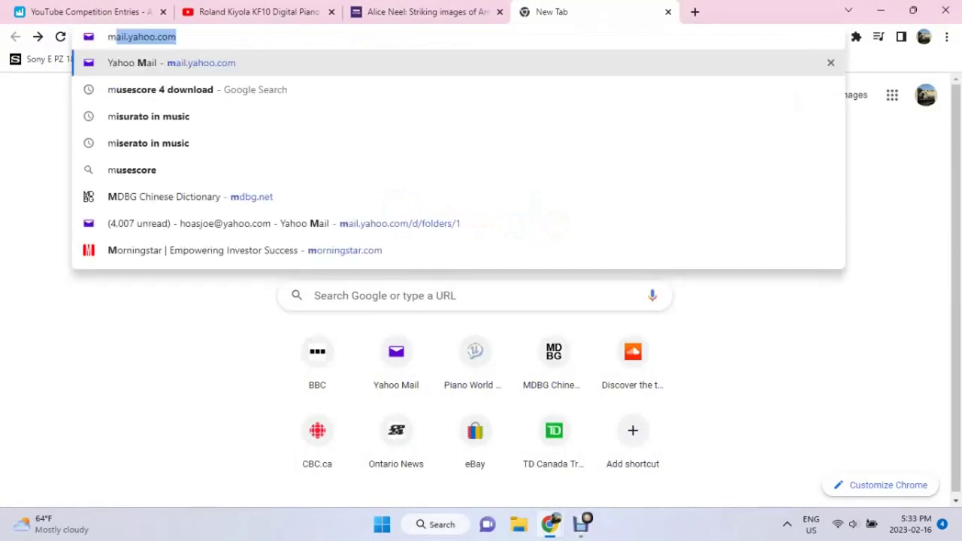
# - Search Google for musescore 4 download, open the MuseScore 4 announcement and follow its installation link to the download page
pyautogui.press('Return')
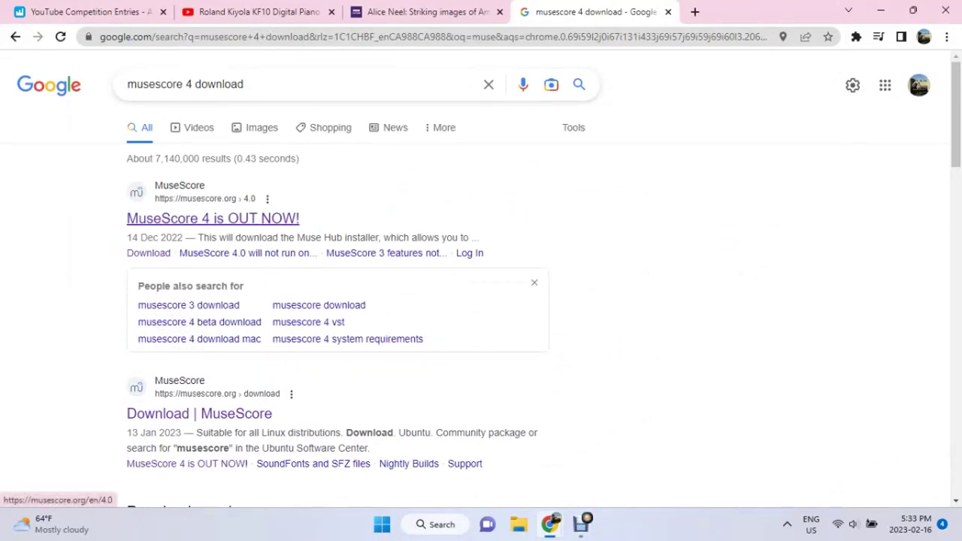
pyautogui.click(212, 218)
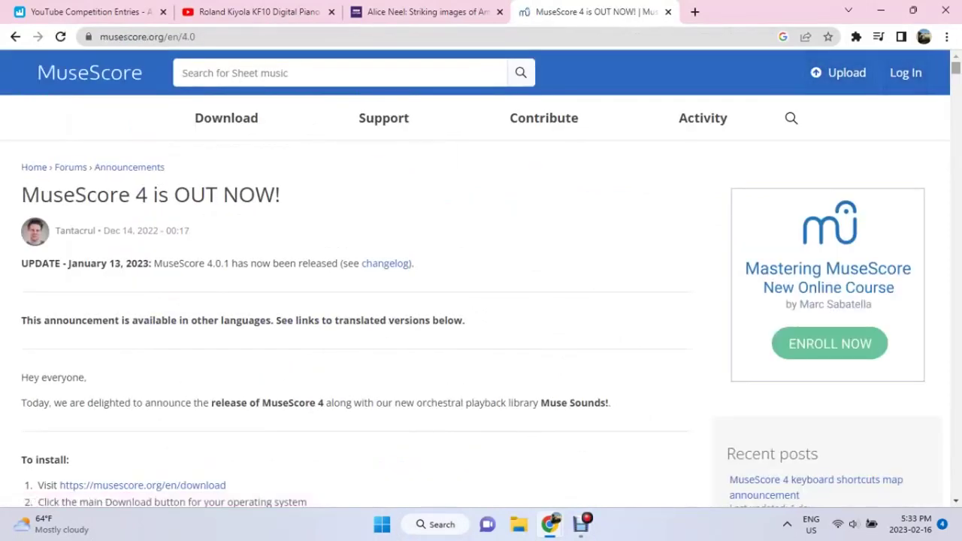
pyautogui.scroll(-10, 480, 300)
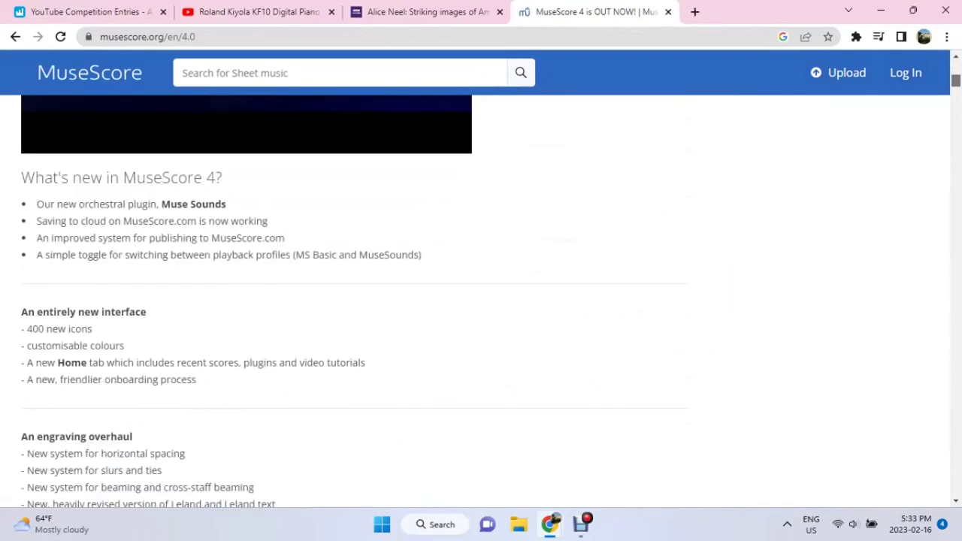
pyautogui.scroll(5, 481, 300)
pyautogui.scroll(5, 481, 300)
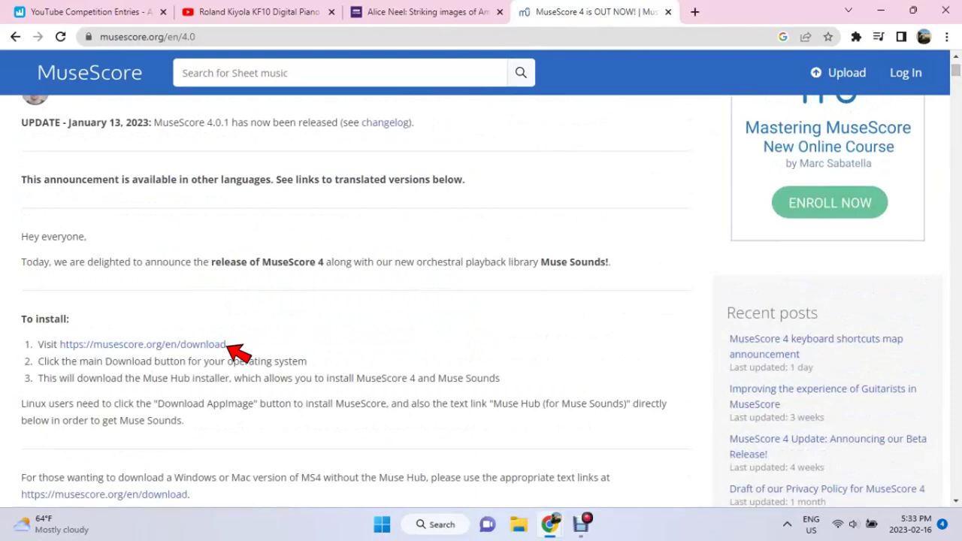
pyautogui.click(226, 344)
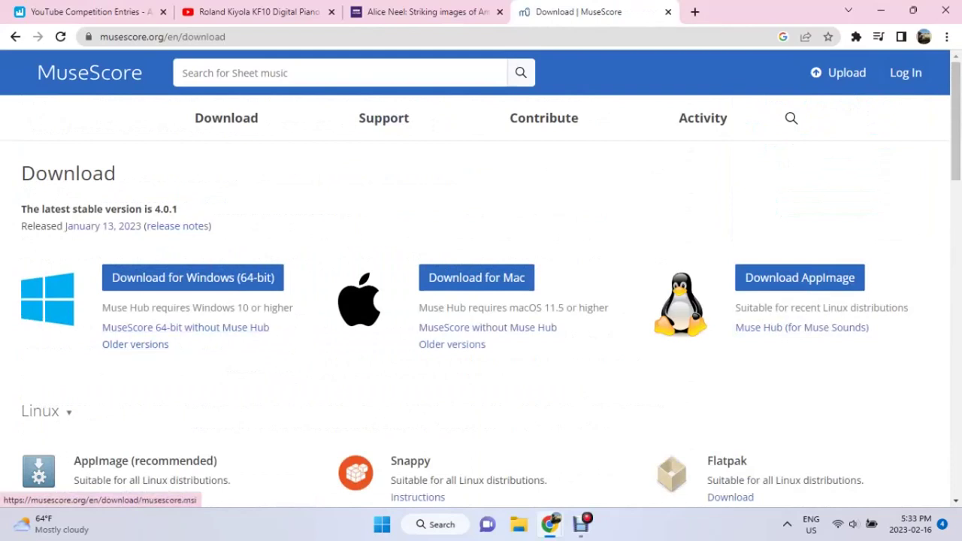
# - Download the Windows (64-bit) installer Muse_Hub.exe, run it, and close the Downloads folder window
pyautogui.click(193, 277)
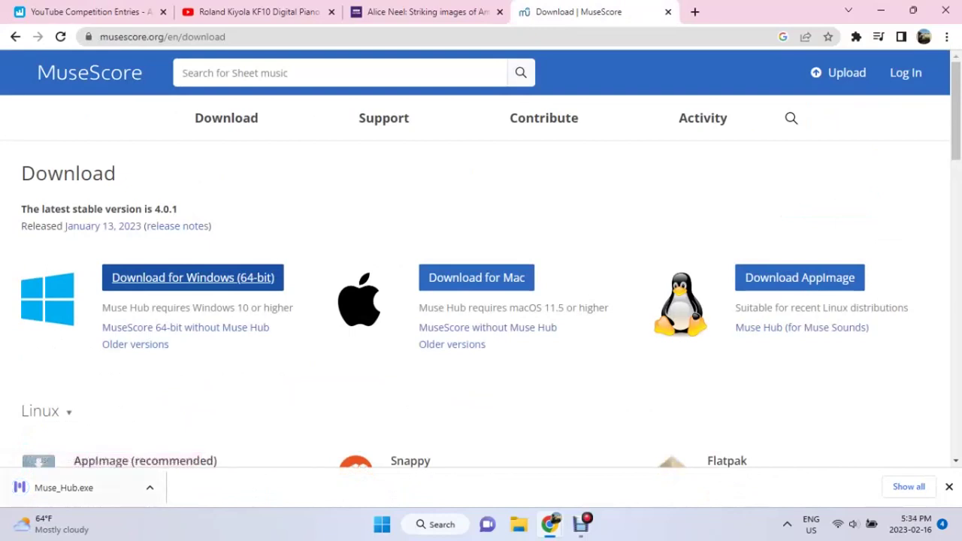
pyautogui.click(149, 487)
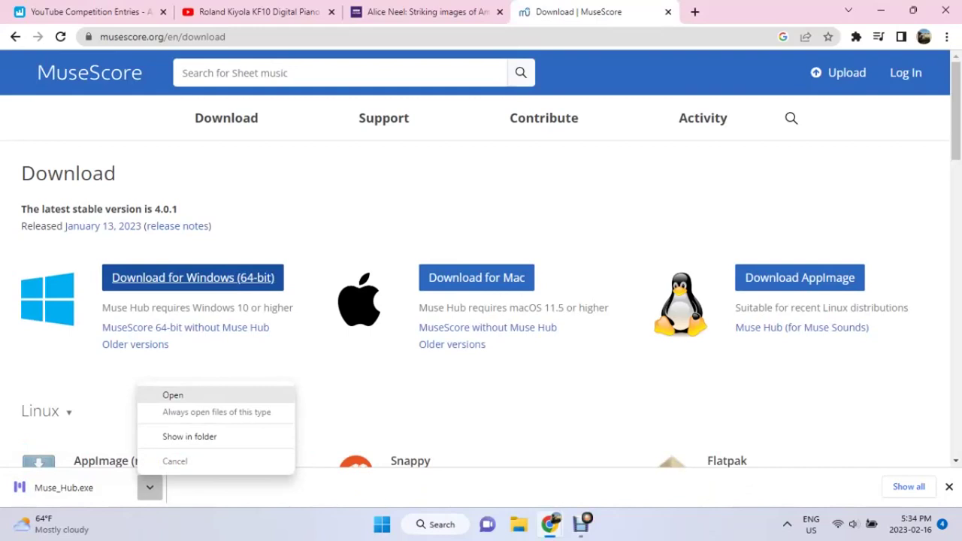
pyautogui.click(173, 395)
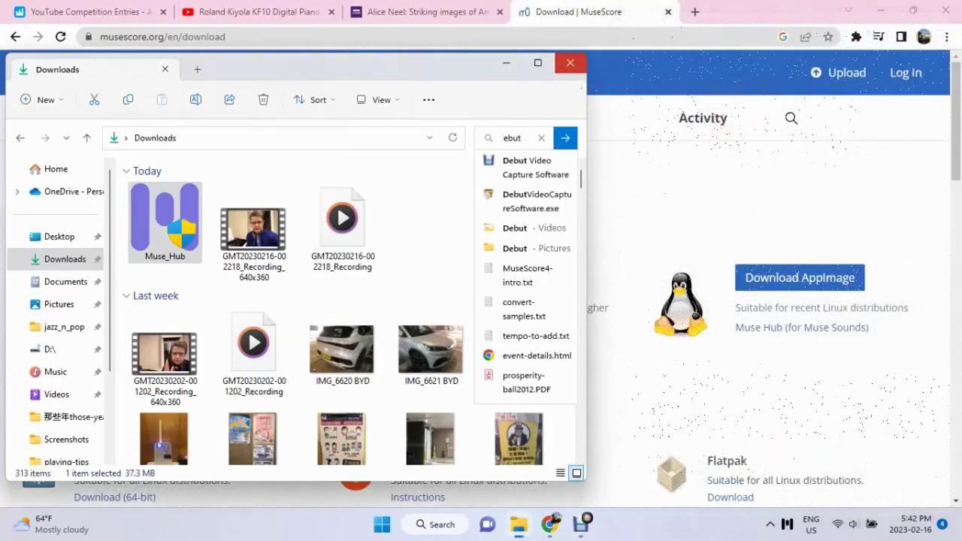
pyautogui.click(571, 63)
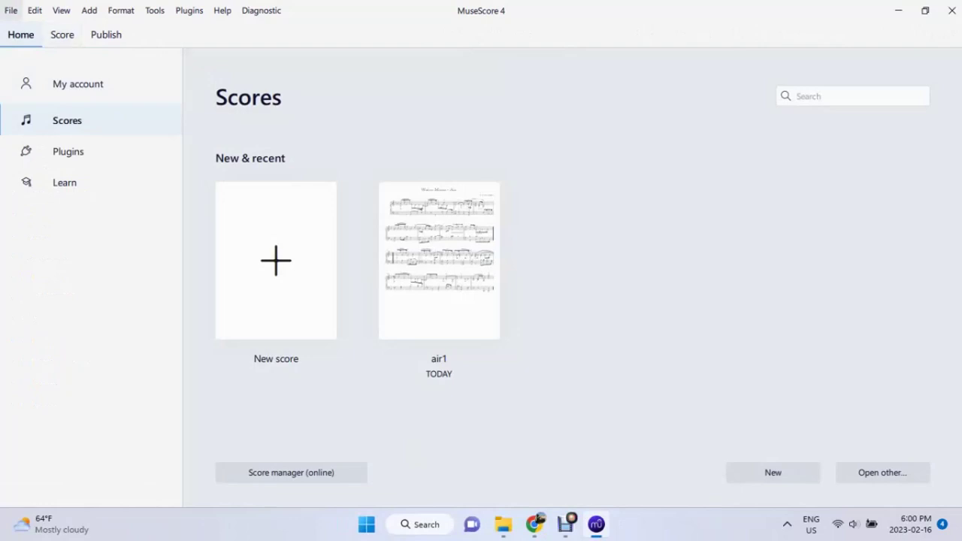
# - In MuseScore 4, open the Sonatina_in_G score from the Desktop, accepting the Leland notation font and Edwin text font
pyautogui.click(11, 10)
pyautogui.click(41, 58)
pyautogui.scroll(-10, 293, 181)
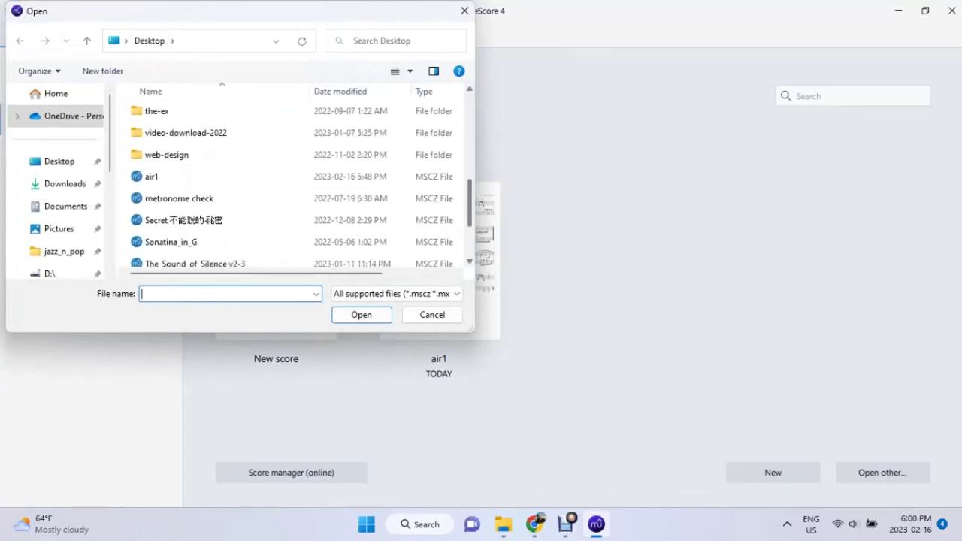
pyautogui.scroll(-1, 173, 202)
pyautogui.doubleClick(173, 202)
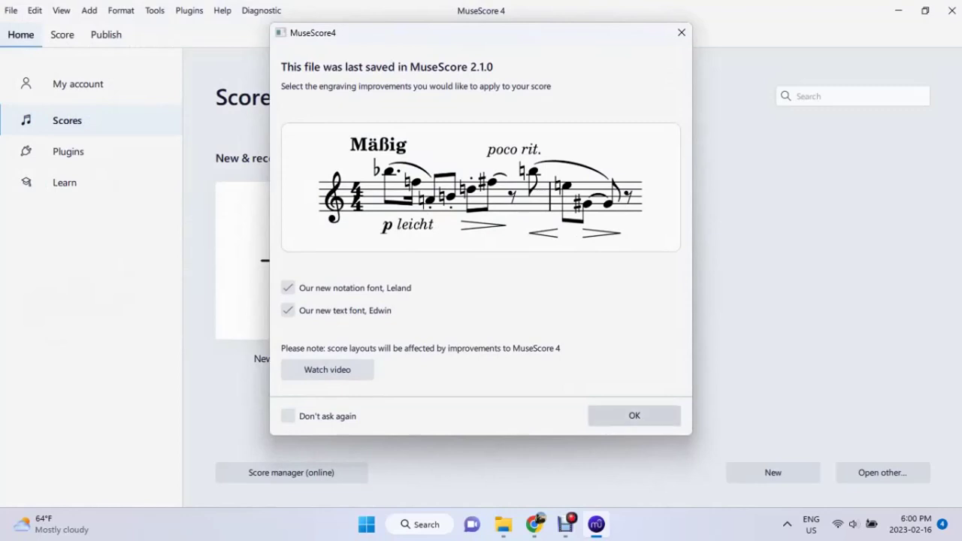
pyautogui.press('Return')
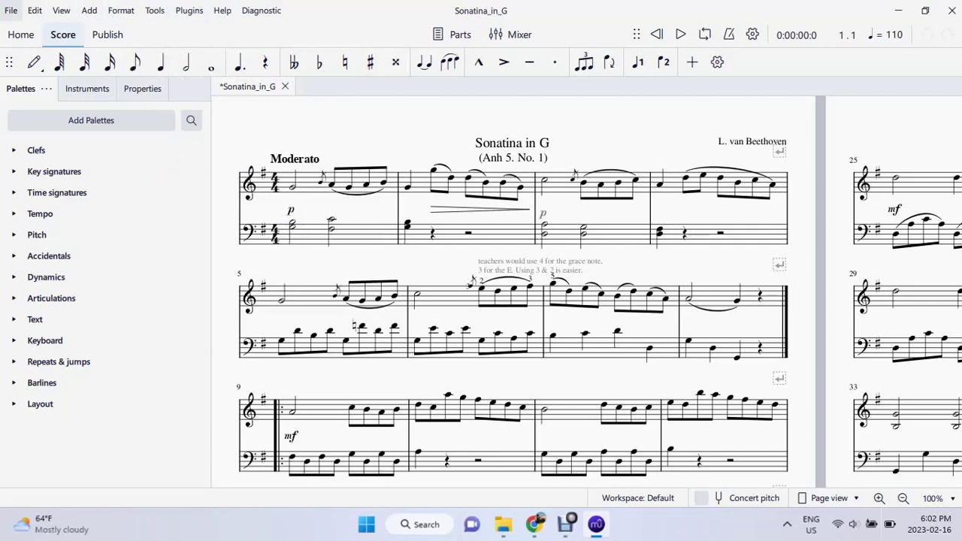
# - Review the available command groups, from file and view options through formatting and plugins to the System and Muse Sampler diagnostics
pyautogui.click(12, 11)
pyautogui.moveTo(61, 10)
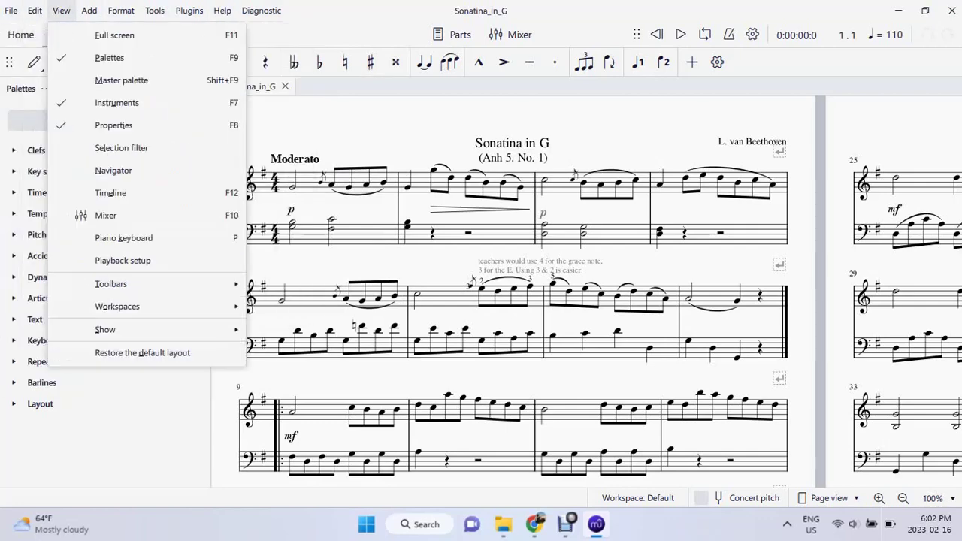
pyautogui.press('Right')
pyautogui.press('Right')
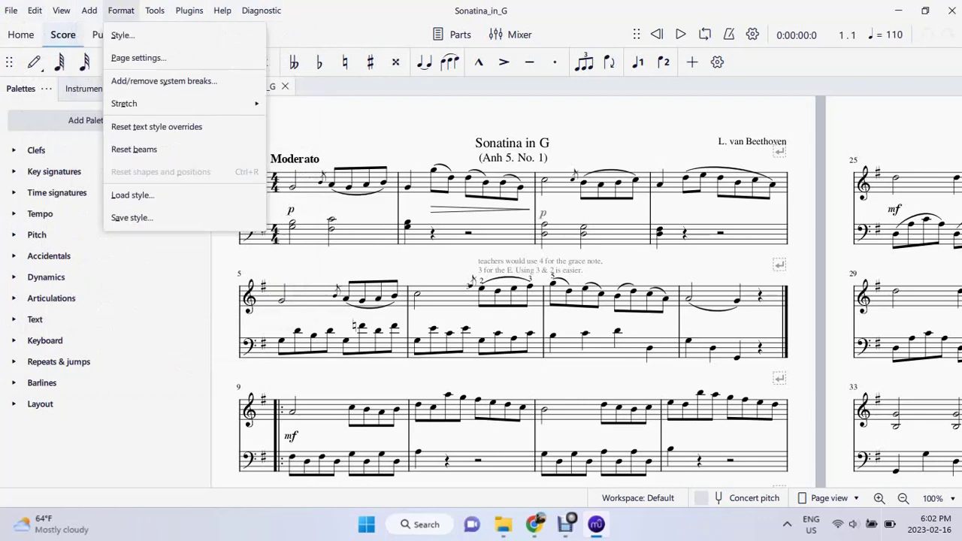
pyautogui.press('Right')
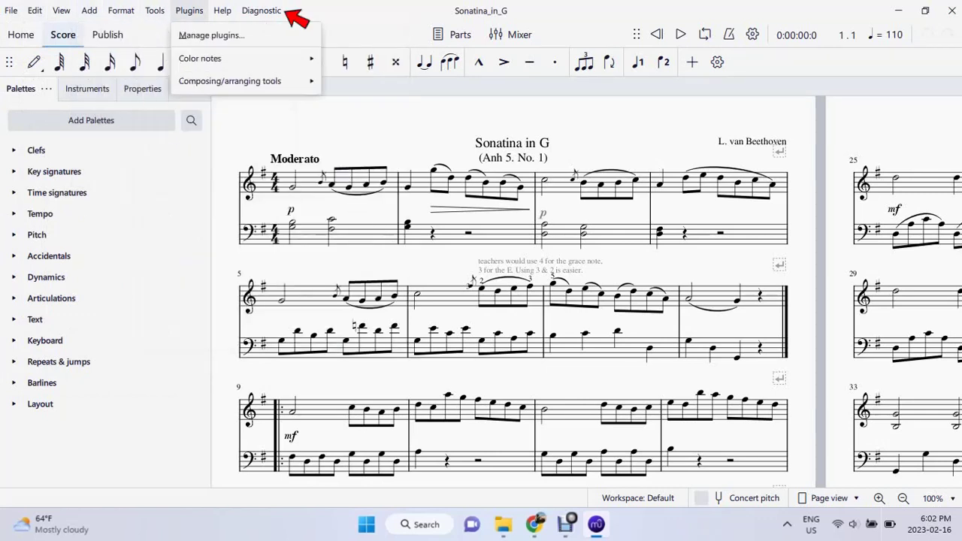
pyautogui.press('Right')
pyautogui.press('Right')
pyautogui.moveTo(272, 36)
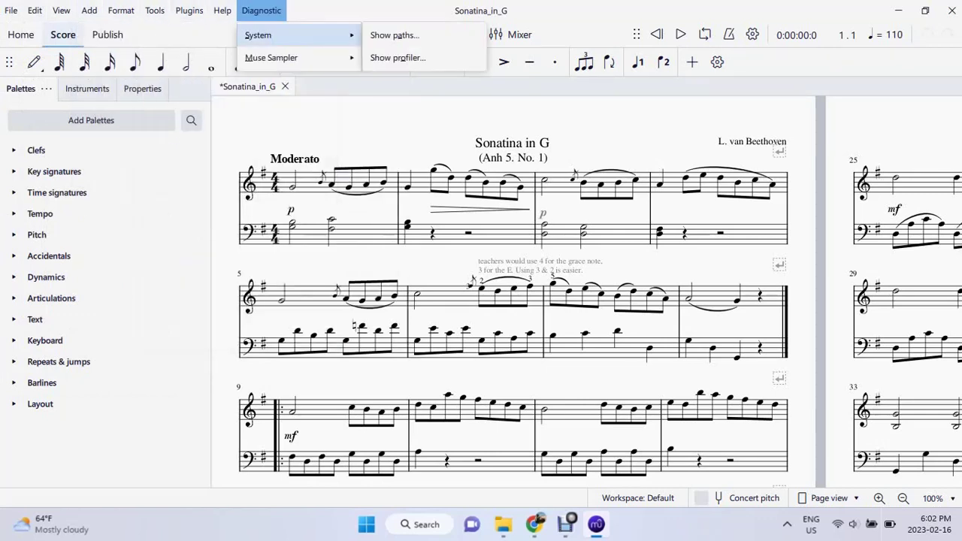
pyautogui.press('Down')
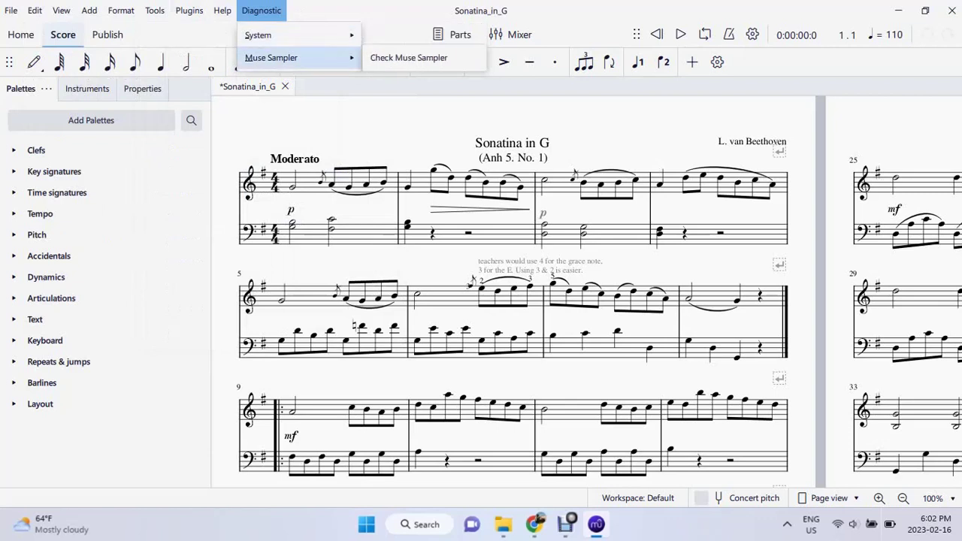
pyautogui.press('Up')
pyautogui.press('Escape')
pyautogui.press('Escape')
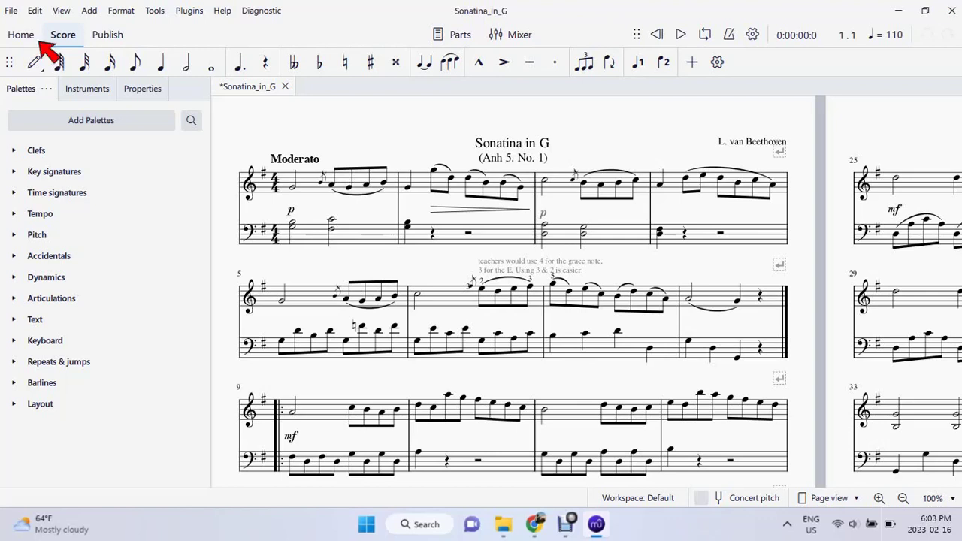
# - View the account page on the home screen and look through the enabled and disabled plugins
pyautogui.click(21, 35)
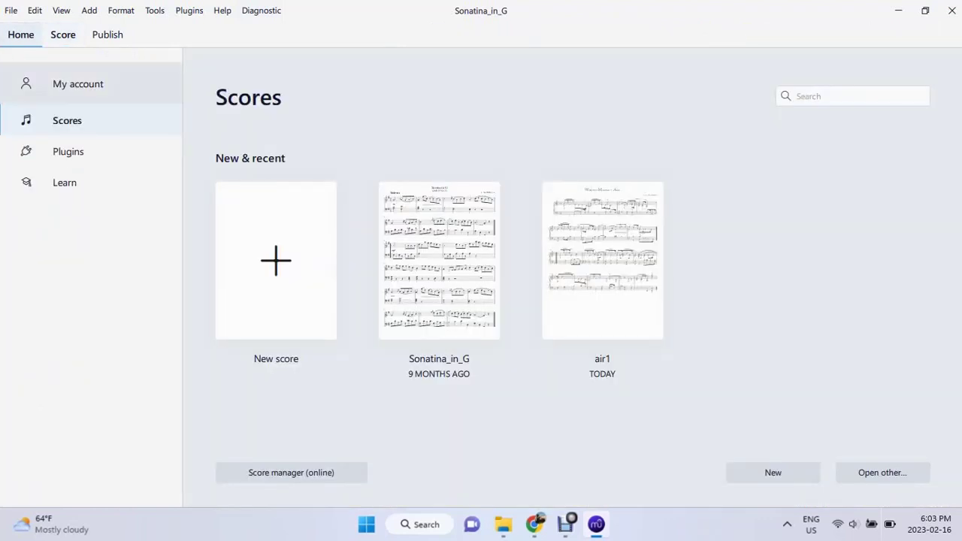
pyautogui.click(78, 84)
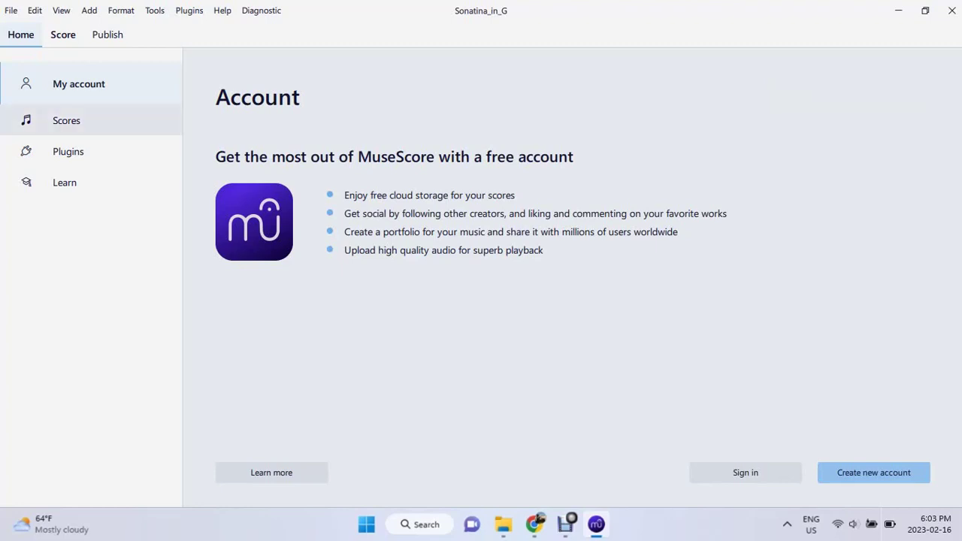
pyautogui.click(69, 151)
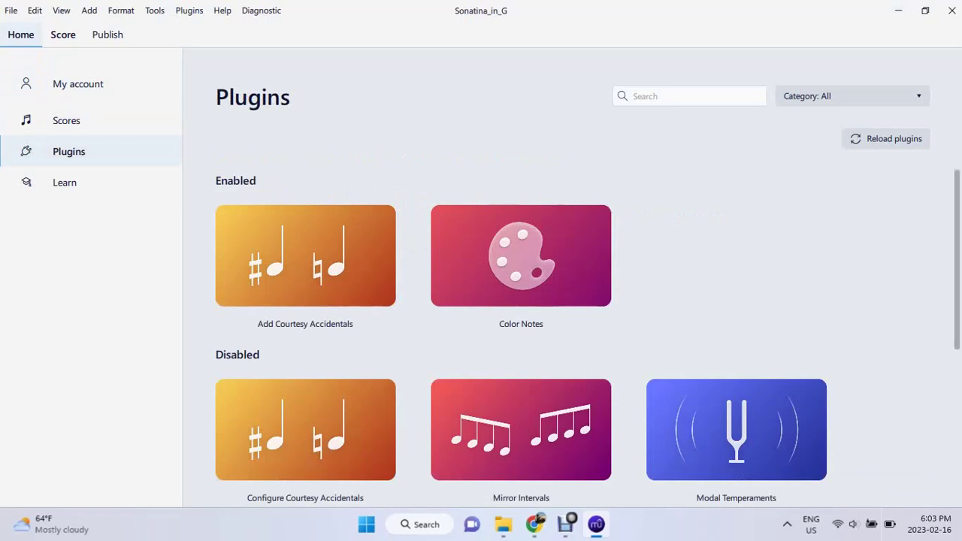
pyautogui.scroll(-5, 520, 338)
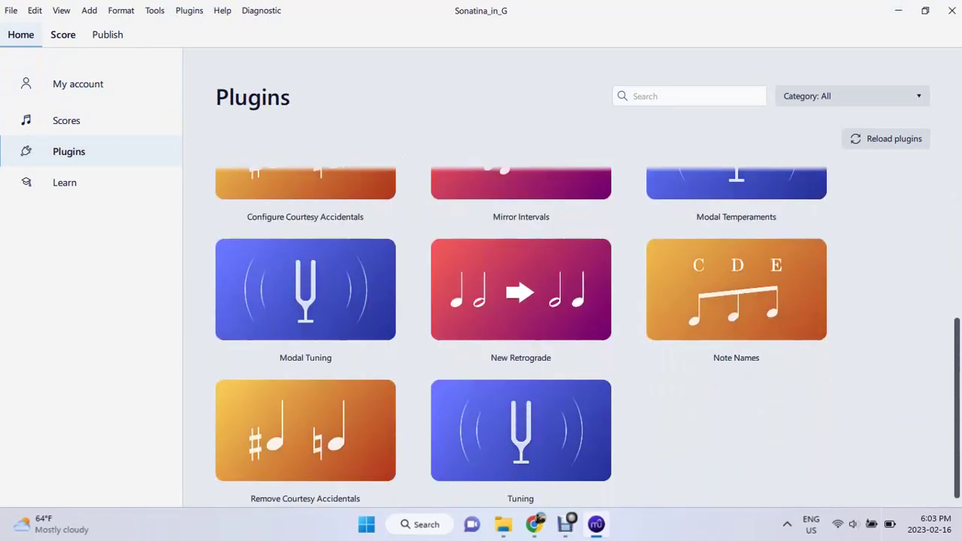
pyautogui.scroll(5, 521, 338)
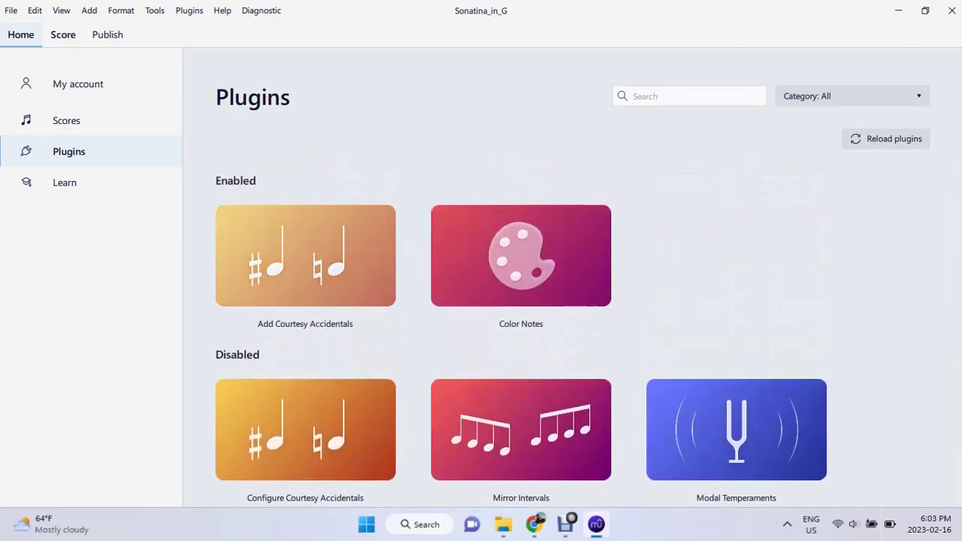
# - Disable the Add Courtesy Accidentals plugin and enable it again
pyautogui.click(305, 257)
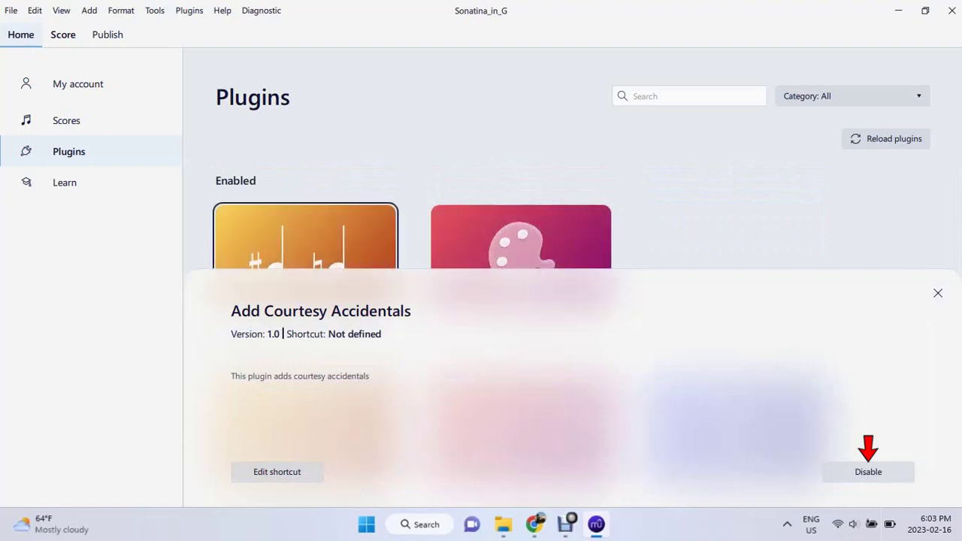
pyautogui.click(867, 471)
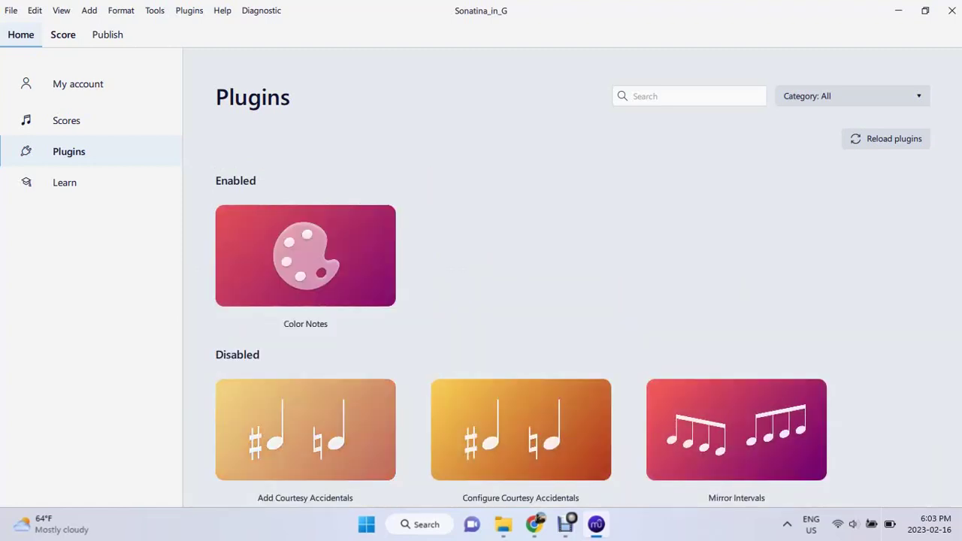
pyautogui.click(305, 429)
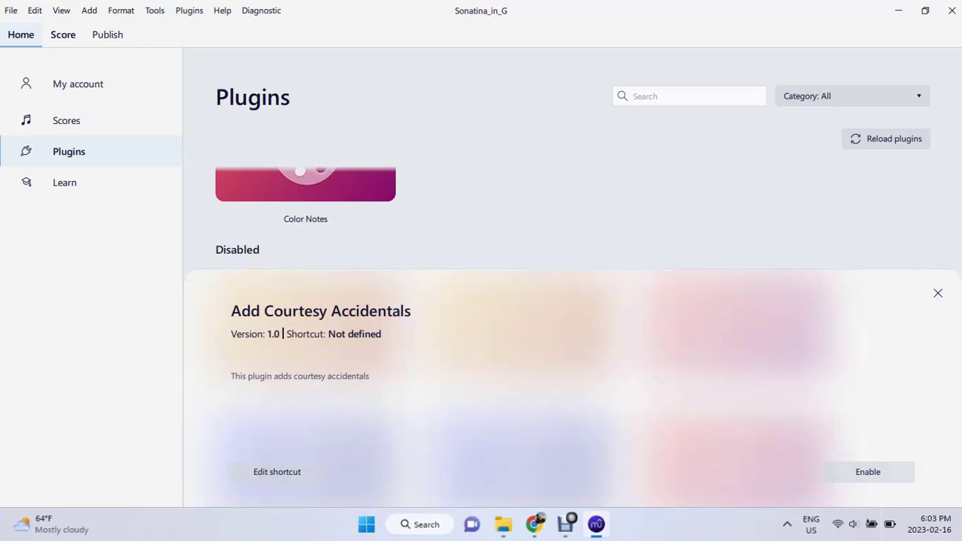
pyautogui.click(868, 471)
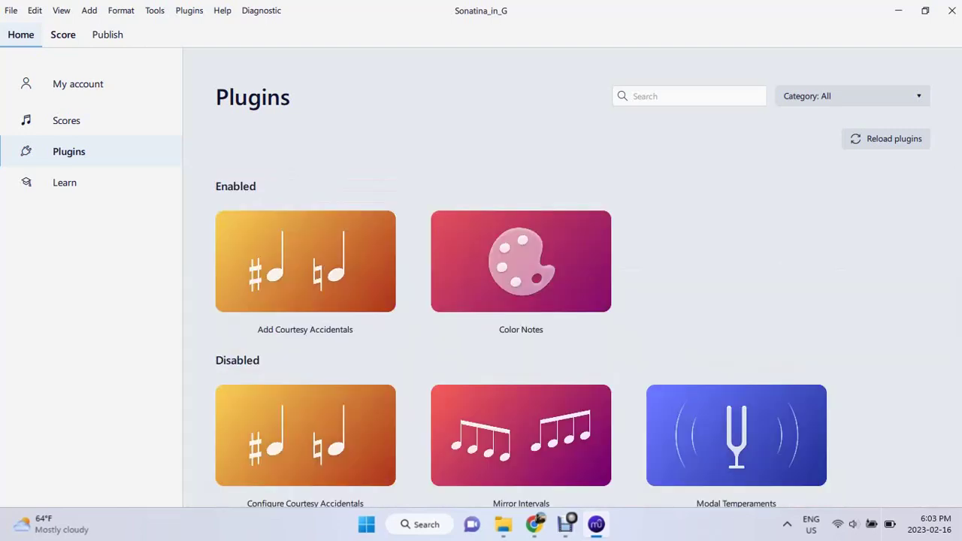
# - Filter the plugins by Color notes, Composing/arranging tools and Playback in turn, and restore the All category
pyautogui.click(852, 96)
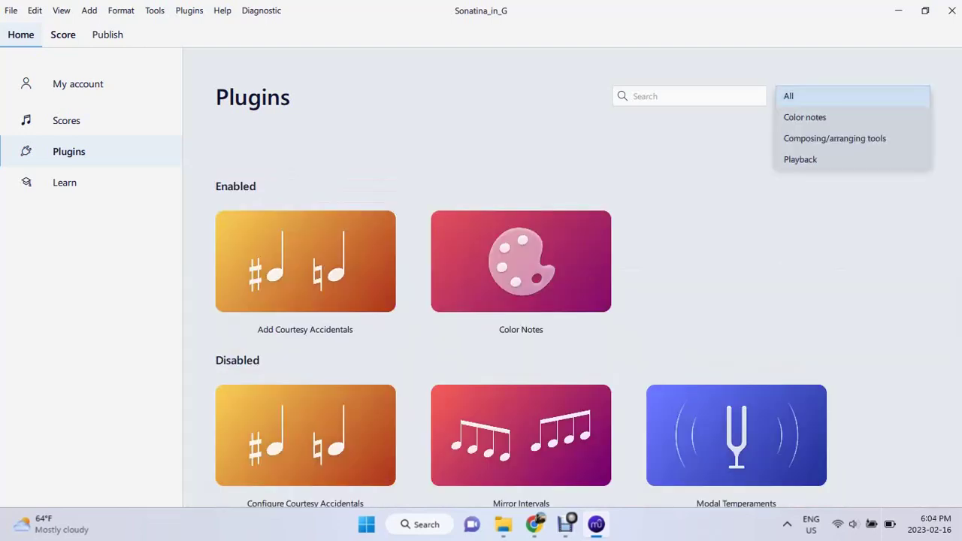
pyautogui.click(826, 117)
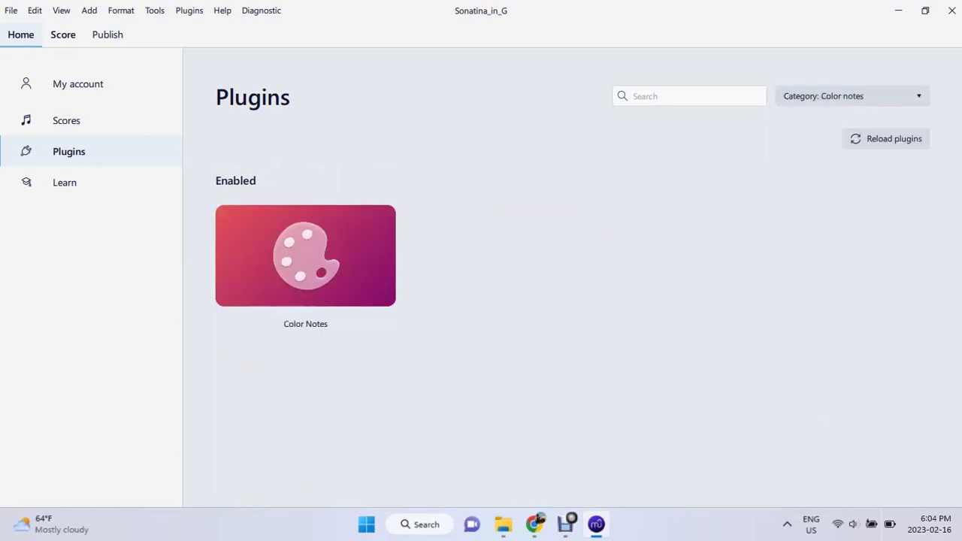
pyautogui.click(871, 98)
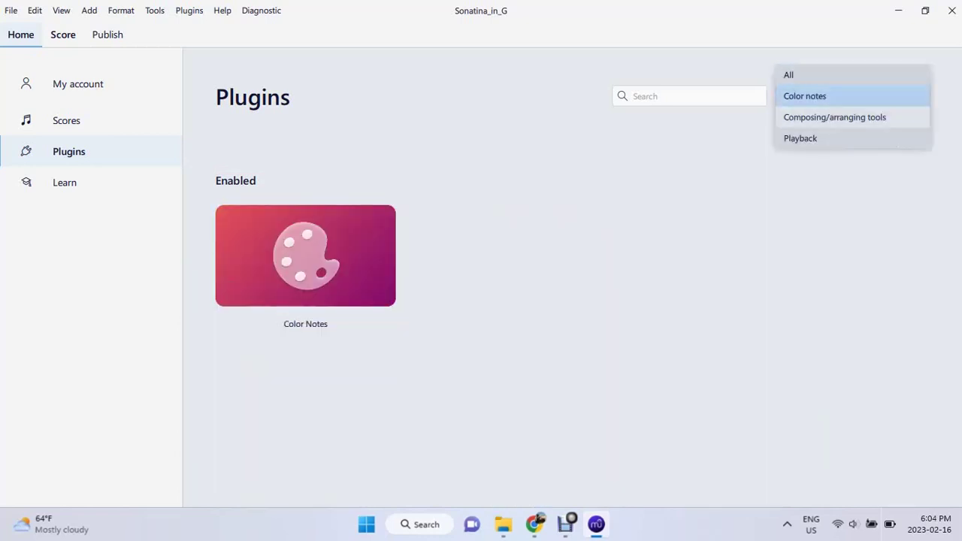
pyautogui.click(913, 117)
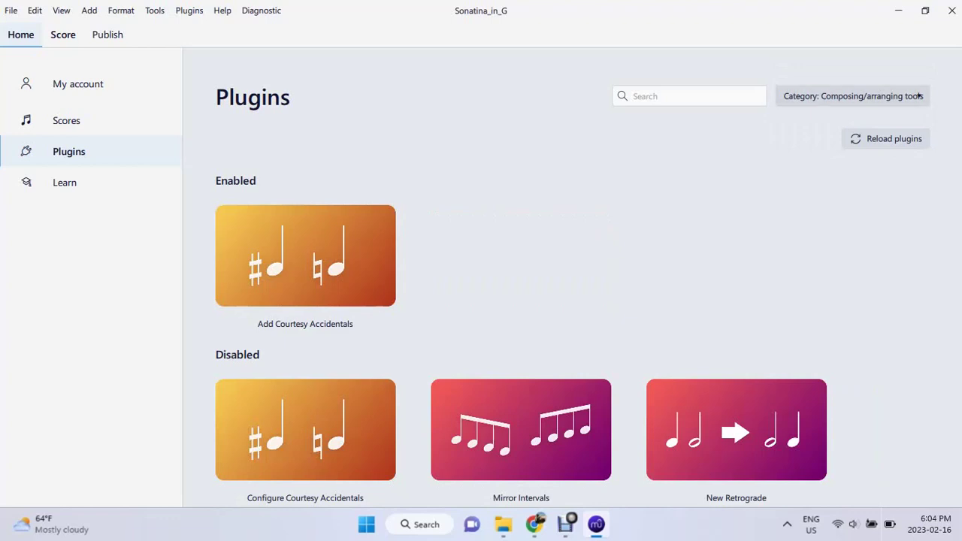
pyautogui.click(918, 95)
pyautogui.click(852, 117)
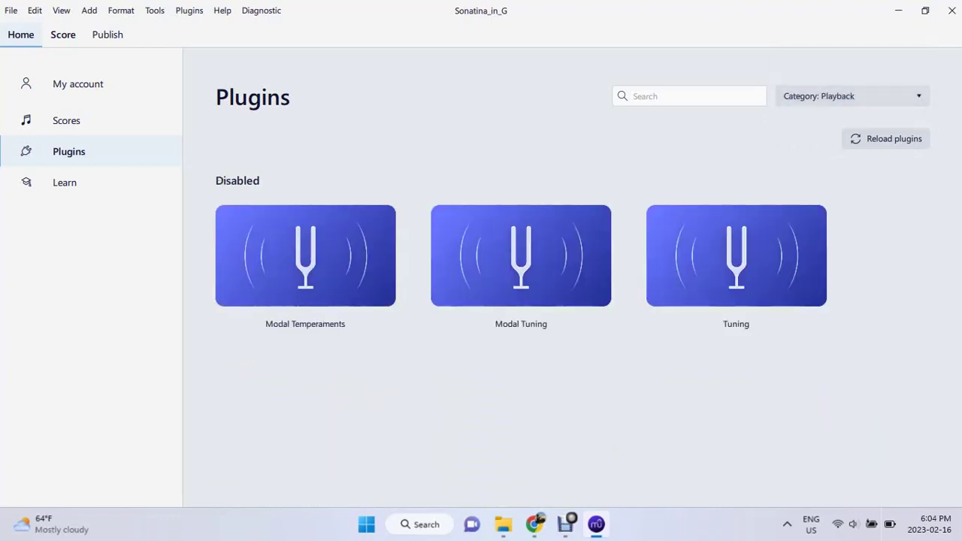
pyautogui.click(887, 96)
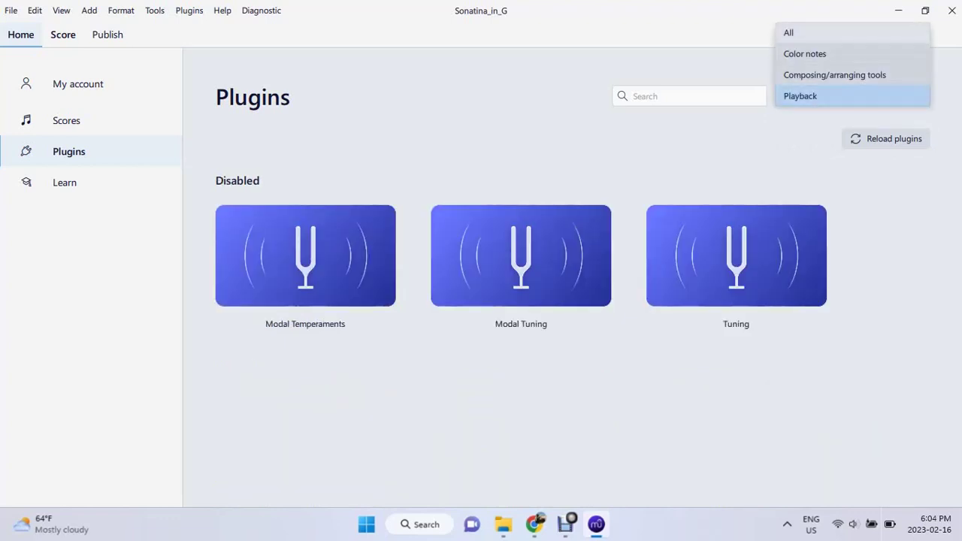
pyautogui.click(788, 33)
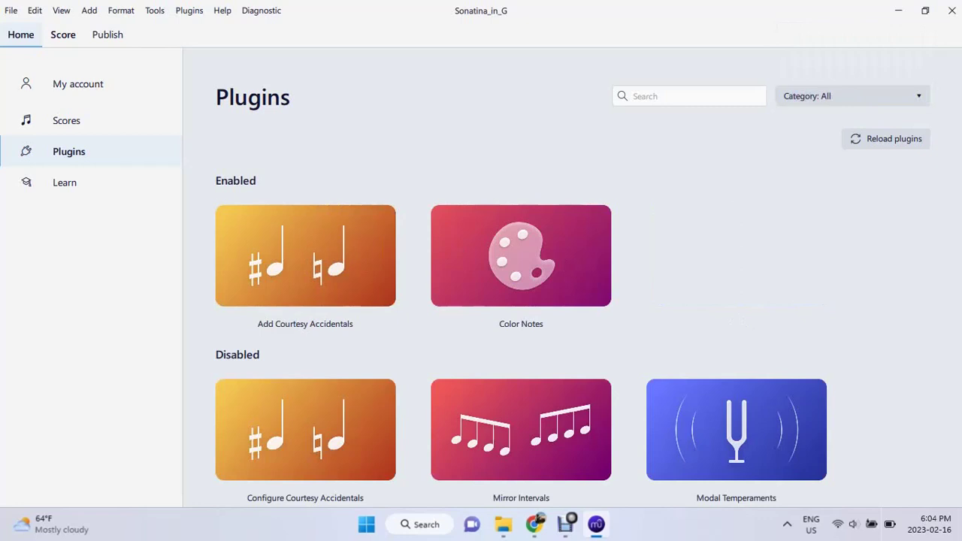
# - Show the Learn page with its getting-started video tutorials
pyautogui.click(65, 182)
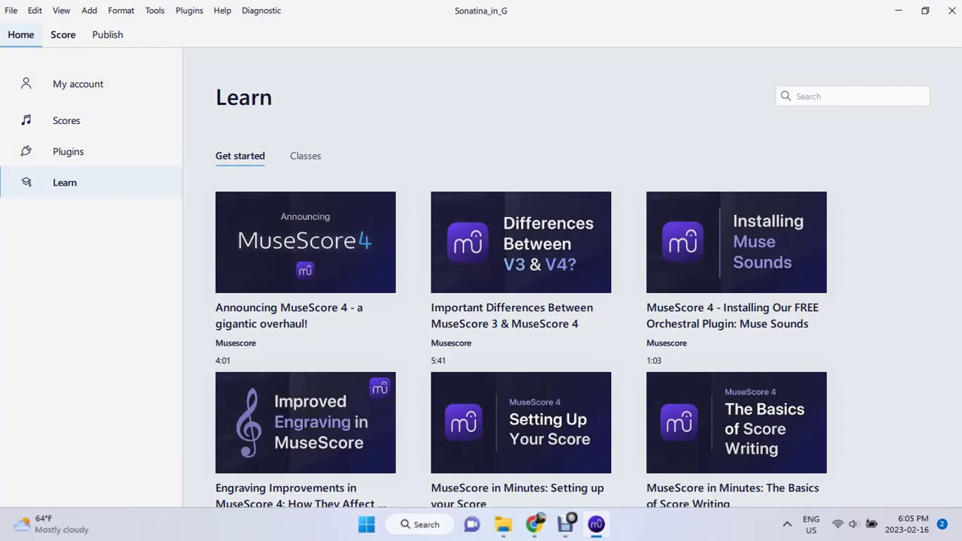
# - Show the score on the Publish page, select measure 3, and play the music briefly before pausing it
pyautogui.click(107, 34)
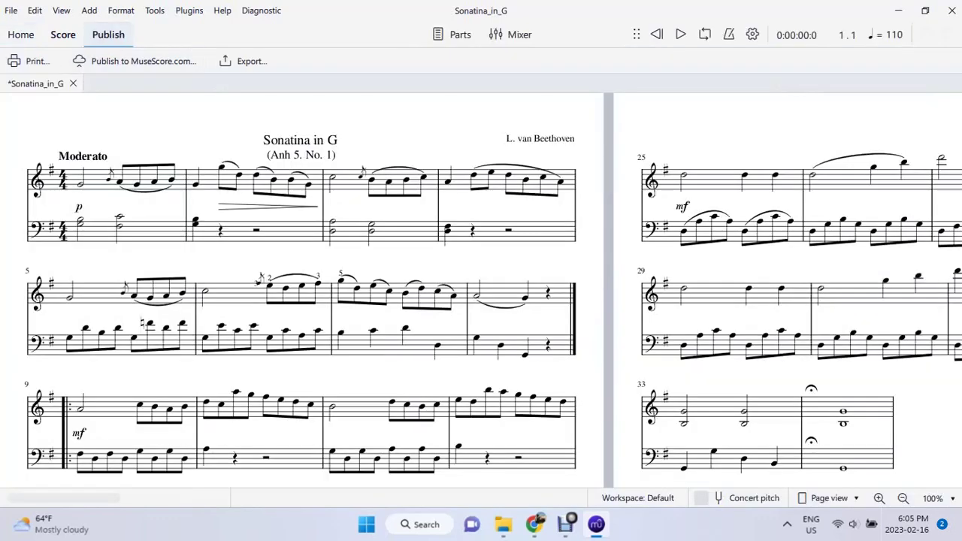
pyautogui.click(332, 178)
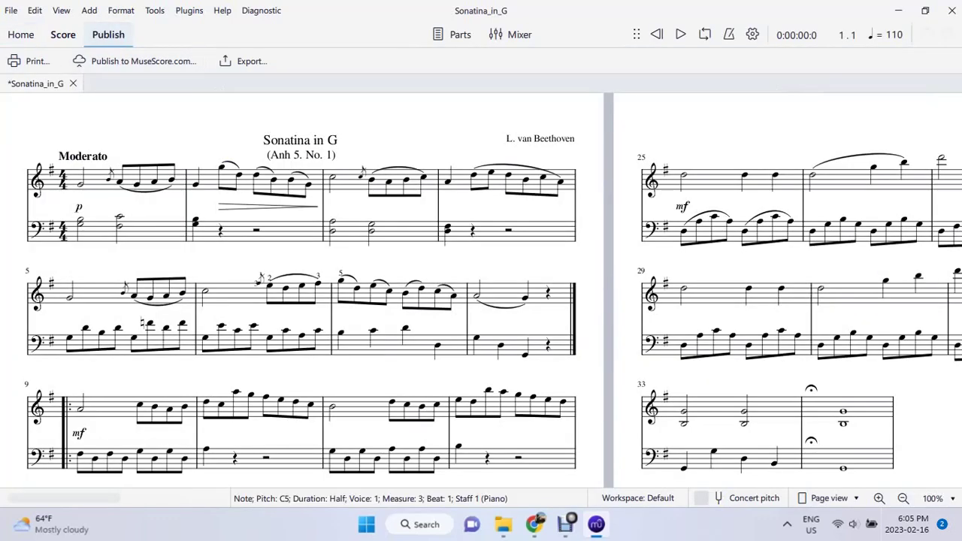
pyautogui.click(349, 180)
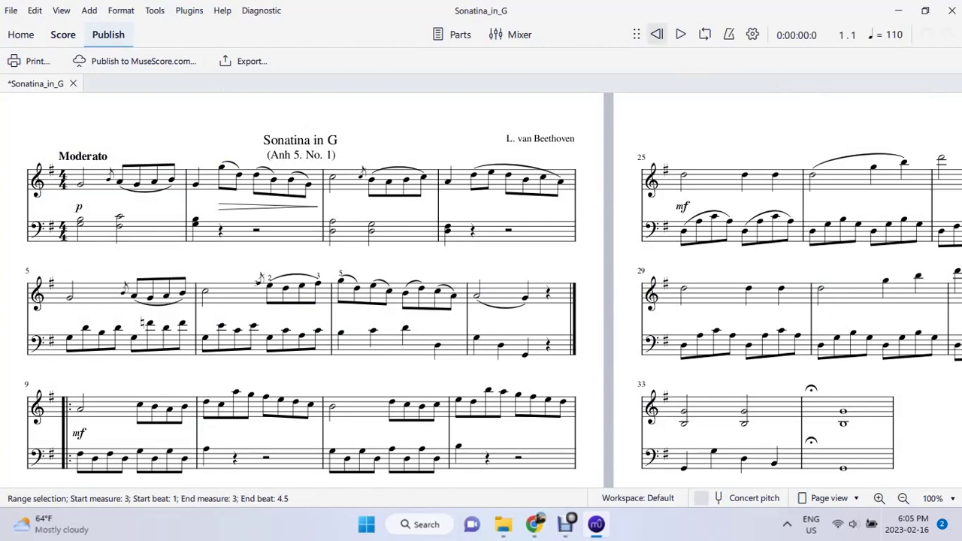
pyautogui.click(680, 35)
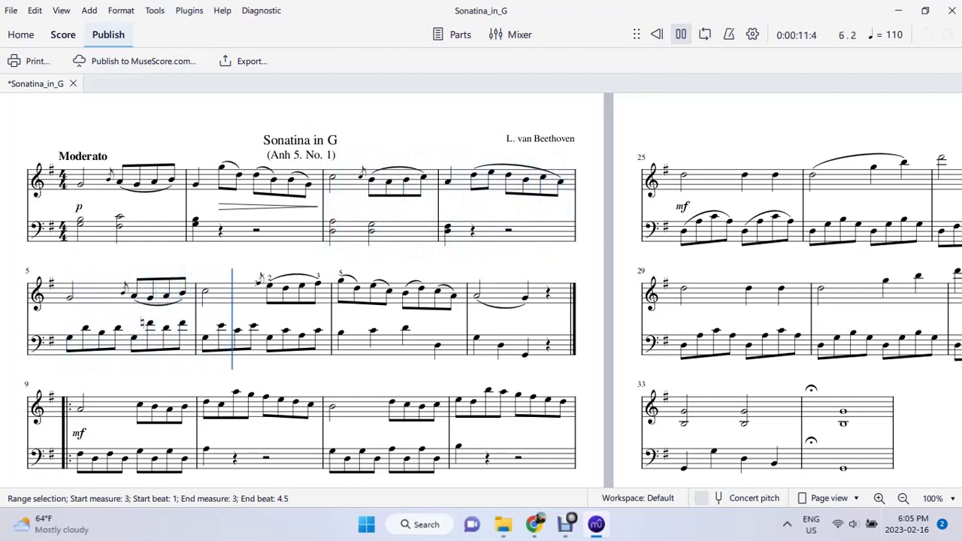
pyautogui.press('space')
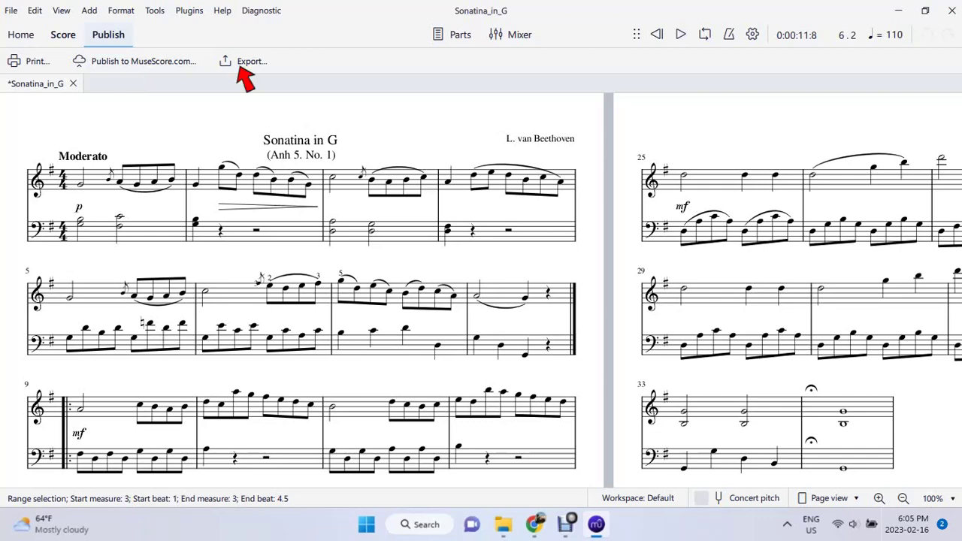
# - Open the export settings and try out the Piano part and the all-parts-combined option, restoring the original choices
pyautogui.click(242, 64)
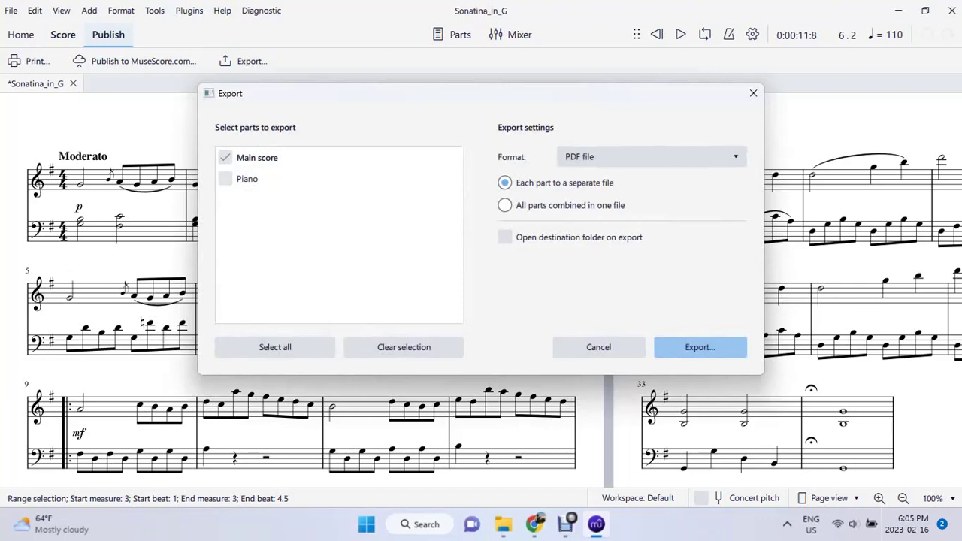
pyautogui.click(226, 178)
pyautogui.click(225, 179)
pyautogui.click(505, 205)
pyautogui.click(504, 183)
# - Look through the available export formats from PDF file to Braille and leave the dialog without exporting
pyautogui.click(652, 157)
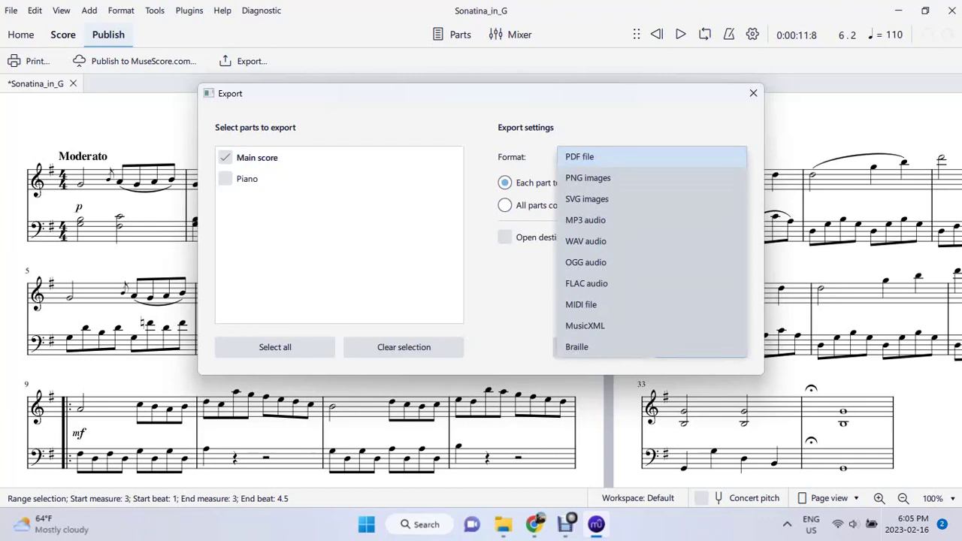
pyautogui.press('Down')
pyautogui.press('Down')
pyautogui.press('Down')
pyautogui.press('Down')
pyautogui.press('Down')
pyautogui.press('Down')
pyautogui.press('Down')
pyautogui.press('Down')
pyautogui.press('Down')
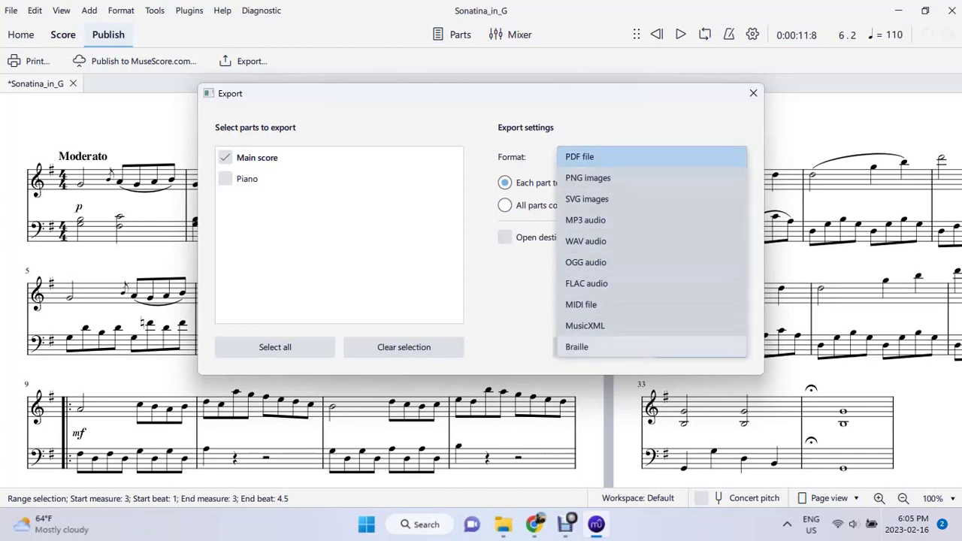
pyautogui.press('Escape')
pyautogui.press('Escape')
pyautogui.press('Escape')
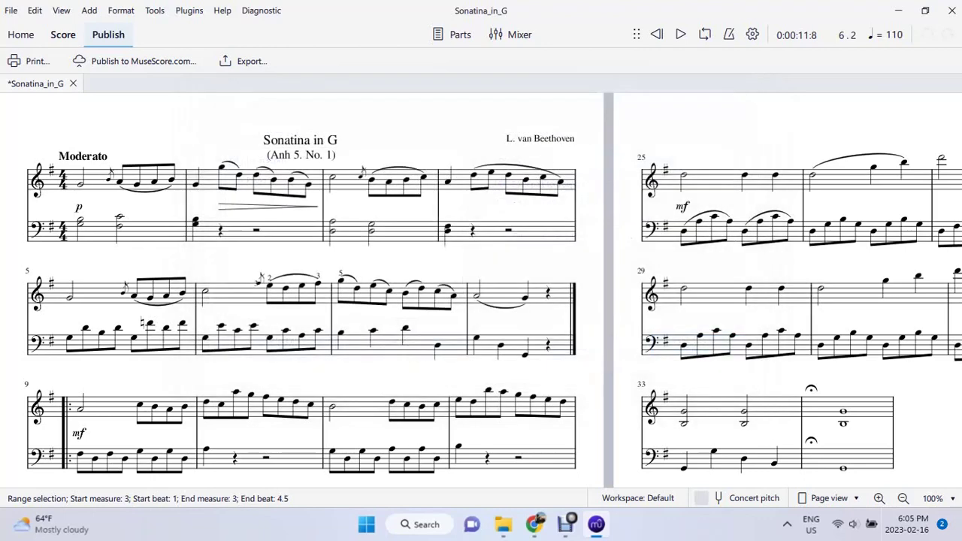
# - Return to the Score page and display the Selection filter panel
pyautogui.click(64, 34)
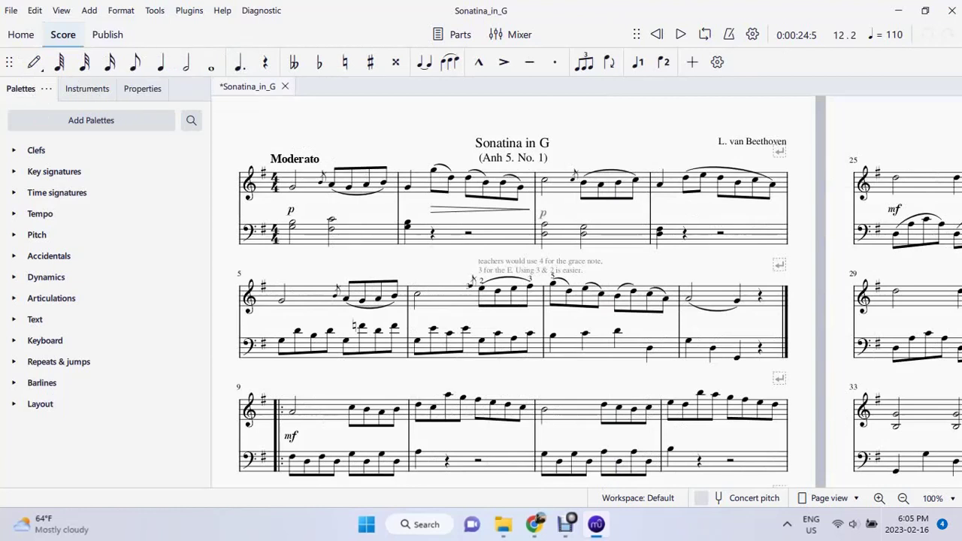
pyautogui.click(61, 10)
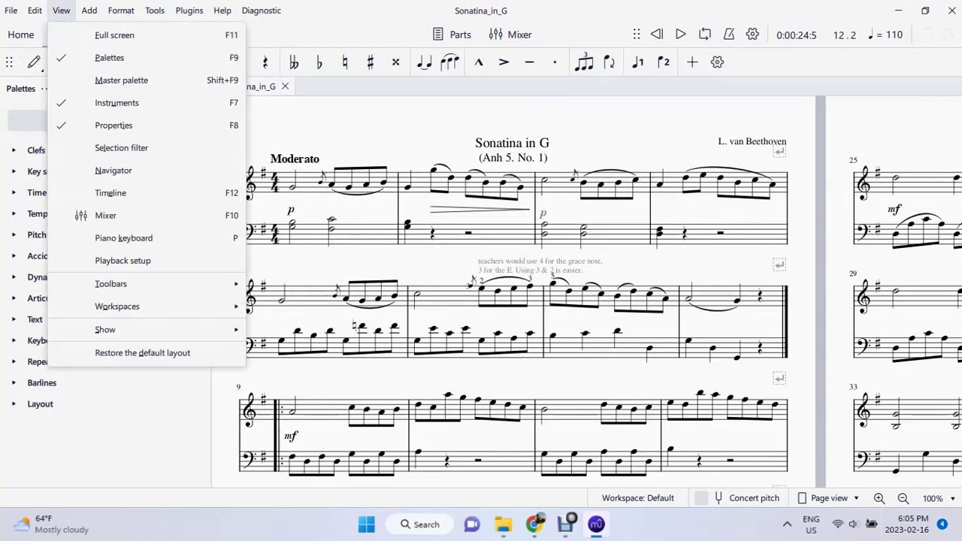
pyautogui.click(121, 147)
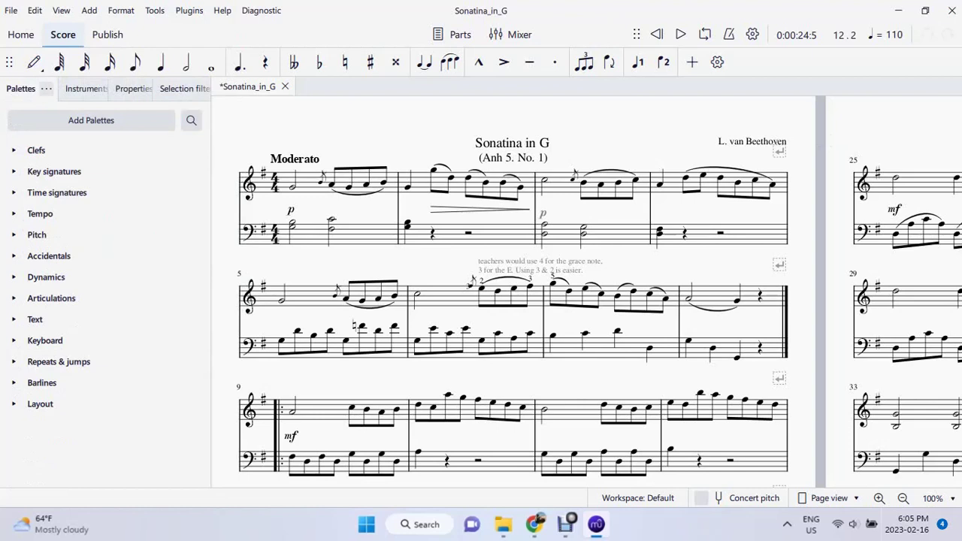
# - Look through the Palettes, Instruments, Properties and Selection filter panels, checking the panel options for docking and closing
pyautogui.click(46, 87)
pyautogui.click(46, 88)
pyautogui.click(65, 88)
pyautogui.click(98, 88)
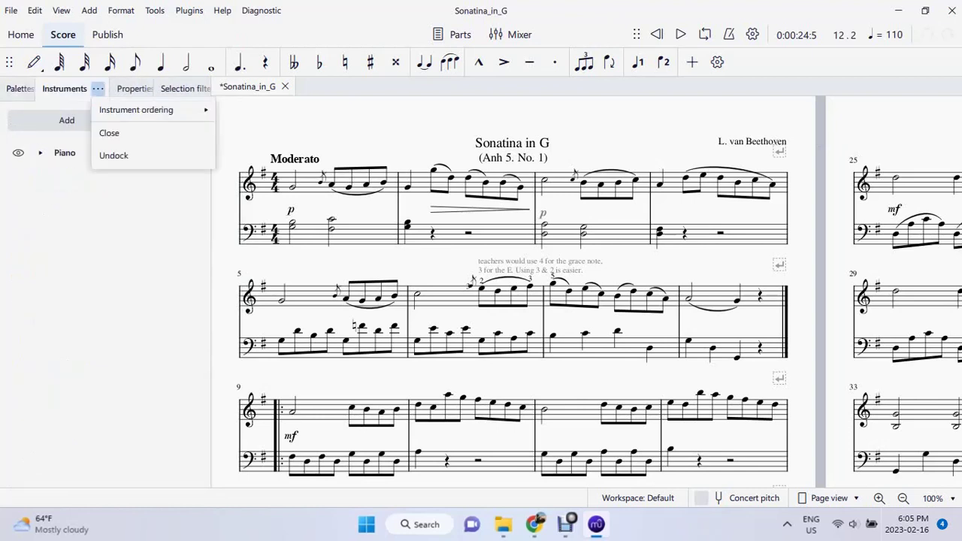
pyautogui.click(97, 88)
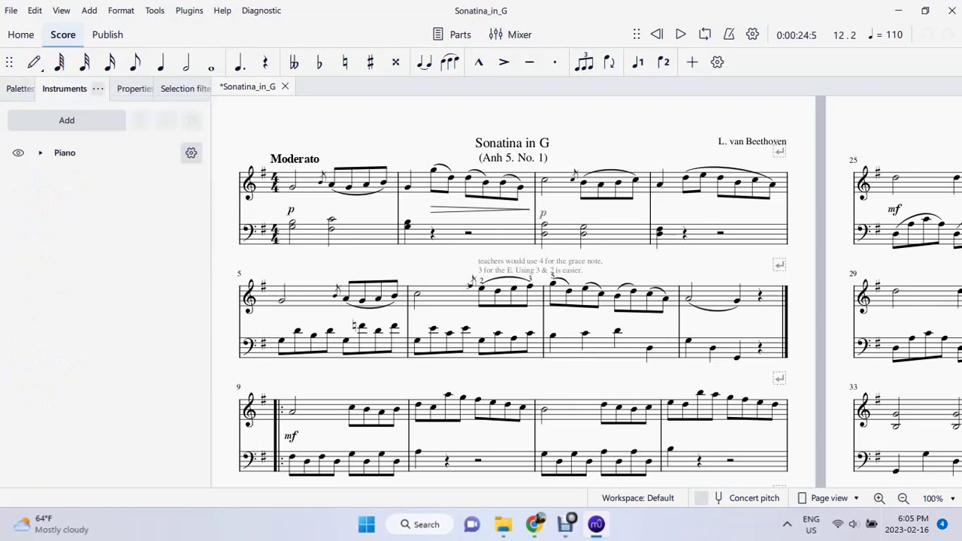
pyautogui.click(135, 89)
pyautogui.click(141, 87)
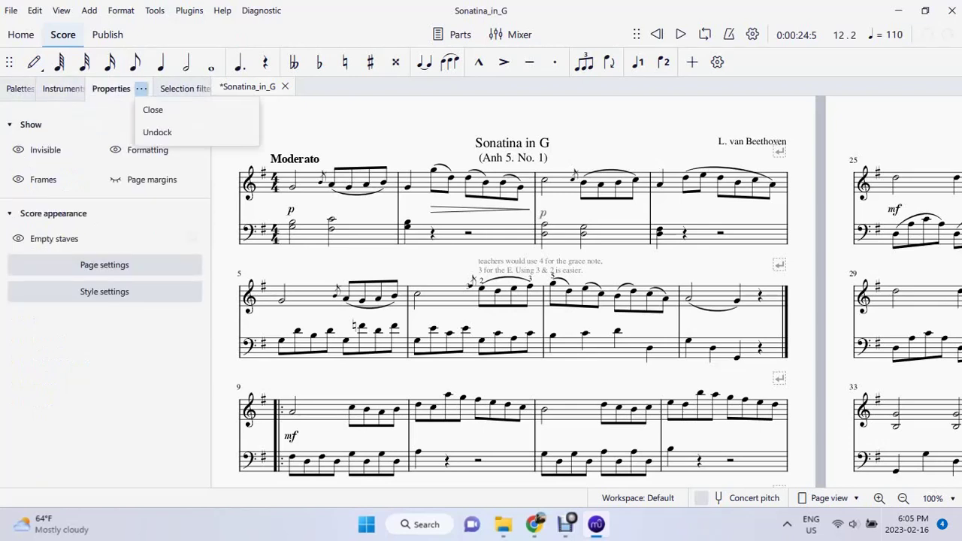
pyautogui.press('Escape')
pyautogui.click(180, 88)
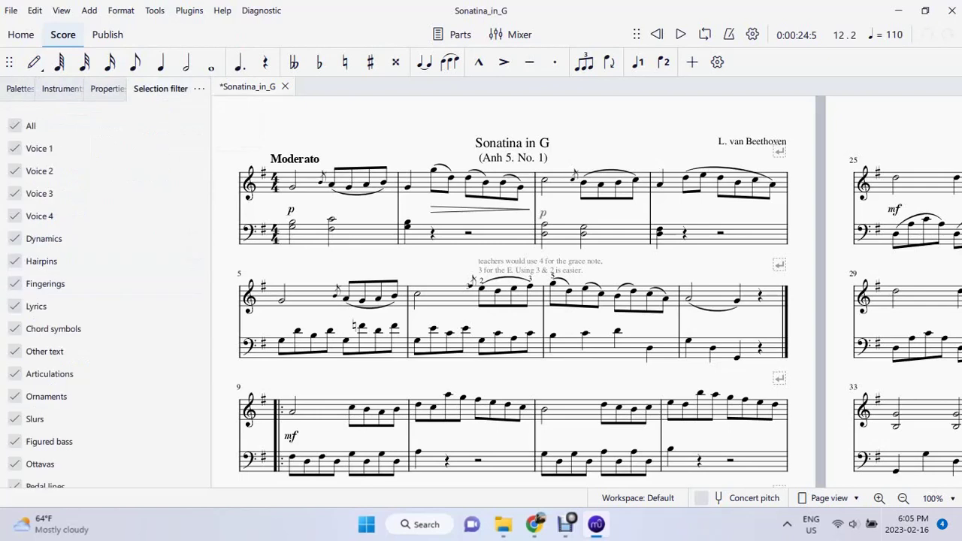
# - Undock the Selection filter panel, move it over the score, and close it
pyautogui.click(199, 88)
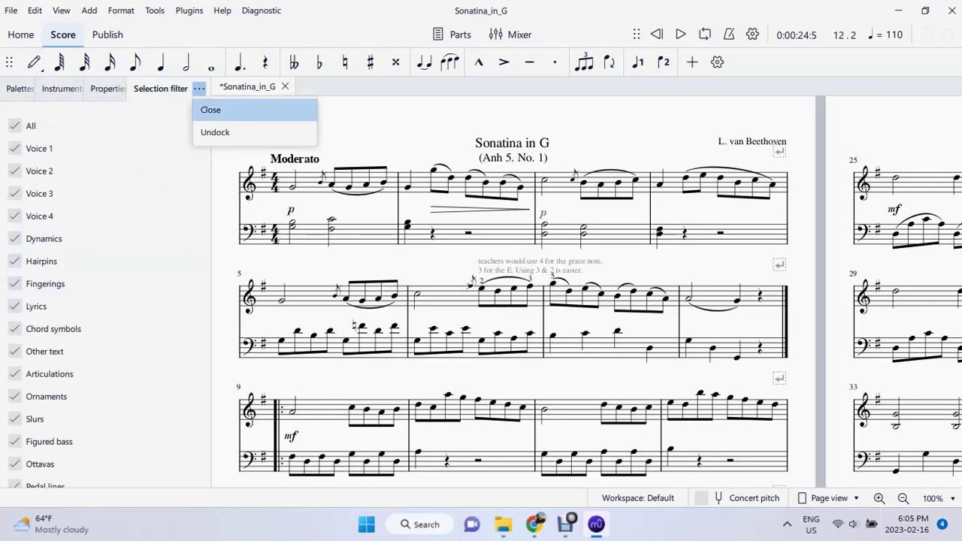
pyautogui.click(215, 132)
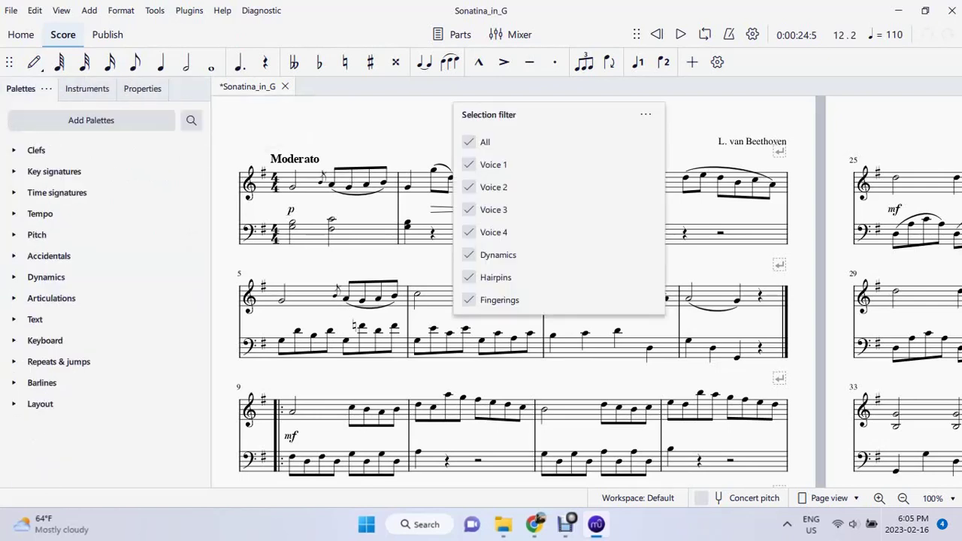
pyautogui.moveTo(488, 114); pyautogui.dragTo(522, 165)
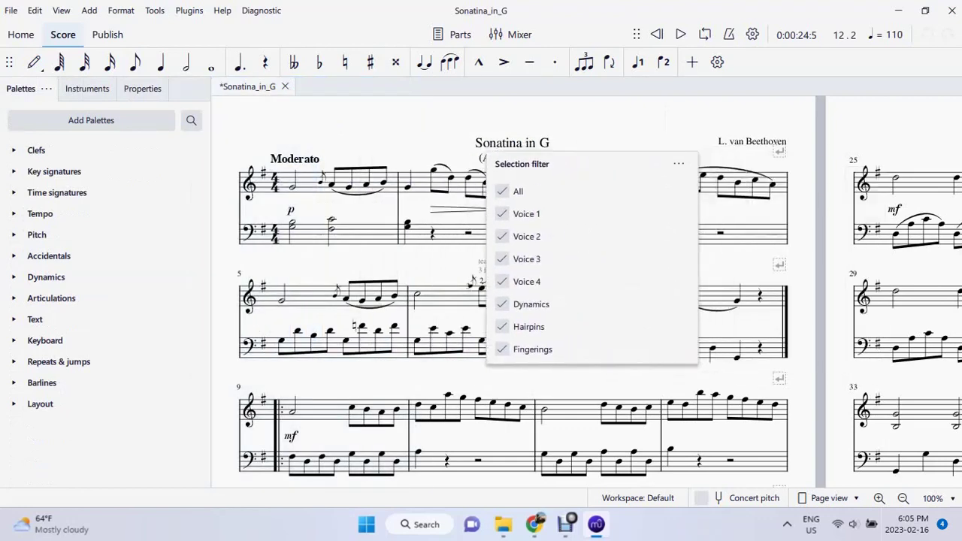
pyautogui.click(679, 164)
pyautogui.click(689, 187)
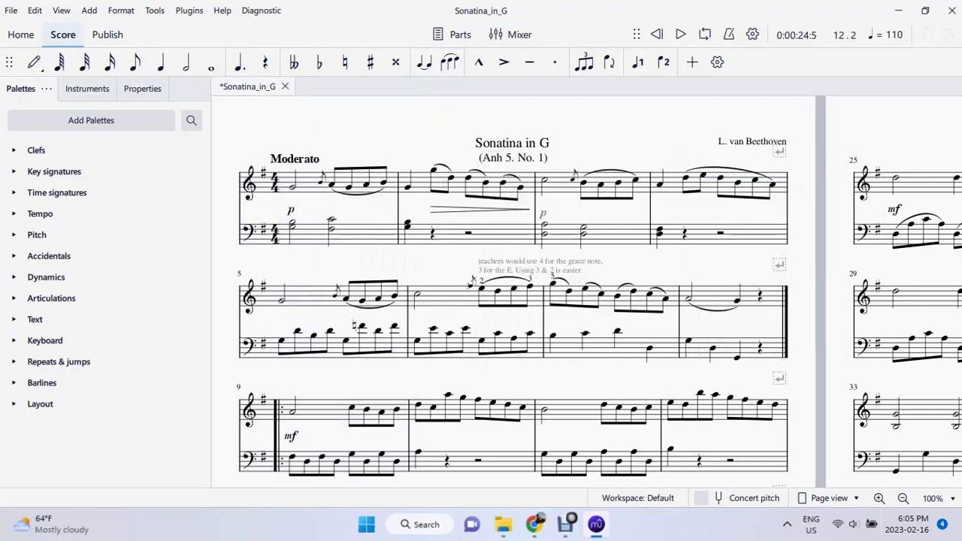
# - View the score's parts, select the Piano part, and close the Parts dialog without opening it
pyautogui.click(453, 34)
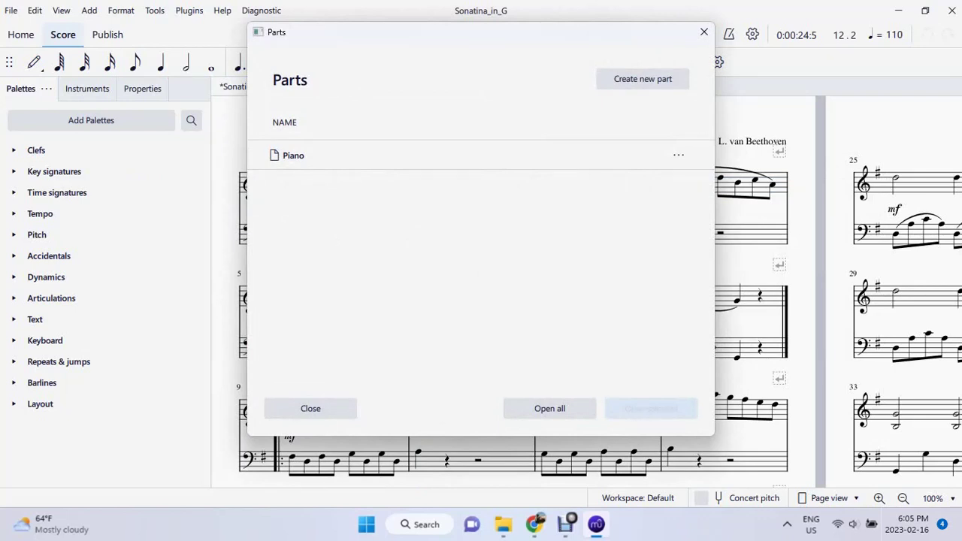
pyautogui.click(293, 156)
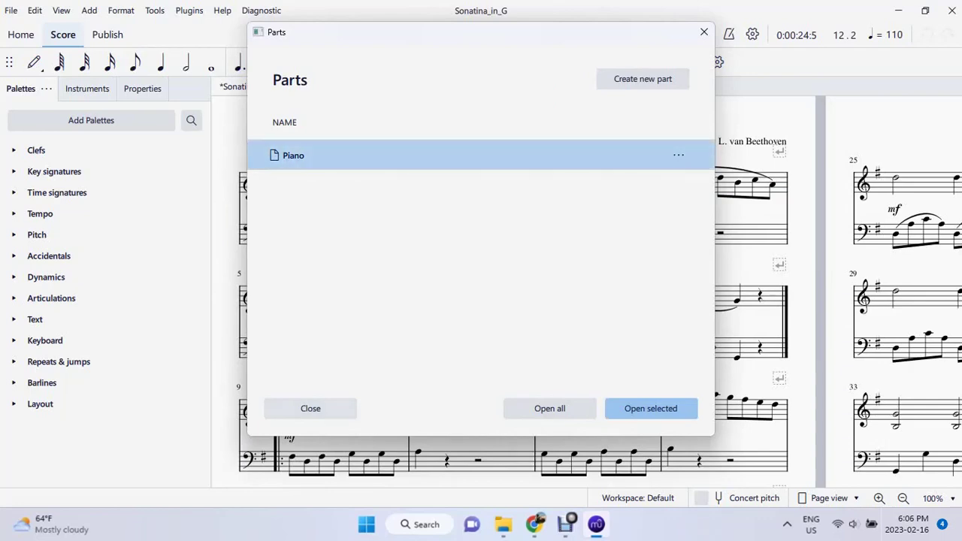
pyautogui.click(310, 408)
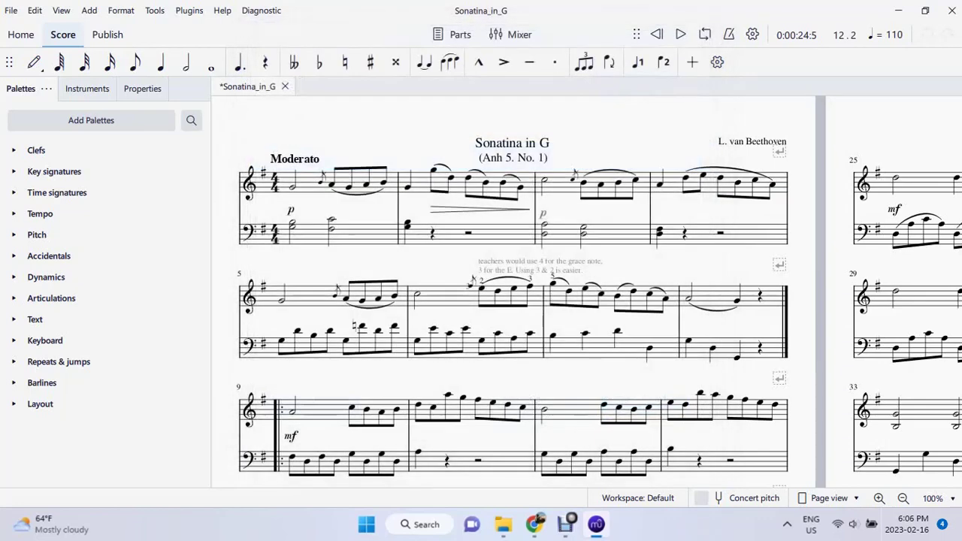
# - Show the Mixer and play the score from the beginning
pyautogui.click(513, 35)
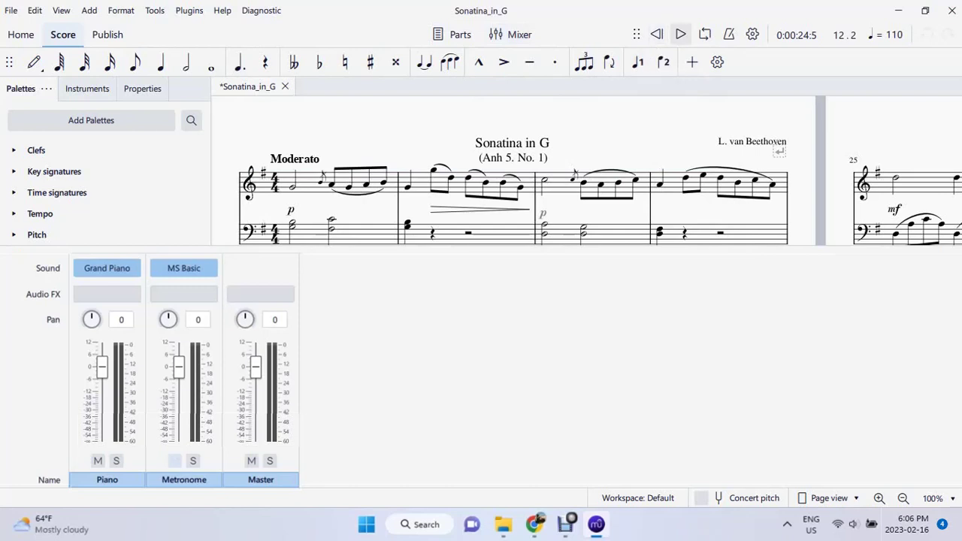
pyautogui.click(680, 35)
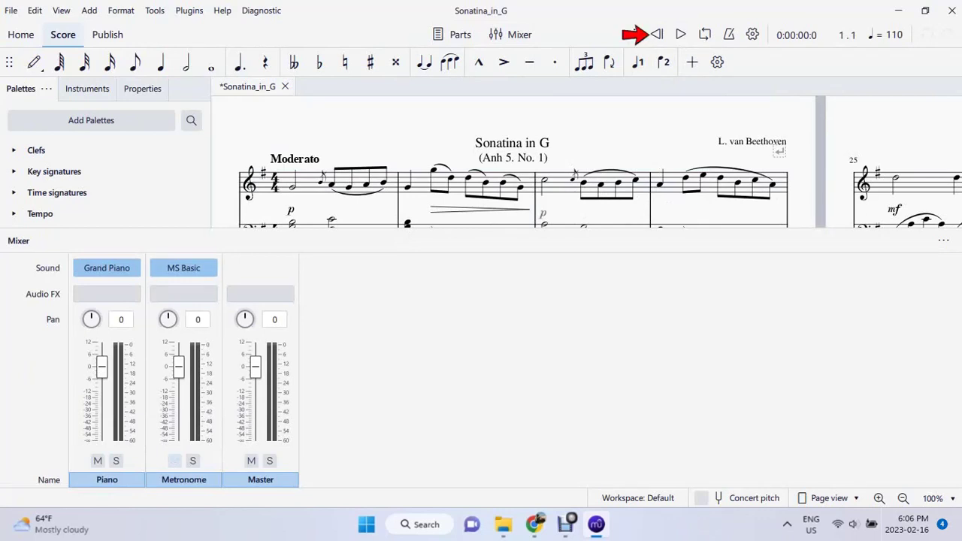
pyautogui.press('space')
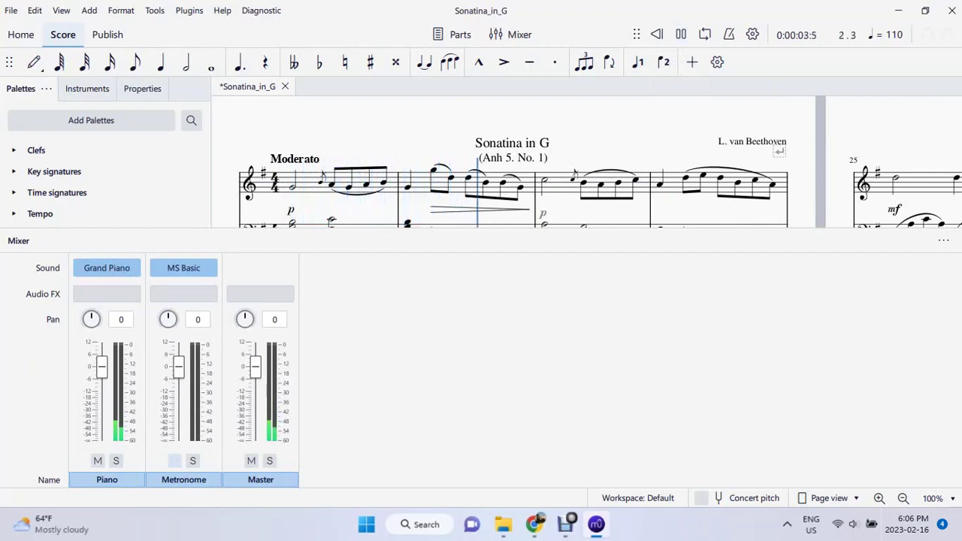
# - Adjust the piano and metronome volumes with the metronome on during playback, and close the Mixer
pyautogui.moveTo(103, 367)
pyautogui.mouseDown()
pyautogui.moveTo(102, 415)
pyautogui.moveTo(102, 356)
pyautogui.mouseUp()
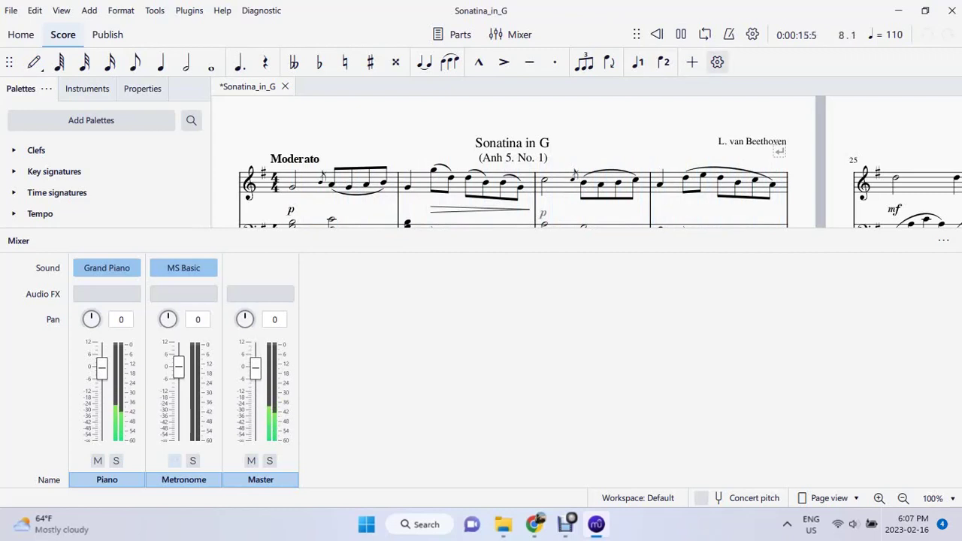
pyautogui.click(729, 34)
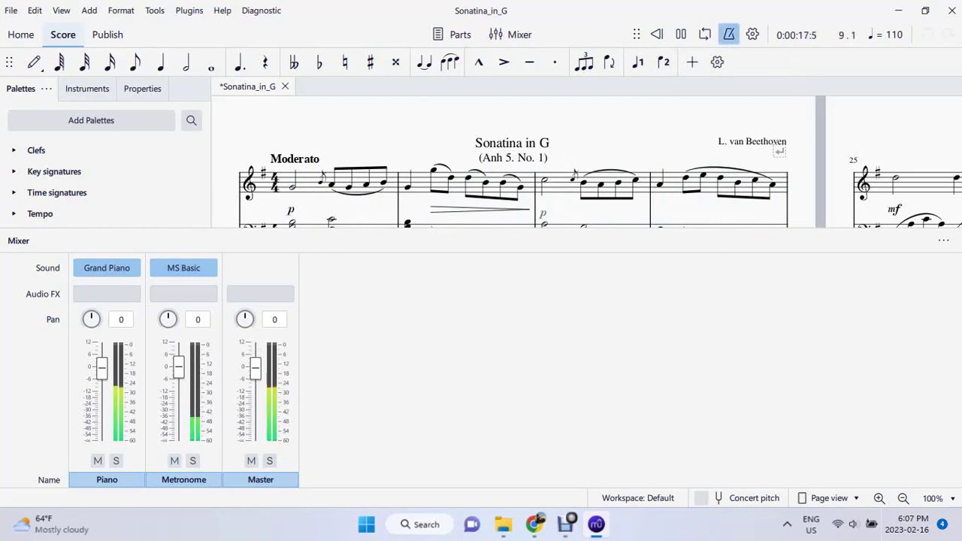
pyautogui.moveTo(178, 367)
pyautogui.mouseDown()
pyautogui.moveTo(179, 349)
pyautogui.moveTo(178, 443)
pyautogui.moveTo(178, 366)
pyautogui.mouseUp()
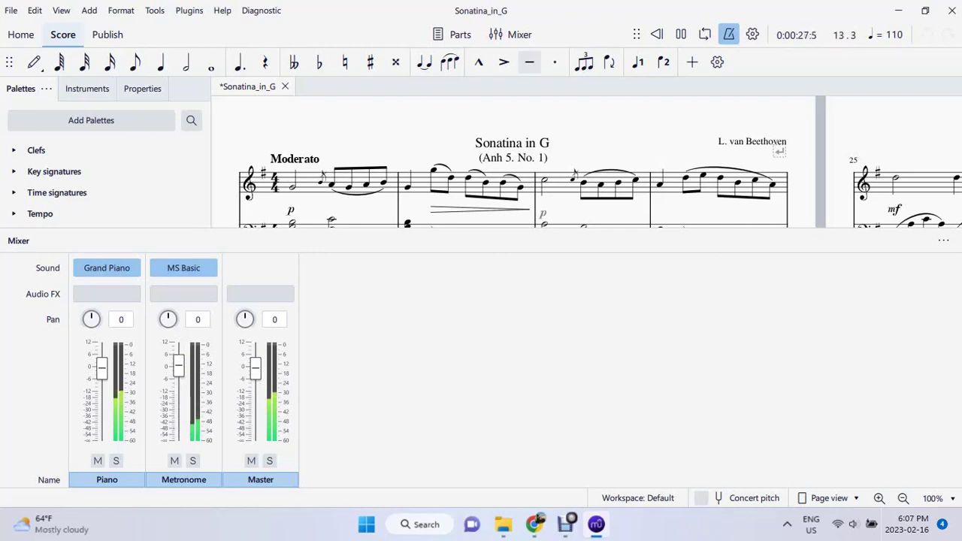
pyautogui.click(515, 34)
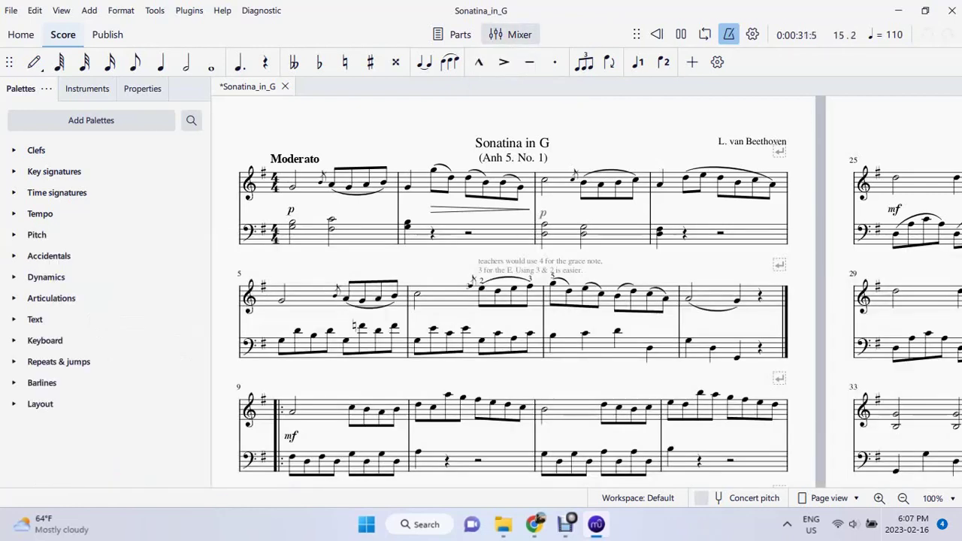
pyautogui.press('space')
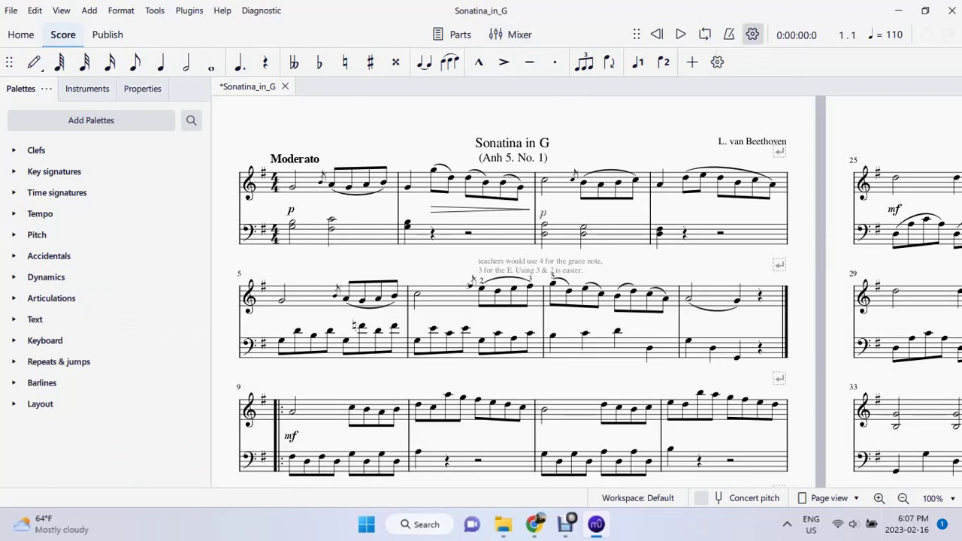
# - View the playback settings for MIDI input, repeats, chord symbols, automatic panning and loop markers
pyautogui.click(752, 35)
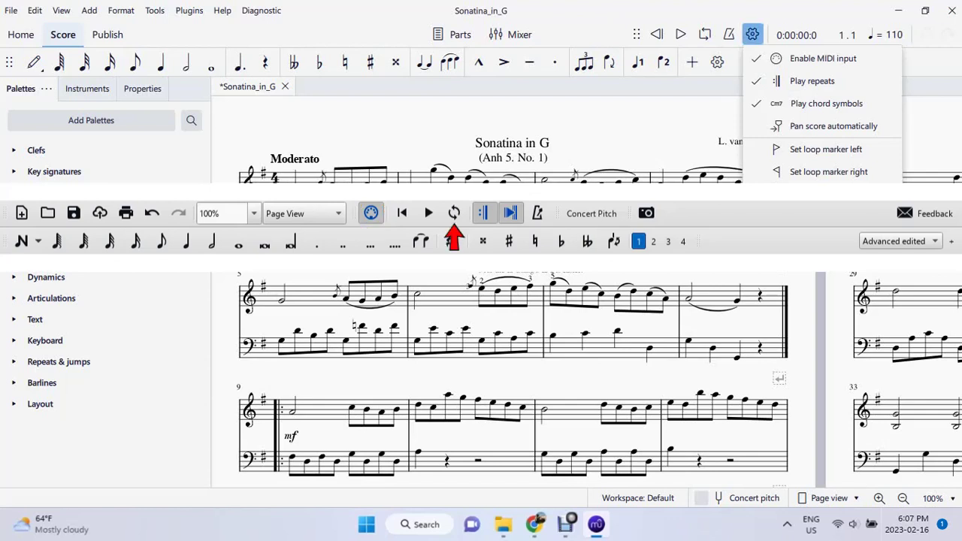
pyautogui.click(752, 35)
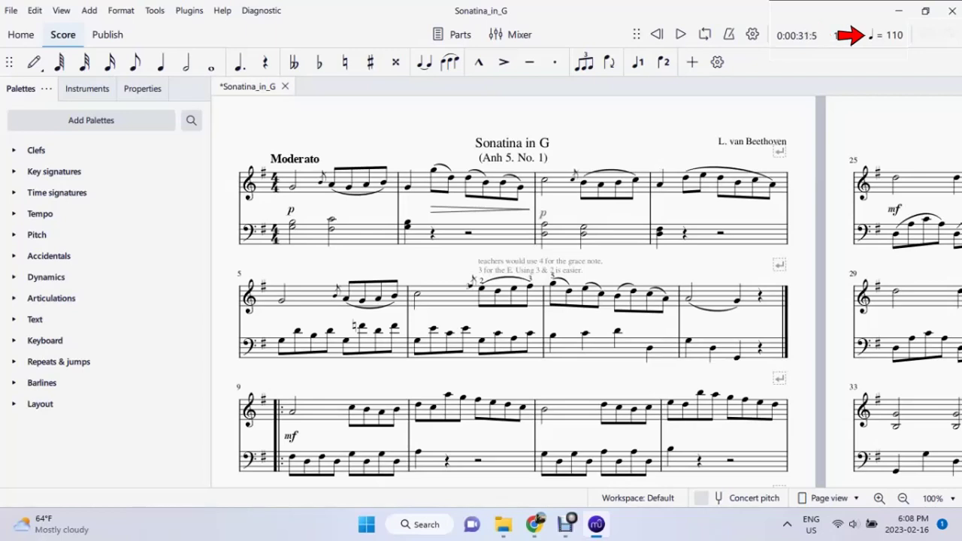
# - Select the treble half note at the start of measure 8 and start playback
pyautogui.click(689, 298)
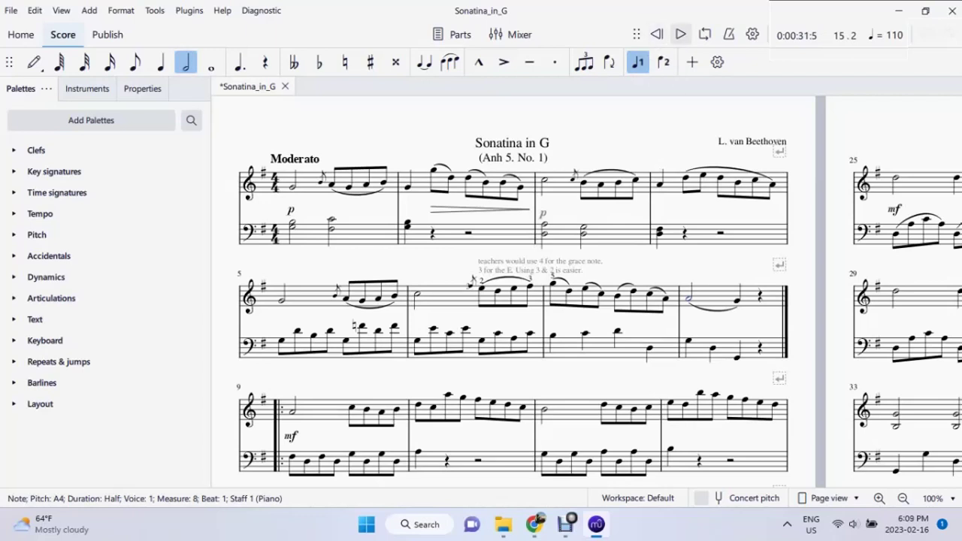
pyautogui.click(680, 34)
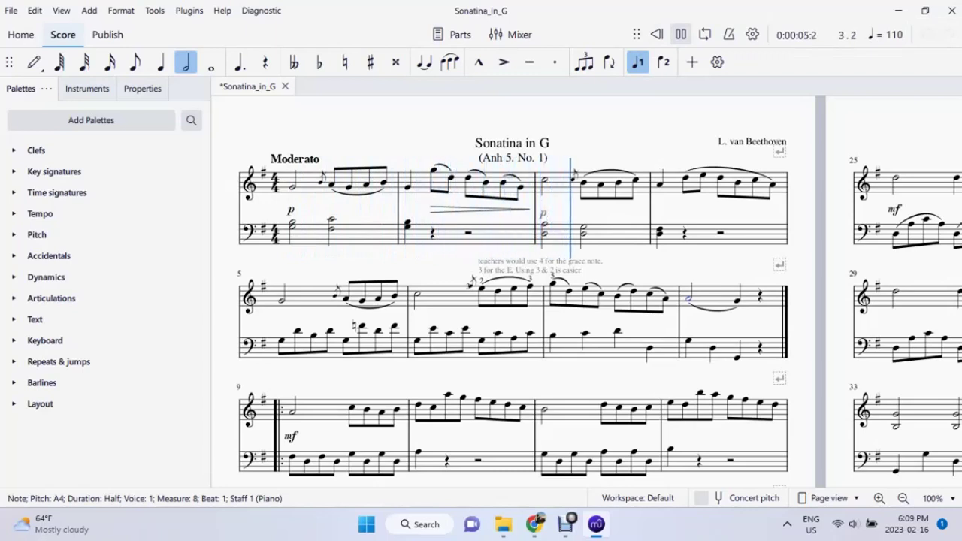
# - Stop the playback and view the available note input modes
pyautogui.press('space')
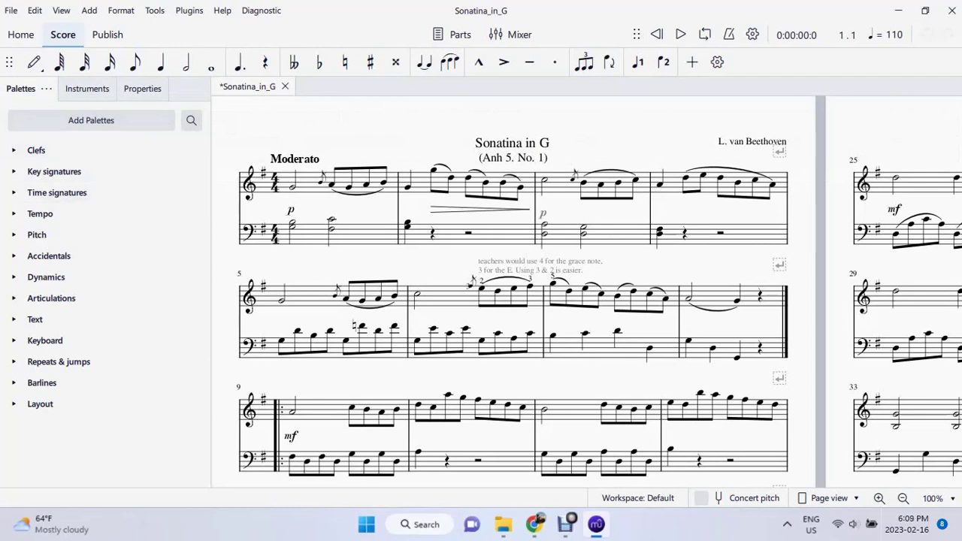
pyautogui.click(38, 65)
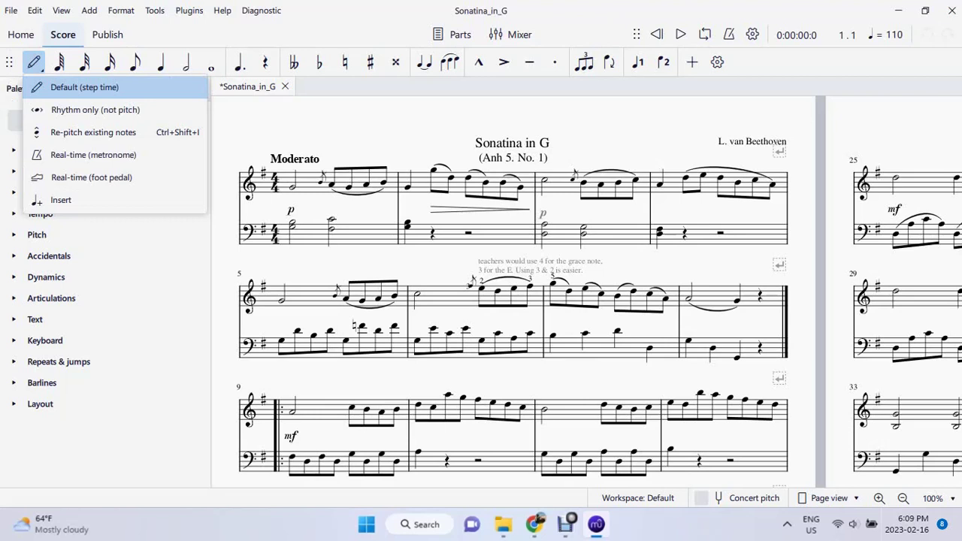
pyautogui.press('Escape')
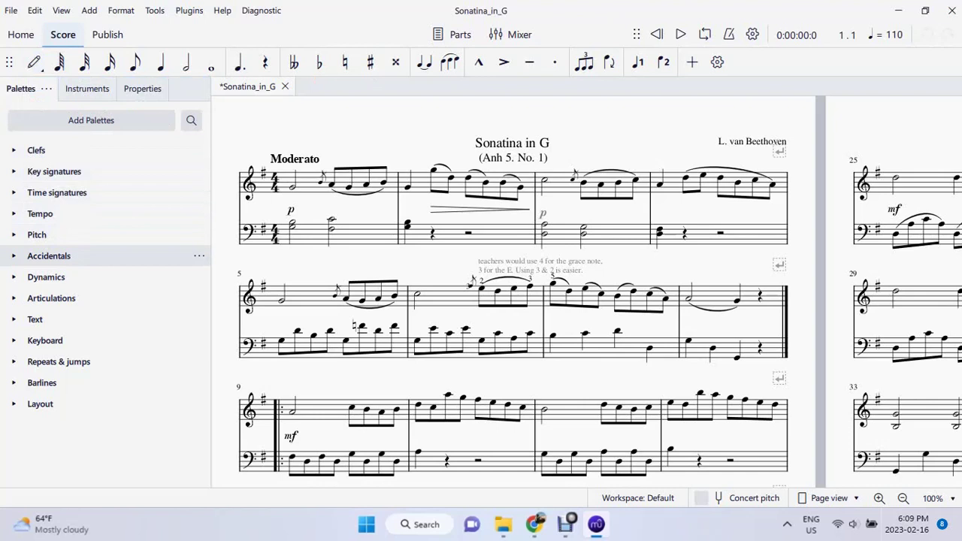
# - View the Accidentals palette, and try a flat and a sharp on the treble half note at the start of measure 5
pyautogui.click(49, 255)
pyautogui.click(49, 255)
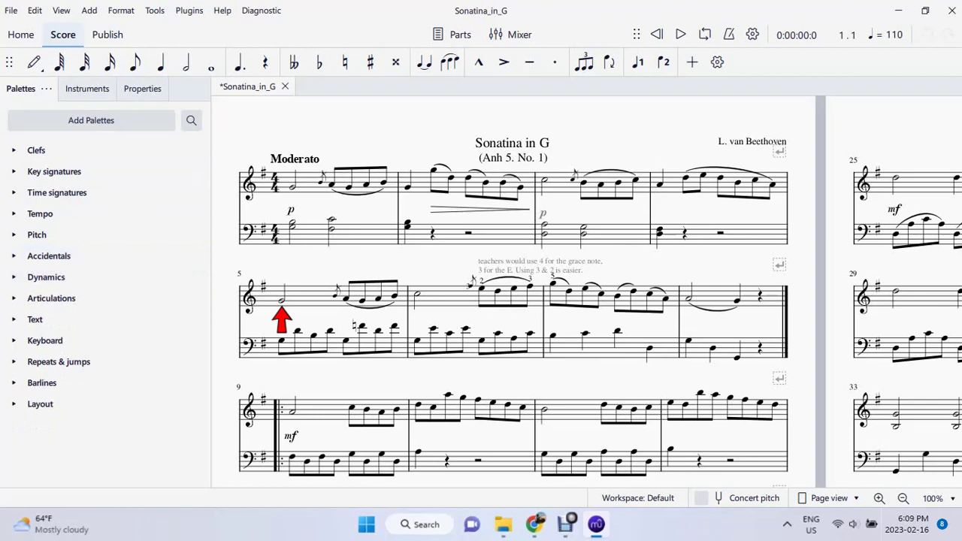
pyautogui.click(282, 301)
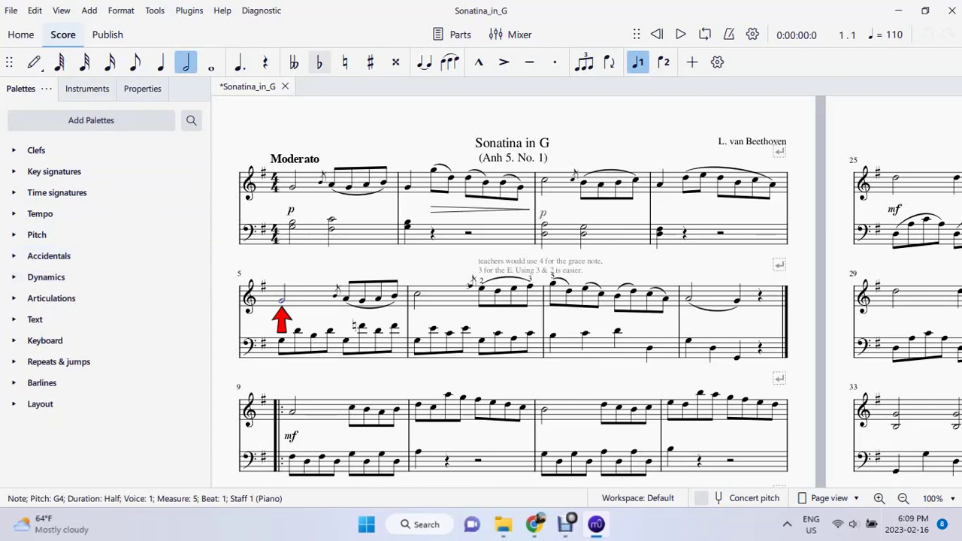
pyautogui.click(318, 61)
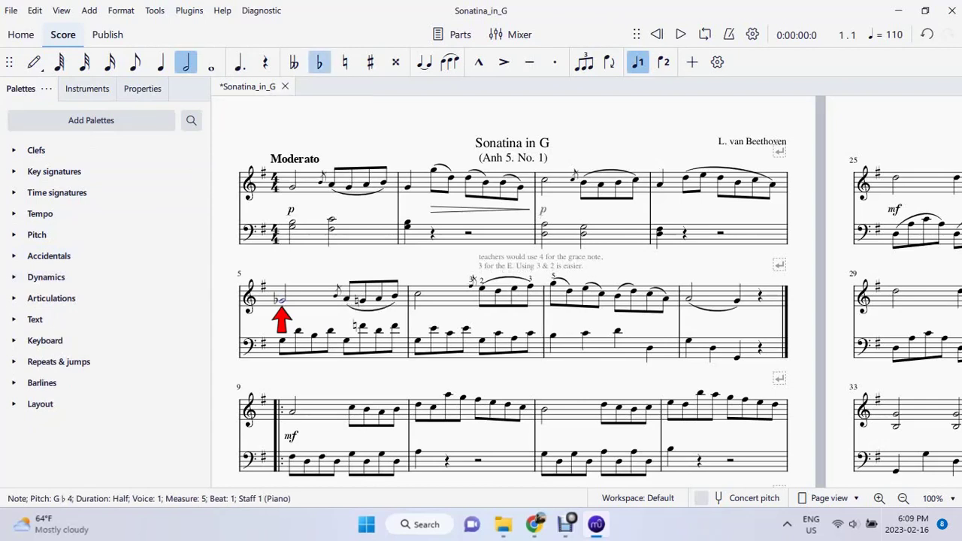
pyautogui.click(318, 61)
pyautogui.click(370, 61)
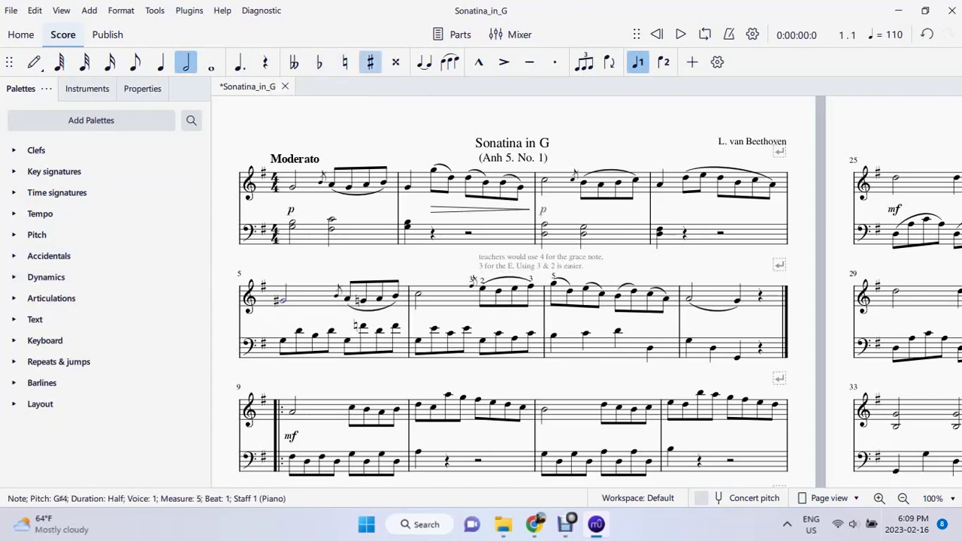
pyautogui.click(369, 61)
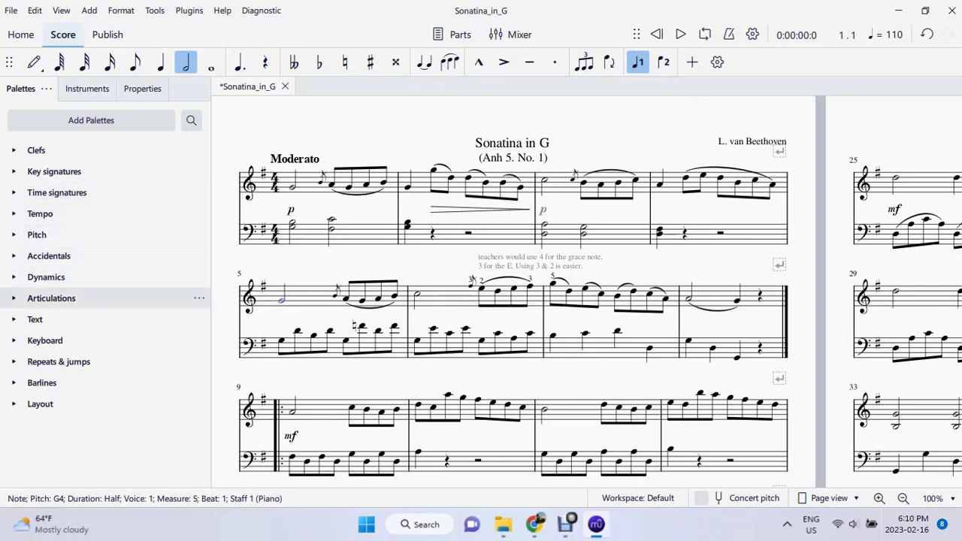
# - View the Articulations palette, and try a slur from the first bass note of measure 6 before undoing it
pyautogui.click(51, 298)
pyautogui.click(51, 298)
pyautogui.click(418, 344)
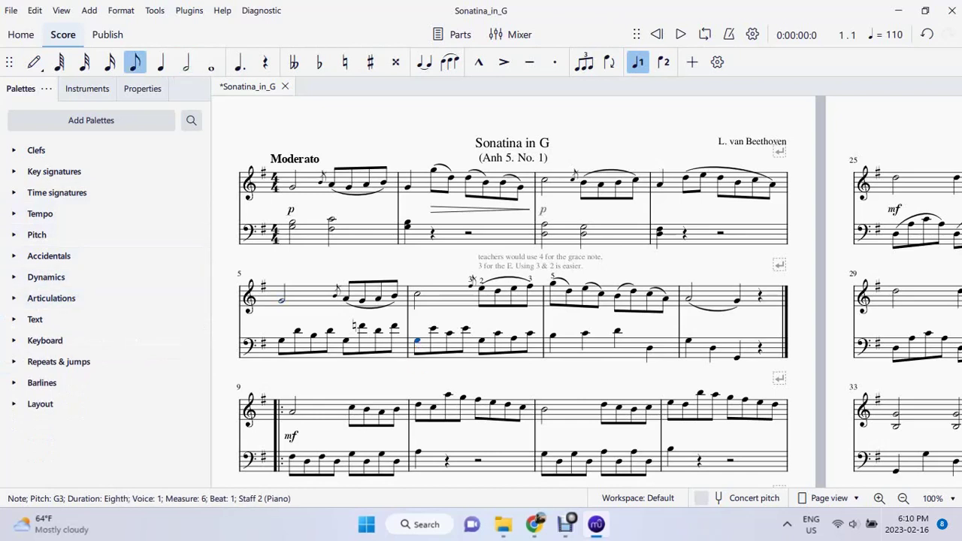
pyautogui.press('s')
pyautogui.hotkey('ctrl', 'z')
# - Try a slur over the last four bass eighth notes of measure 6, extend the selection into measure 7, and undo the slur
pyautogui.click(481, 342)
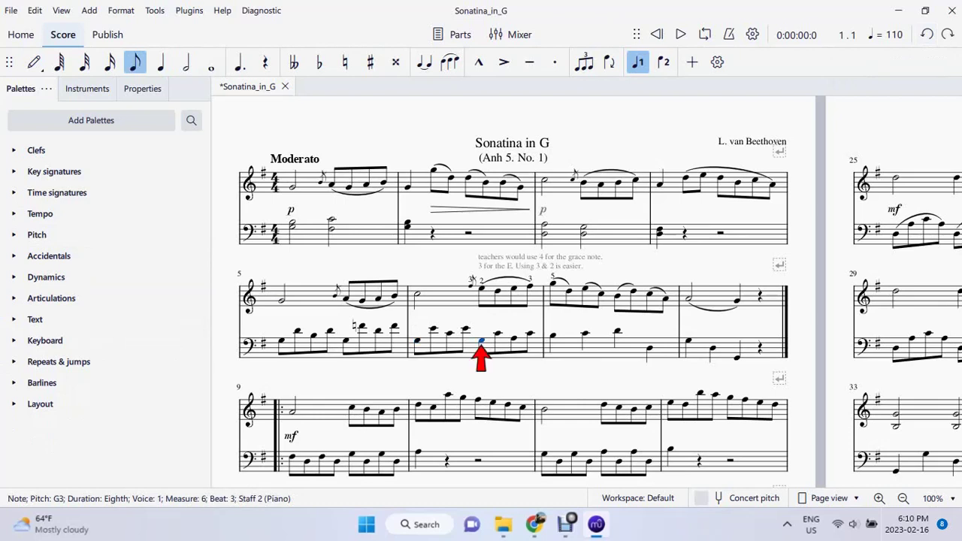
pyautogui.press('shift')
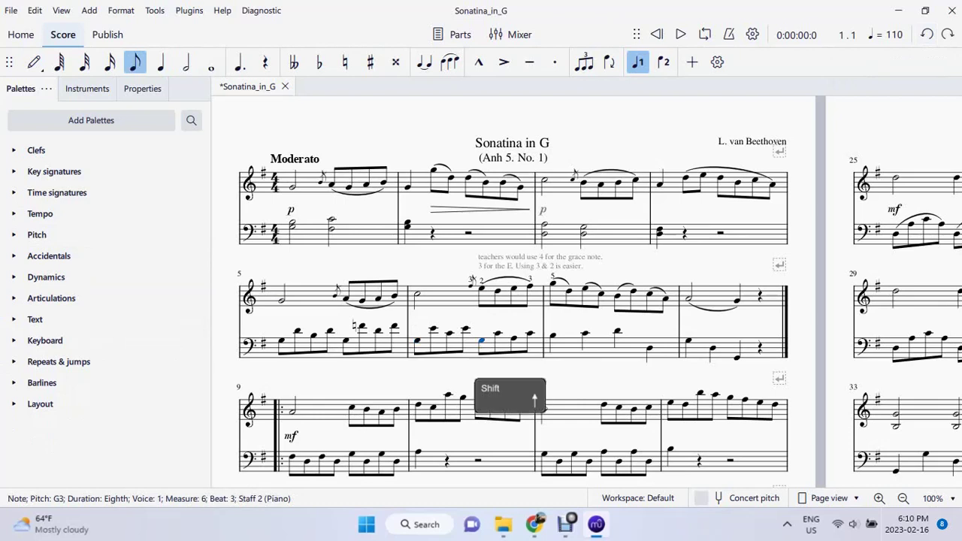
pyautogui.keyDown('shift'); pyautogui.click(530, 333); pyautogui.keyUp('shift')
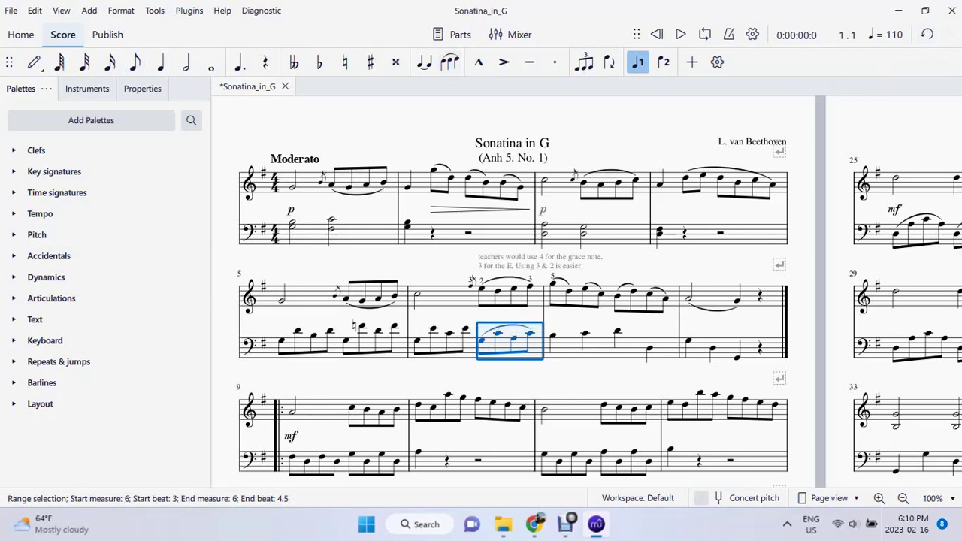
pyautogui.hotkey('shift', 'Right')
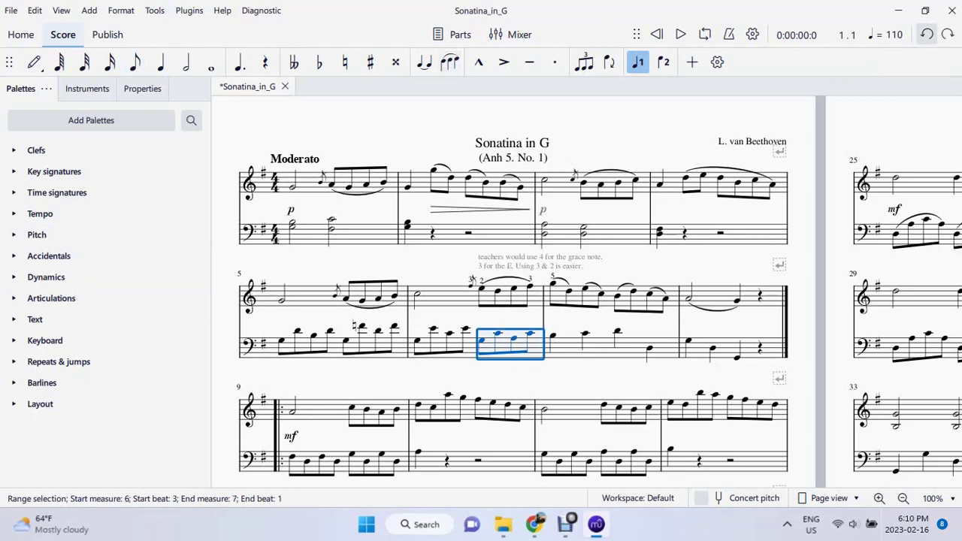
pyautogui.press('s')
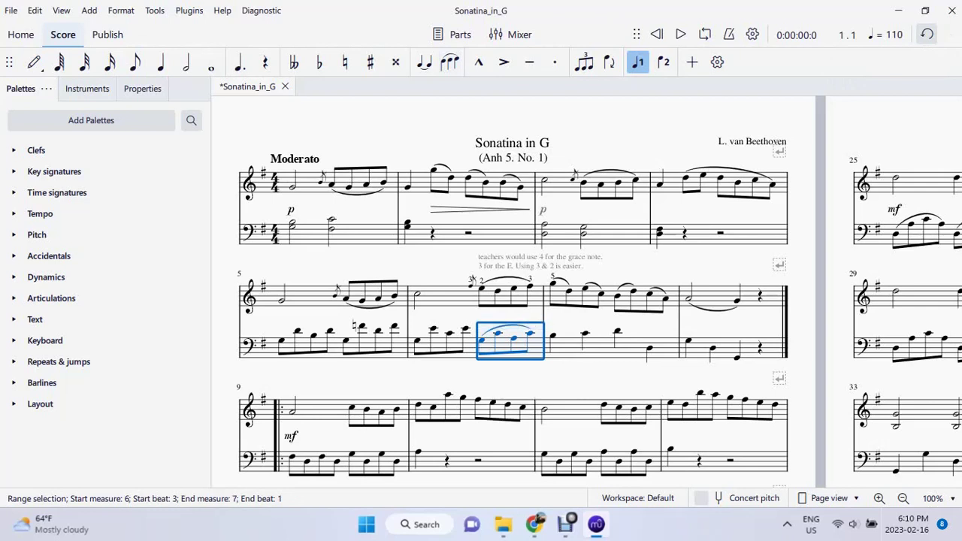
pyautogui.hotkey('ctrl', 'z')
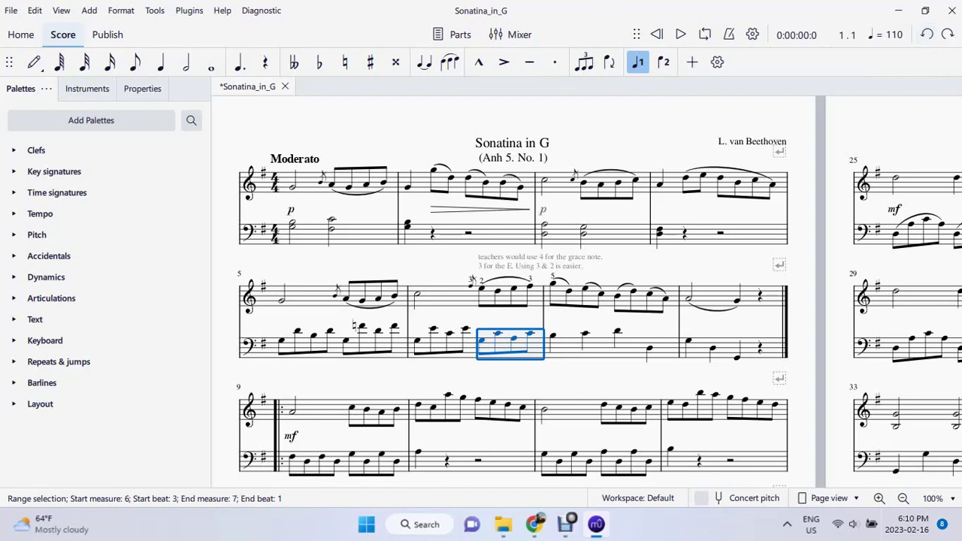
# - Try a marcato and an accent on the first bass note of measure 7, removing each one again
pyautogui.click(553, 336)
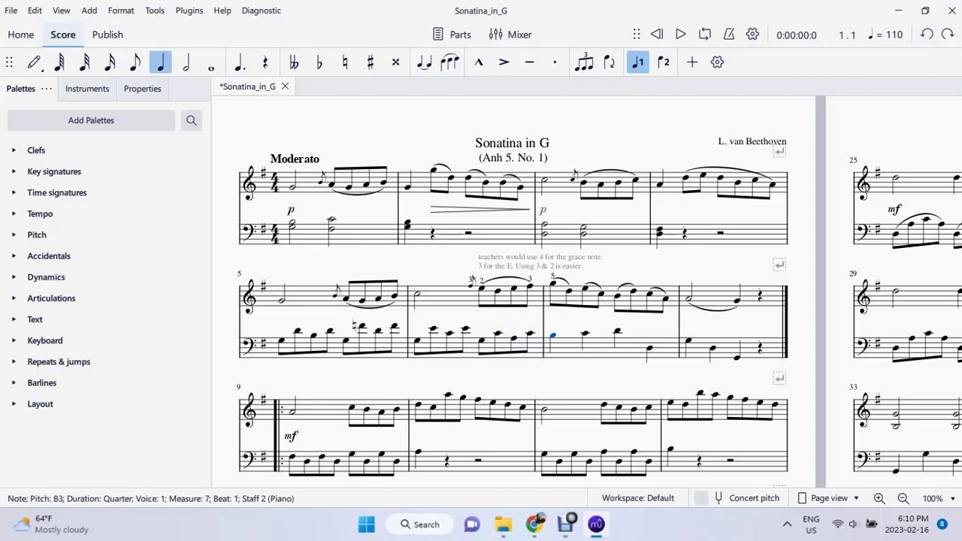
pyautogui.click(479, 62)
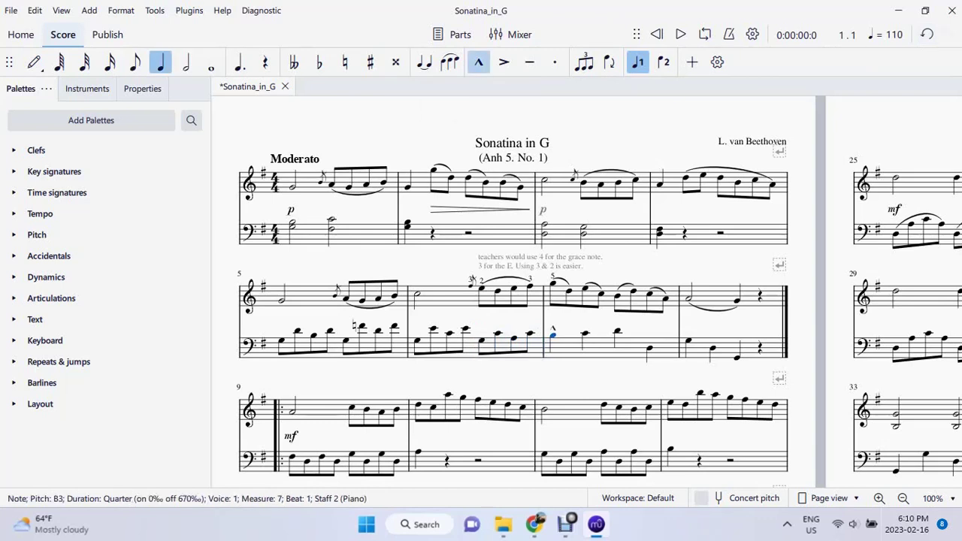
pyautogui.click(479, 62)
pyautogui.hotkey('shift', 'v')
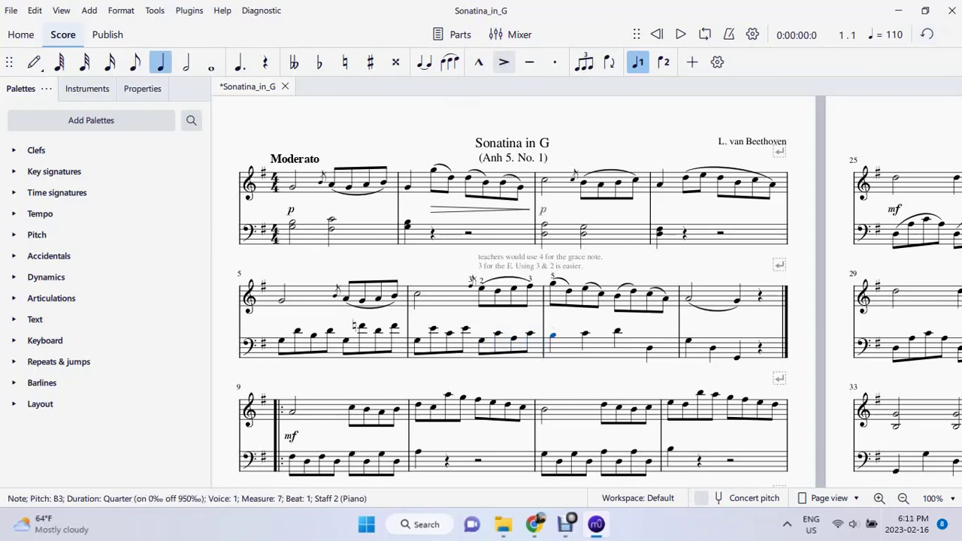
pyautogui.hotkey('shift', 'v')
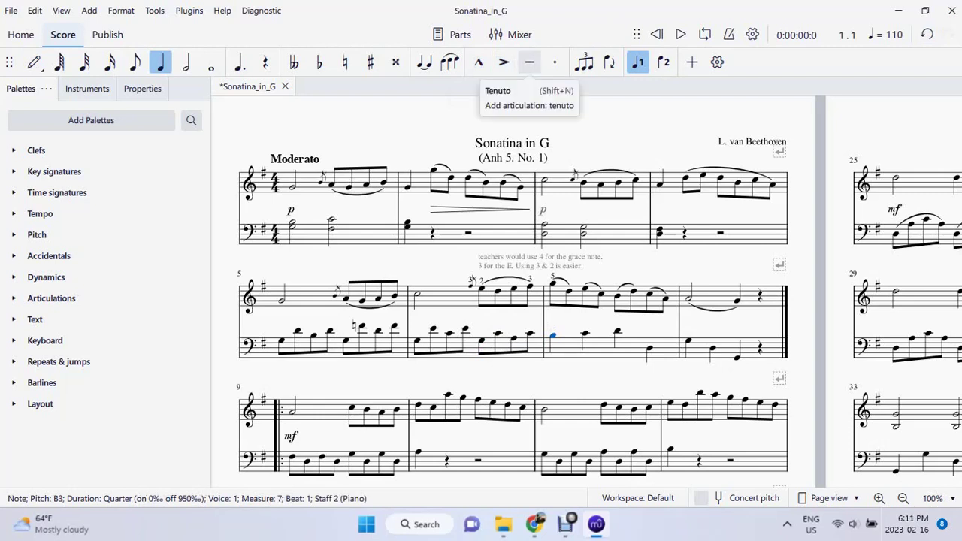
# - Try tenuto and staccato on measure 7's first bass note, undo both, and view the symbols in the Articulations palette
pyautogui.click(529, 62)
pyautogui.click(555, 61)
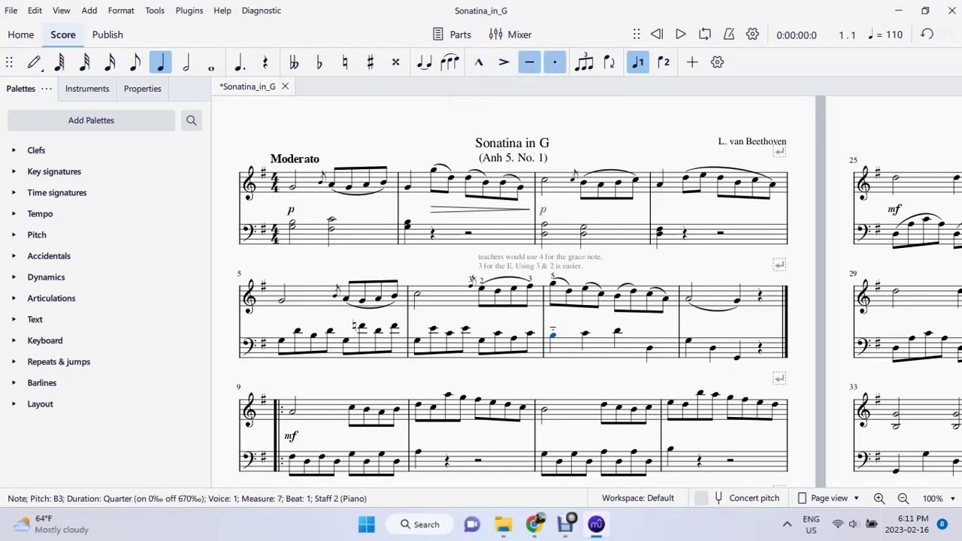
pyautogui.click(927, 33)
pyautogui.click(926, 34)
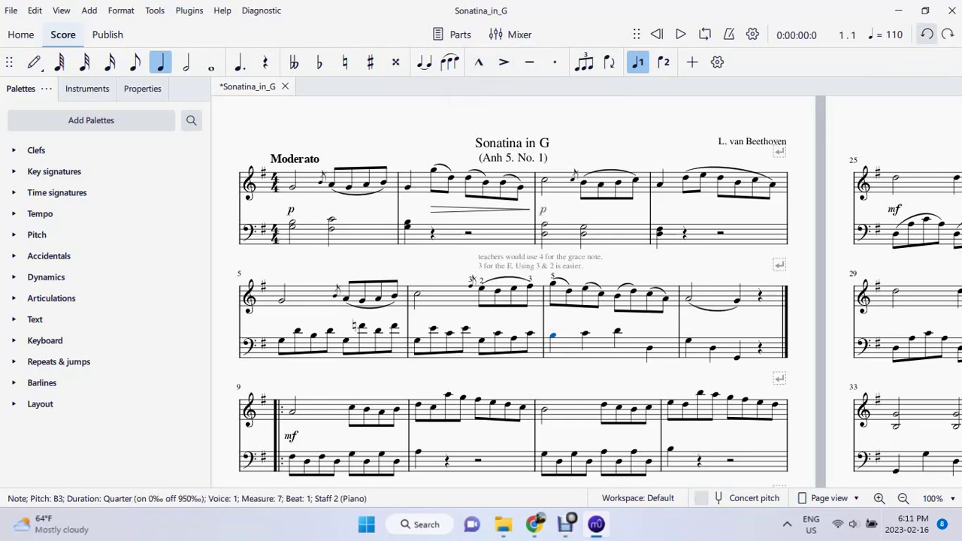
pyautogui.click(51, 297)
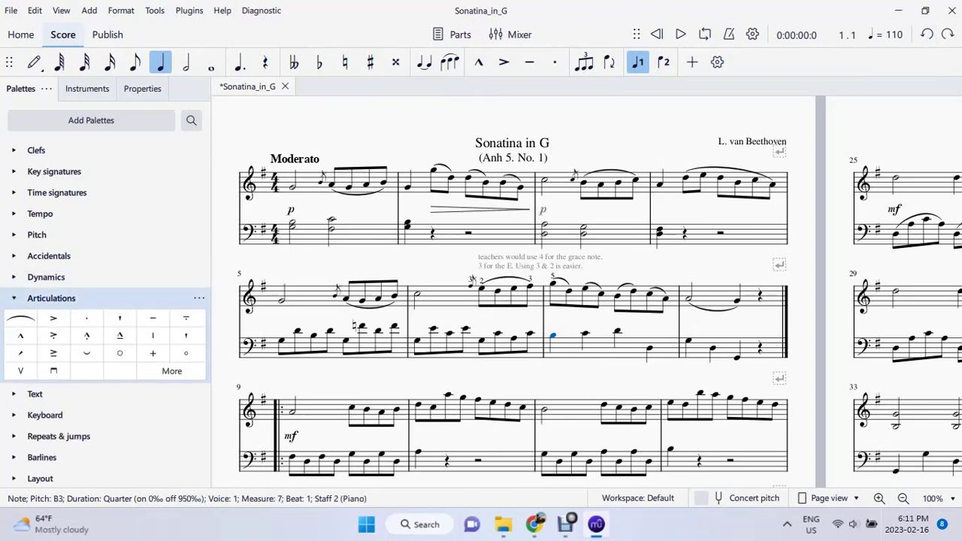
pyautogui.click(51, 298)
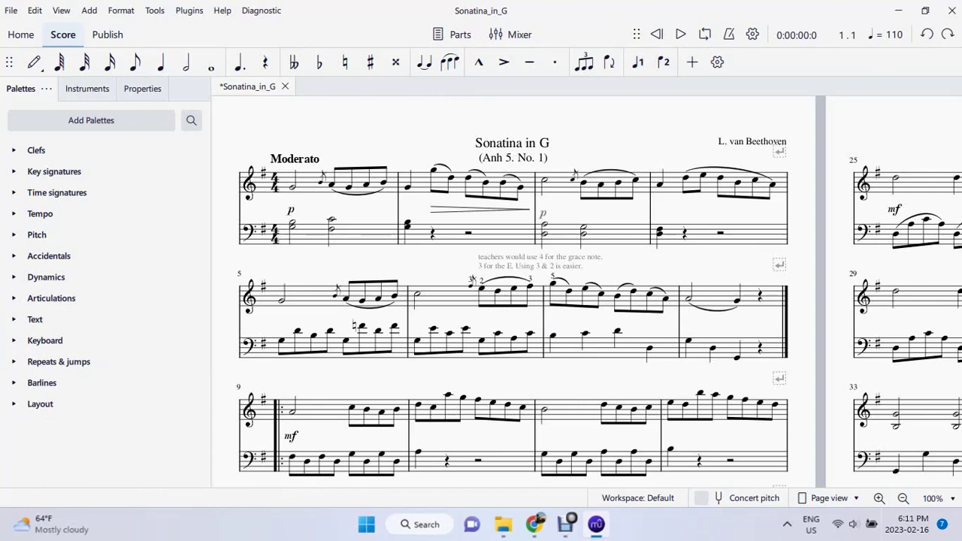
# - View the tuplet types among the elements that can be added to the score
pyautogui.click(90, 11)
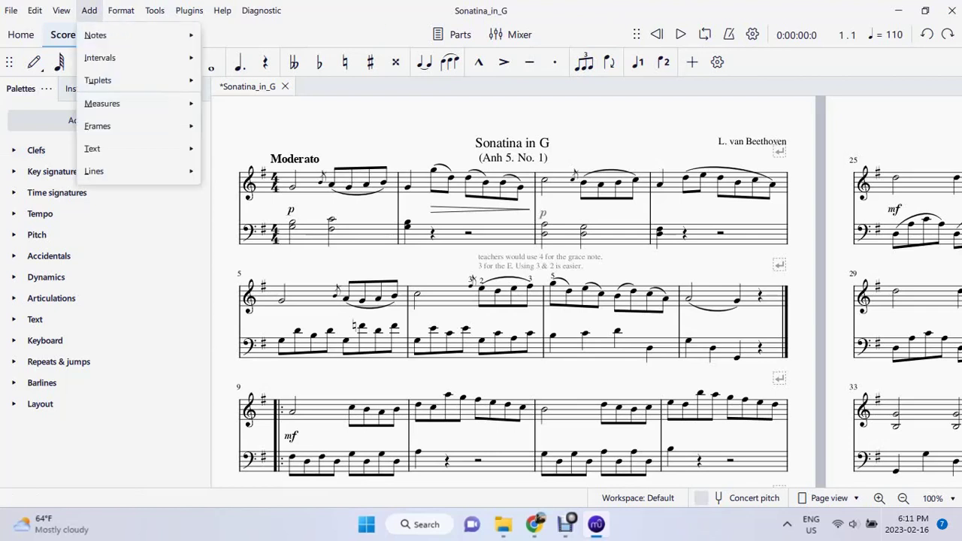
pyautogui.moveTo(98, 79)
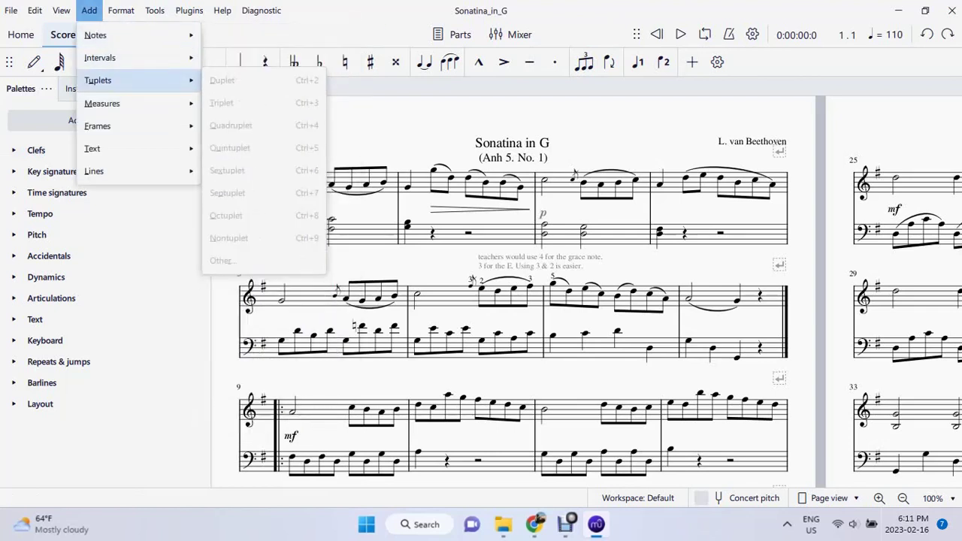
pyautogui.press('Escape')
pyautogui.press('Escape')
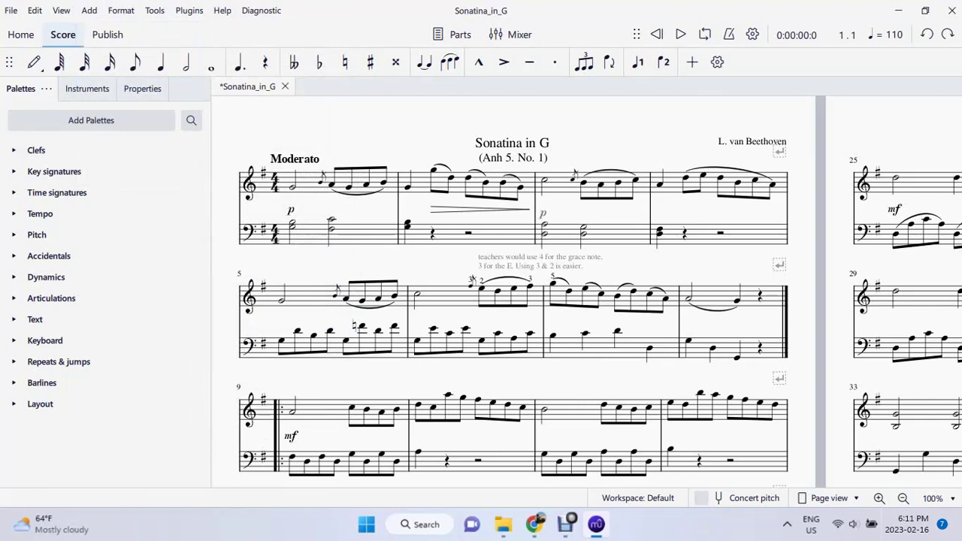
# - Try turning the first bass note of measure 7 into a triplet and undo the change
pyautogui.click(553, 336)
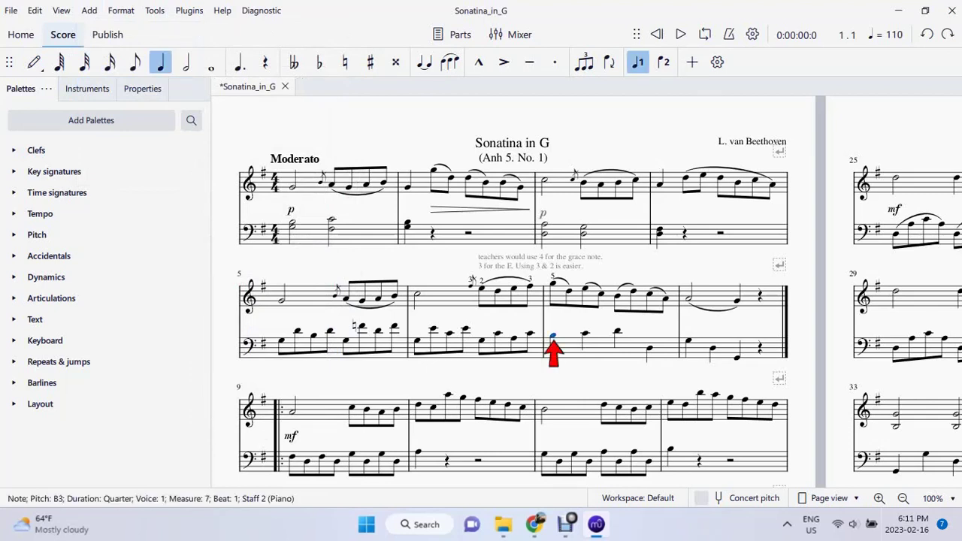
pyautogui.click(584, 62)
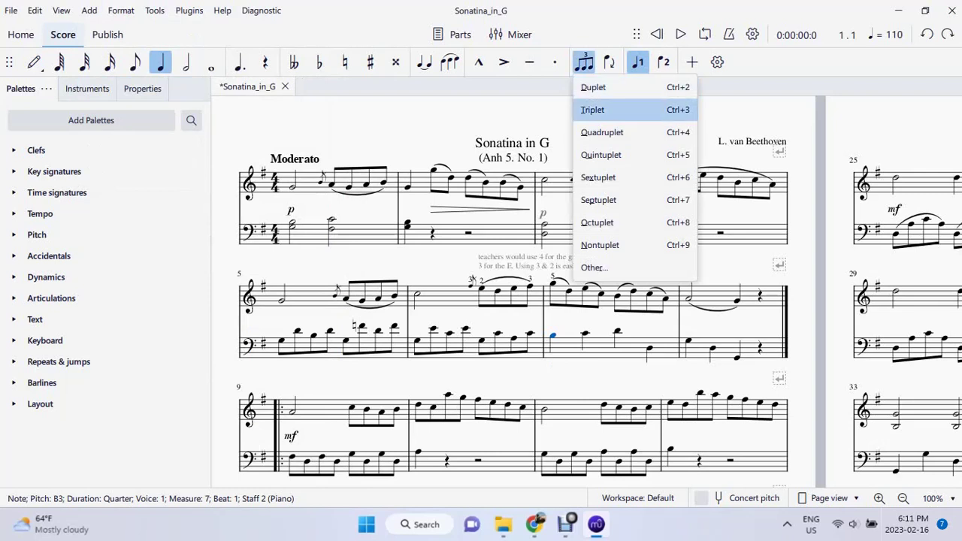
pyautogui.click(601, 110)
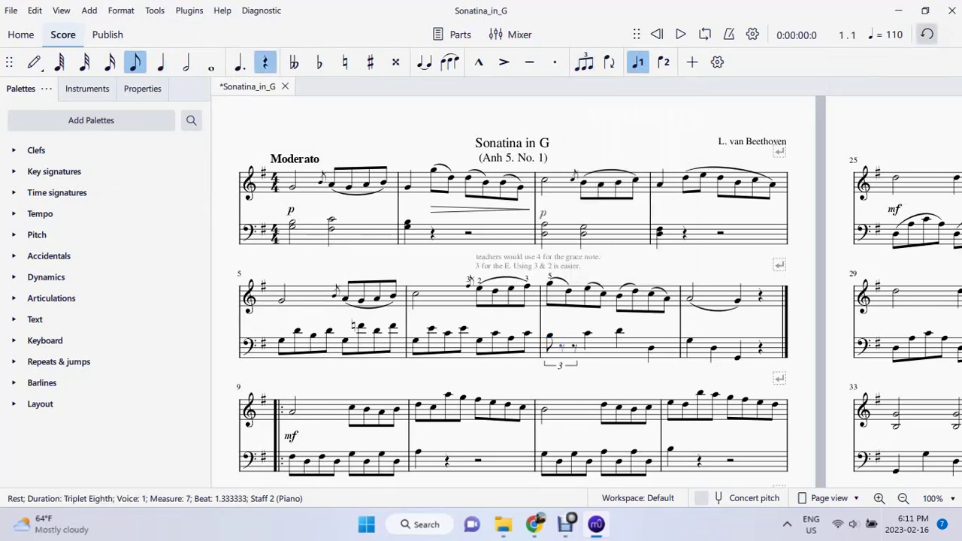
pyautogui.click(926, 34)
# - Try a nontuplet on the first bass note of measure 7 and undo it
pyautogui.click(583, 63)
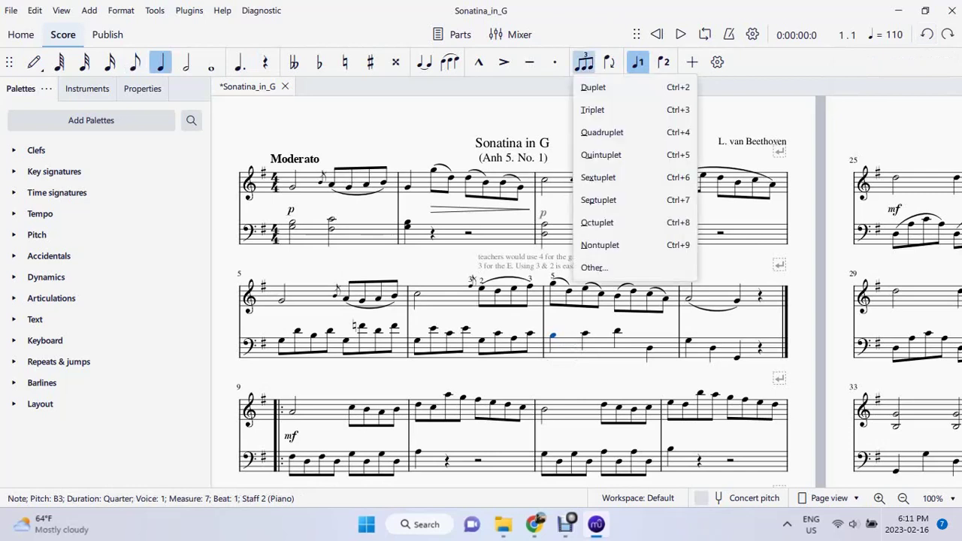
pyautogui.press('Return')
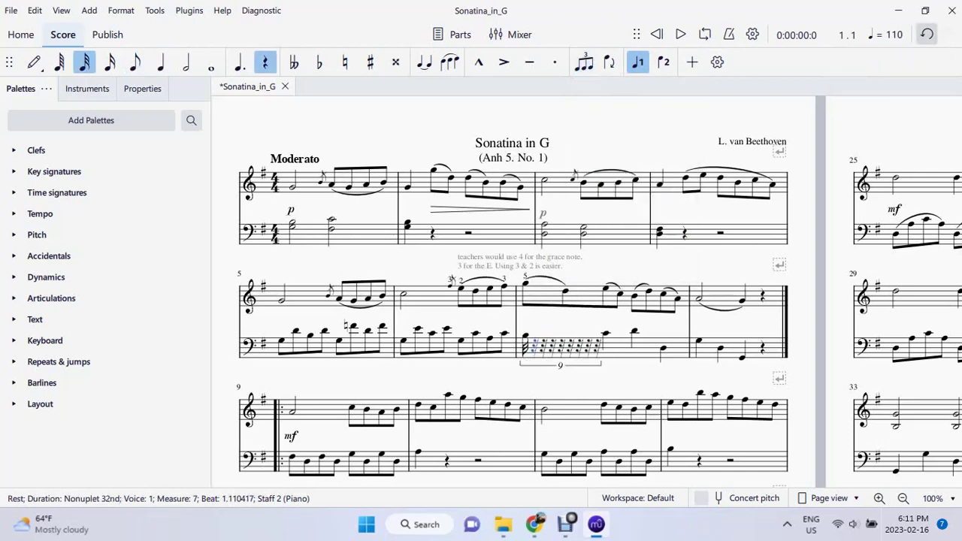
pyautogui.click(926, 34)
# - View the Other option for custom tuplets and leave it without applying anything
pyautogui.click(584, 62)
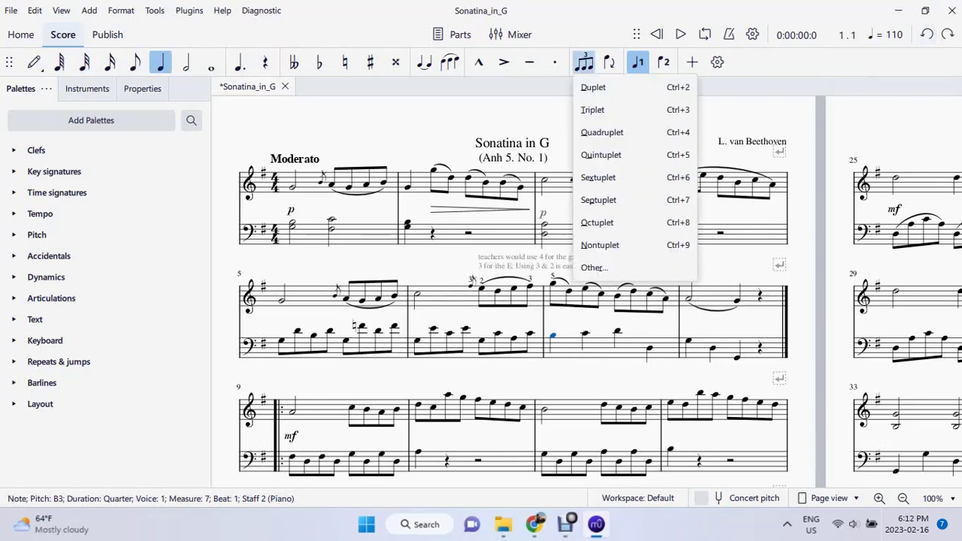
pyautogui.click(601, 267)
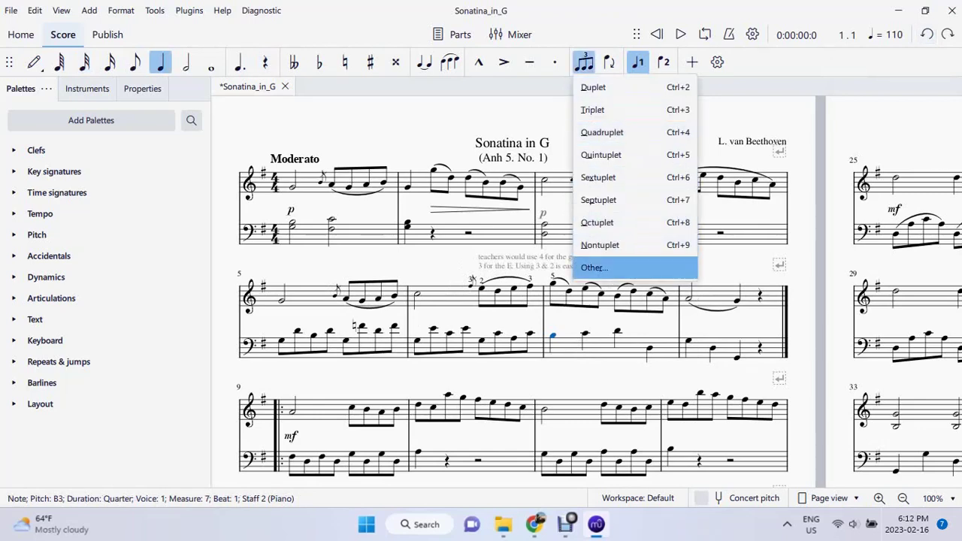
pyautogui.press('Escape')
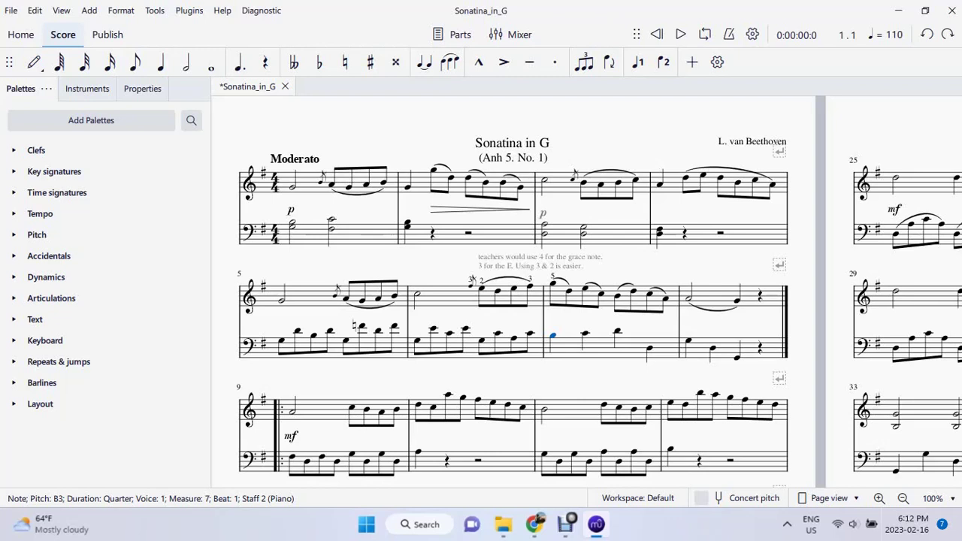
# - Try moving the lower note of measure 2's first bass chord to voice 2 and undo it
pyautogui.click(408, 187)
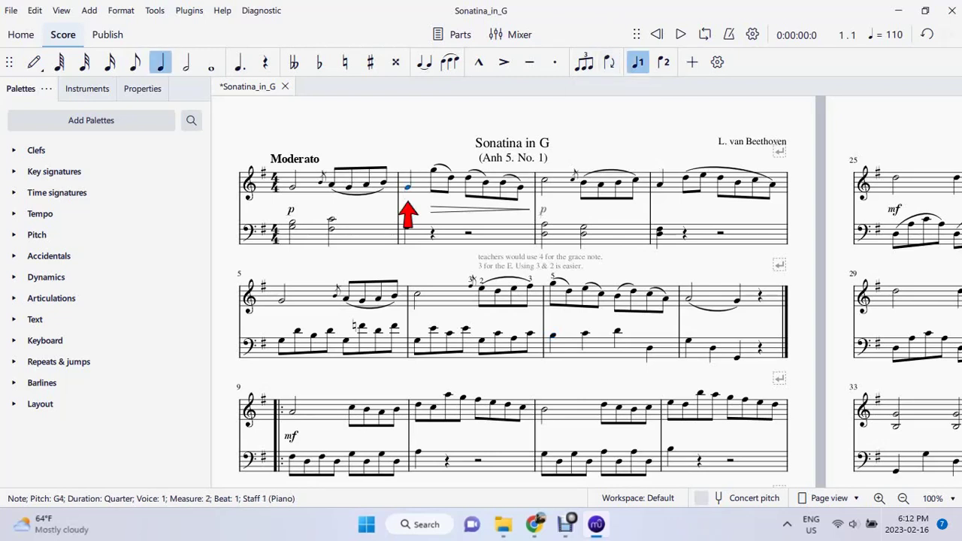
pyautogui.click(441, 165)
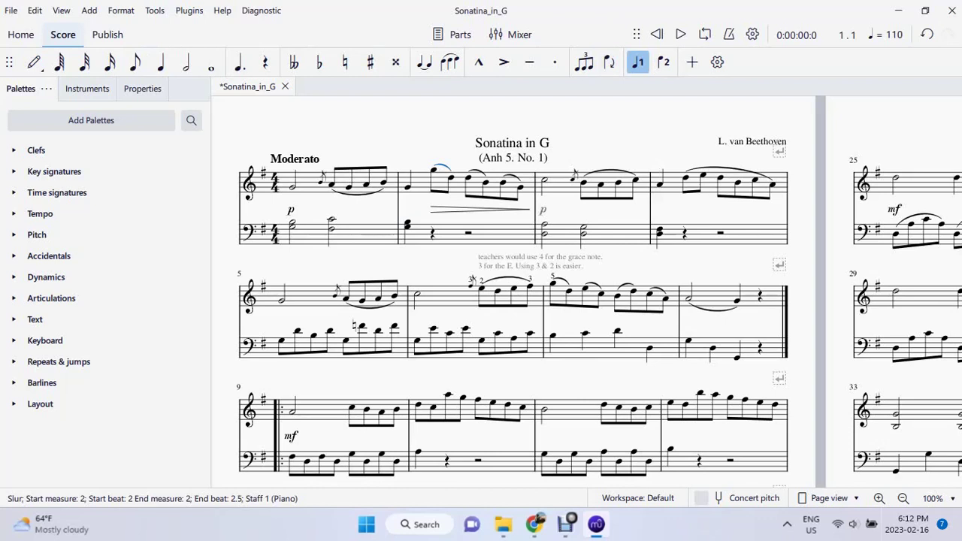
pyautogui.click(408, 226)
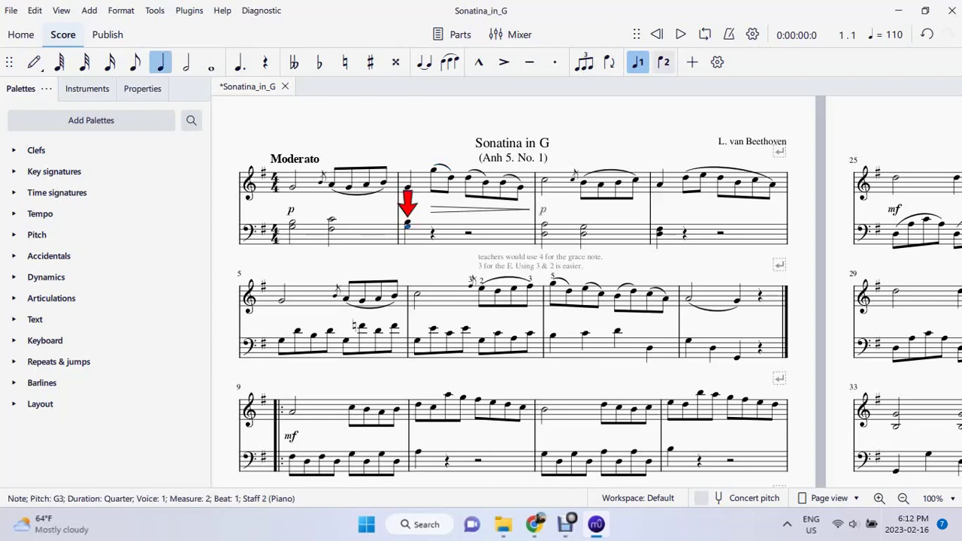
pyautogui.click(663, 62)
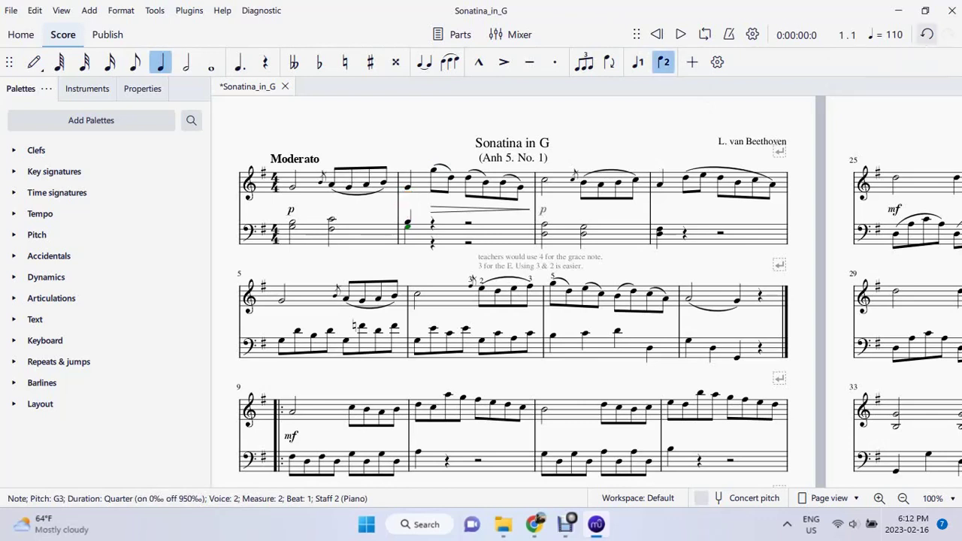
pyautogui.click(927, 35)
# - Try moving the last four treble eighth notes of measure 2 to voice 2 and undo the change
pyautogui.click(468, 178)
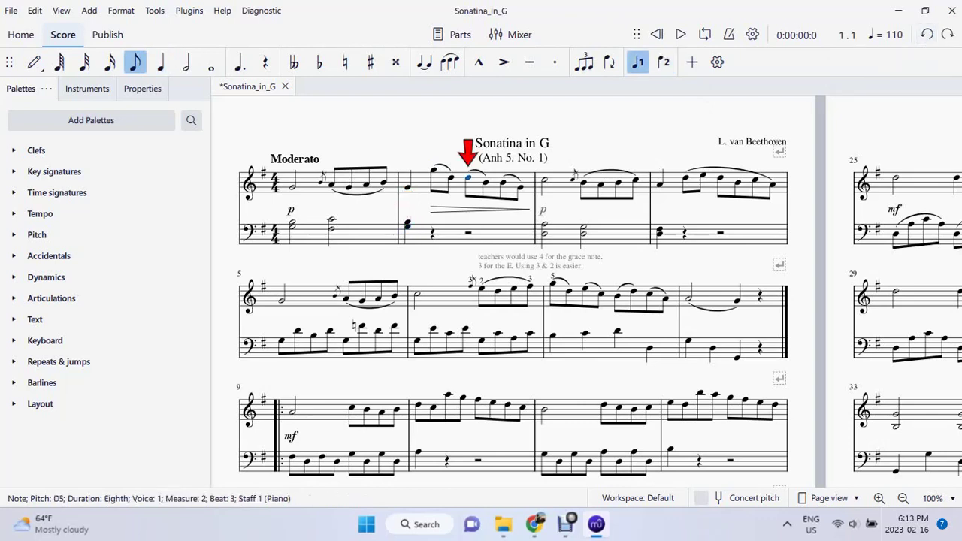
pyautogui.keyDown('shift'); pyautogui.click(520, 187); pyautogui.keyUp('shift')
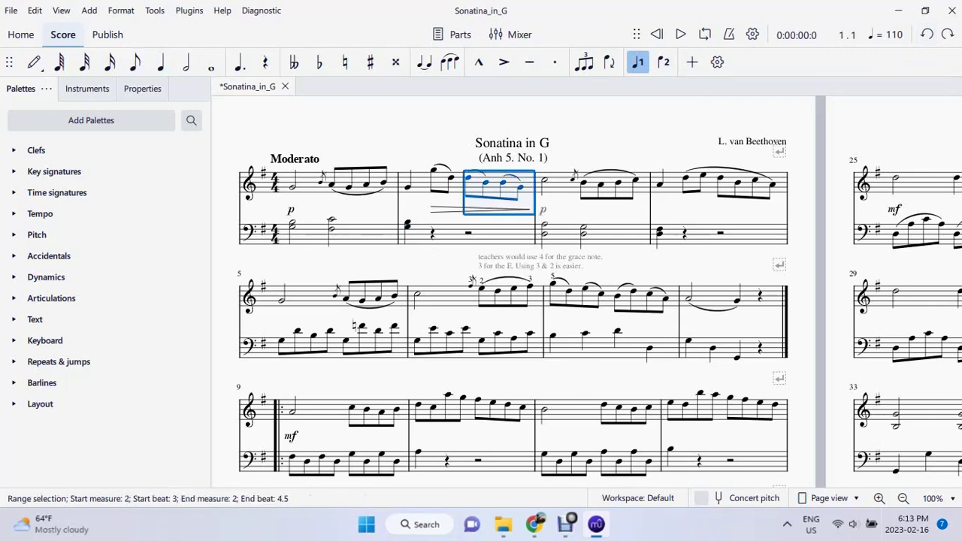
pyautogui.click(664, 62)
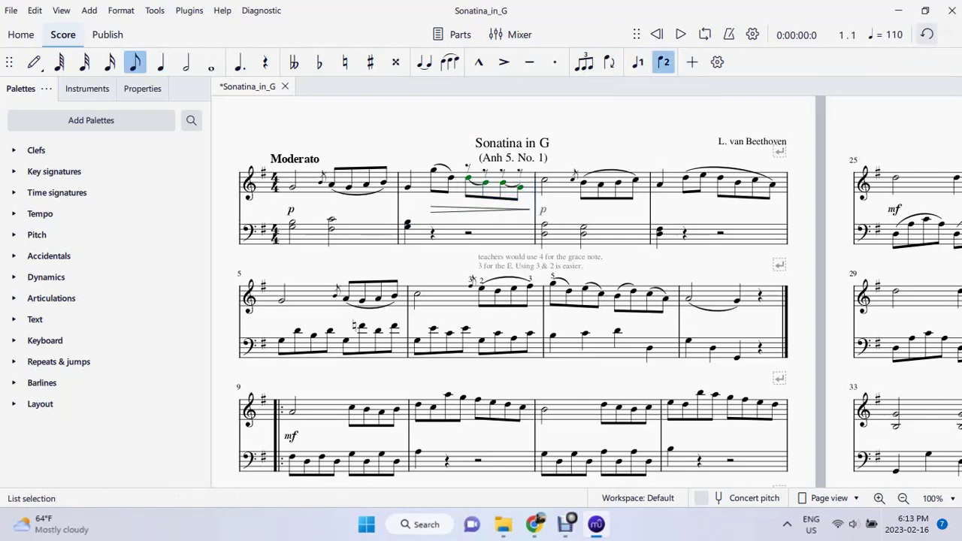
pyautogui.click(926, 34)
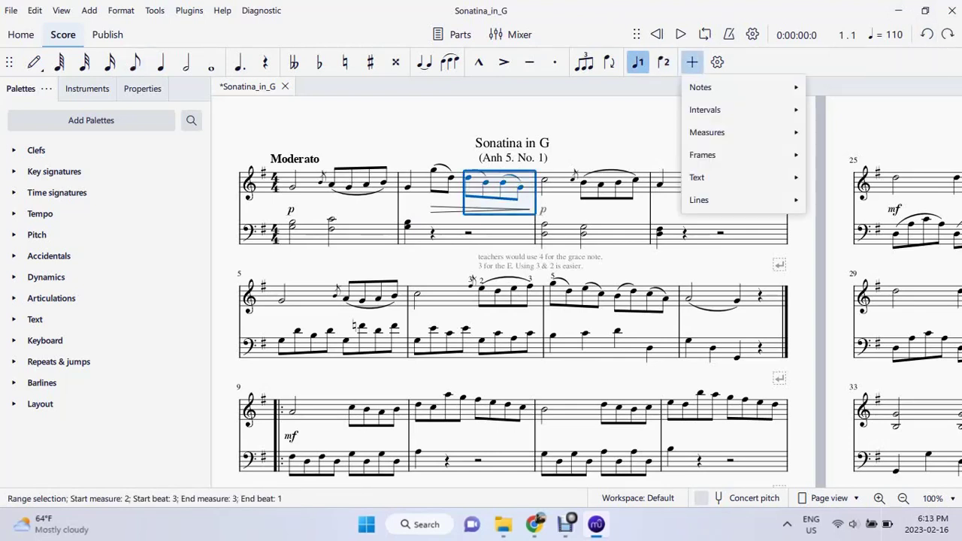
# - View the categories of elements that can be added to the score, such as notes, intervals, measures, frames, text and lines
pyautogui.click(691, 62)
pyautogui.press('Escape')
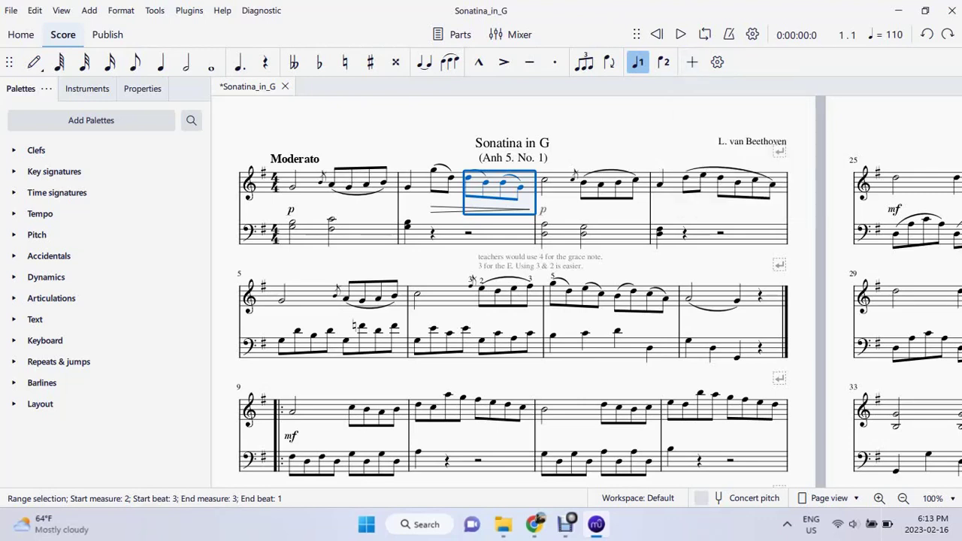
pyautogui.click(89, 11)
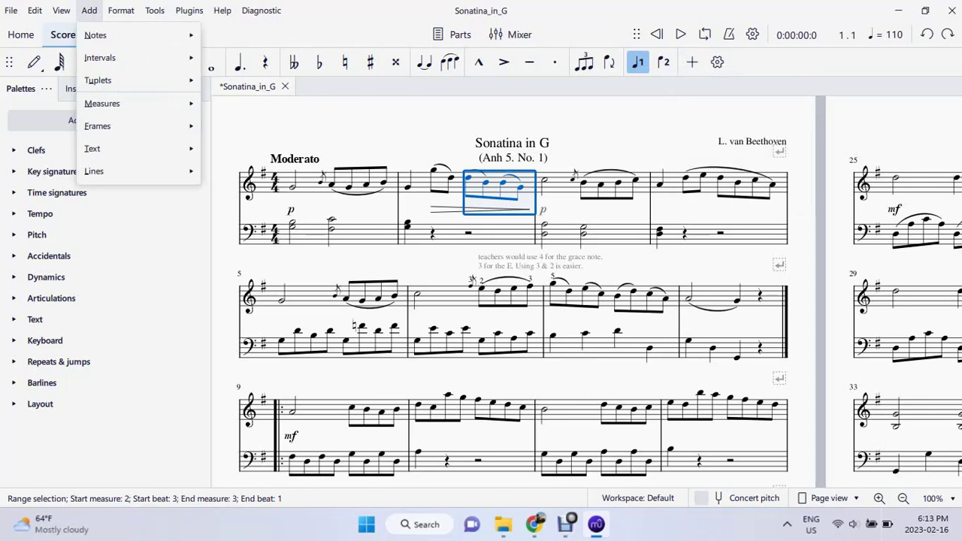
pyautogui.press('Escape')
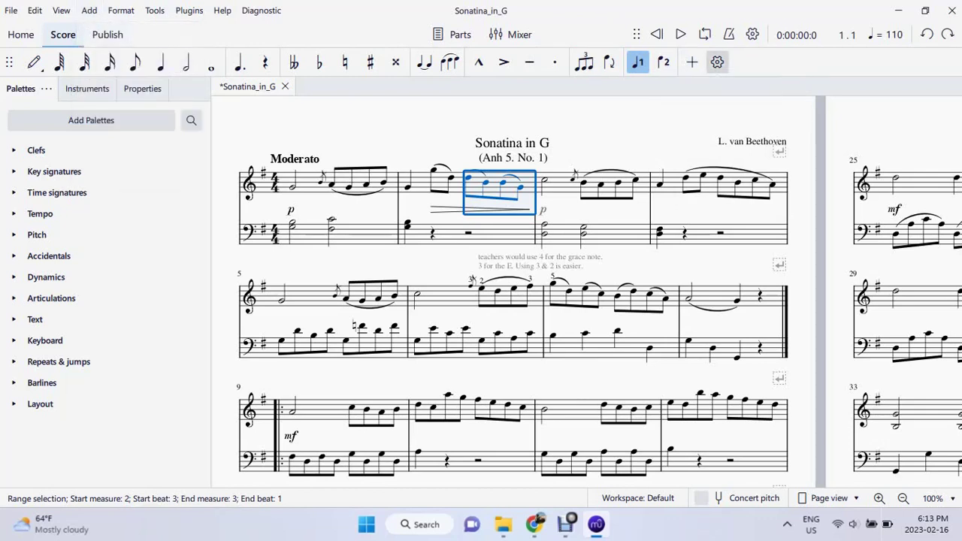
# - Customize the note input toolbar to show the 1024th, 512th, 256th and 128th note durations
pyautogui.click(717, 62)
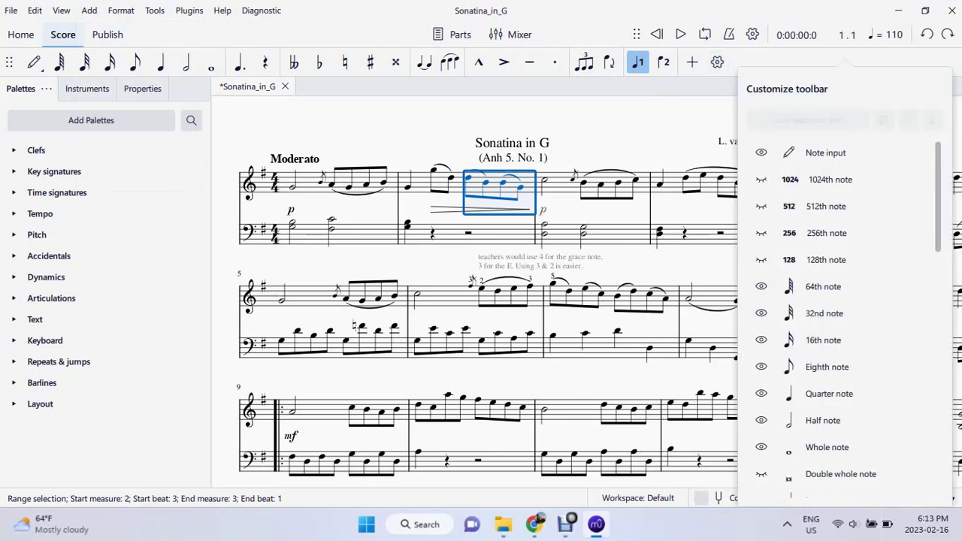
pyautogui.scroll(-5, 847, 322)
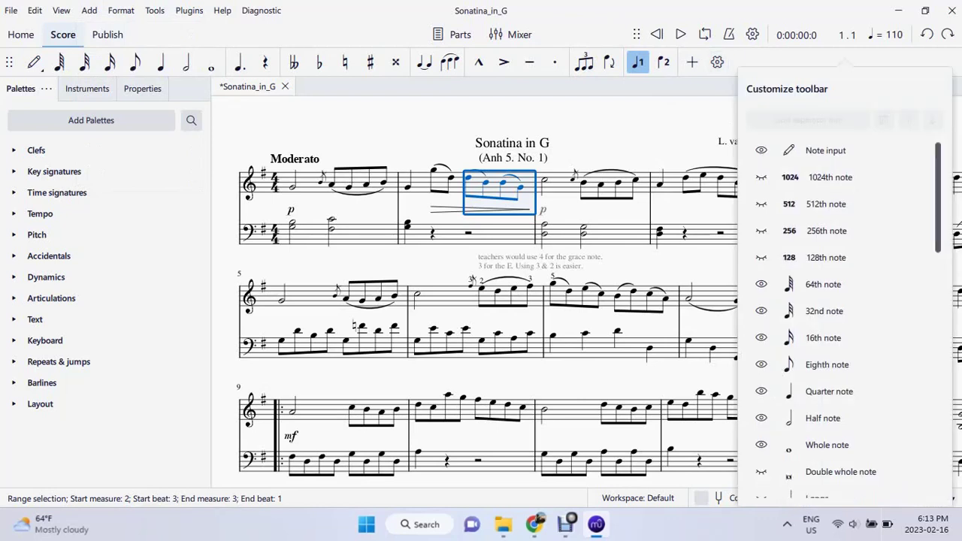
pyautogui.scroll(-8, 847, 321)
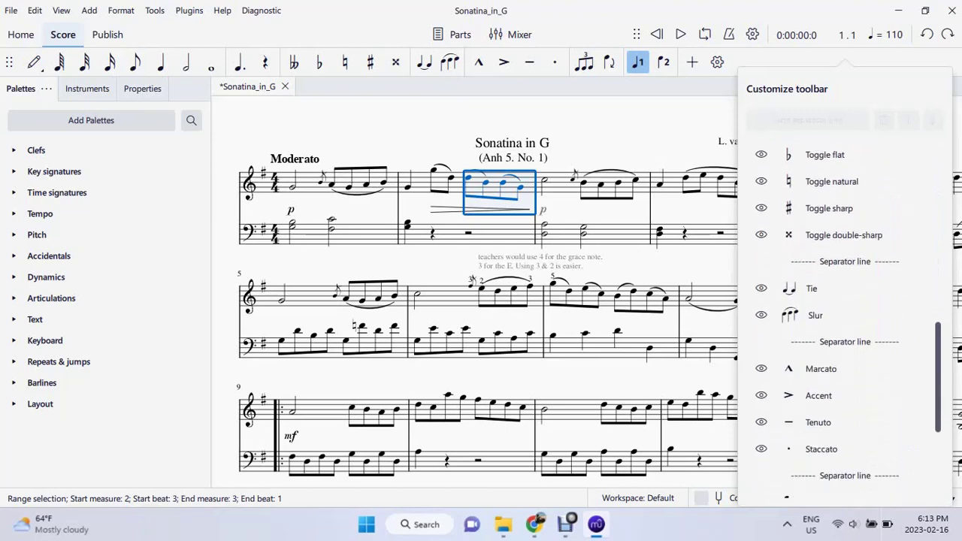
pyautogui.scroll(13, 848, 321)
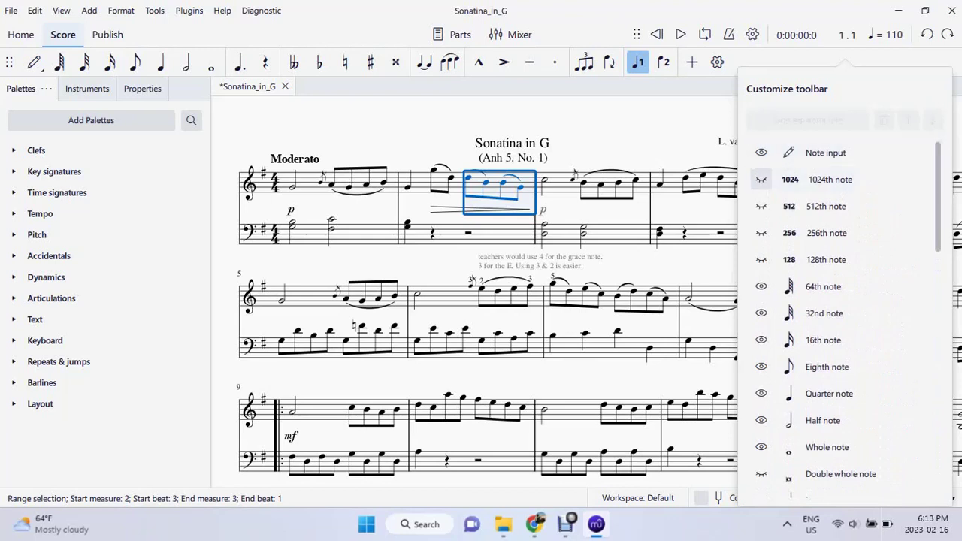
pyautogui.click(760, 179)
pyautogui.click(760, 206)
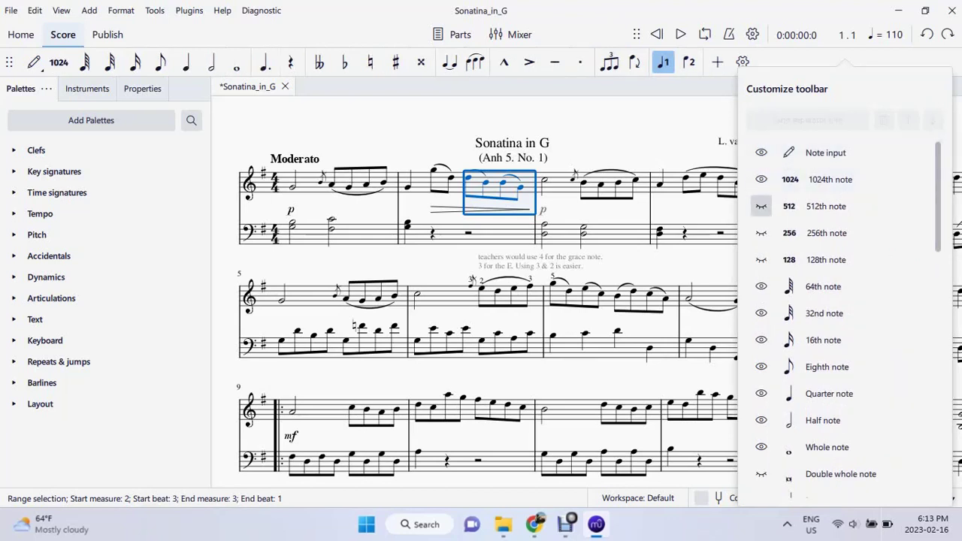
pyautogui.click(760, 233)
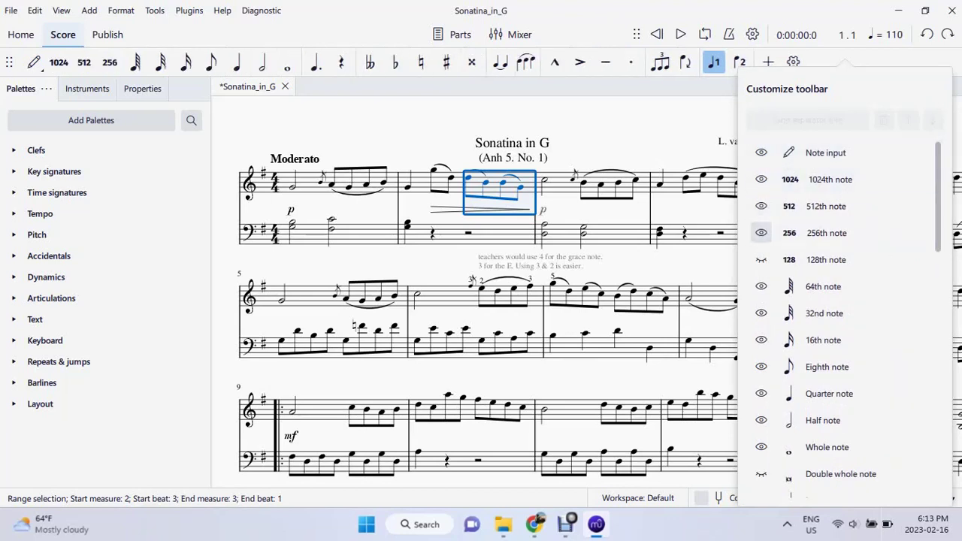
pyautogui.click(761, 259)
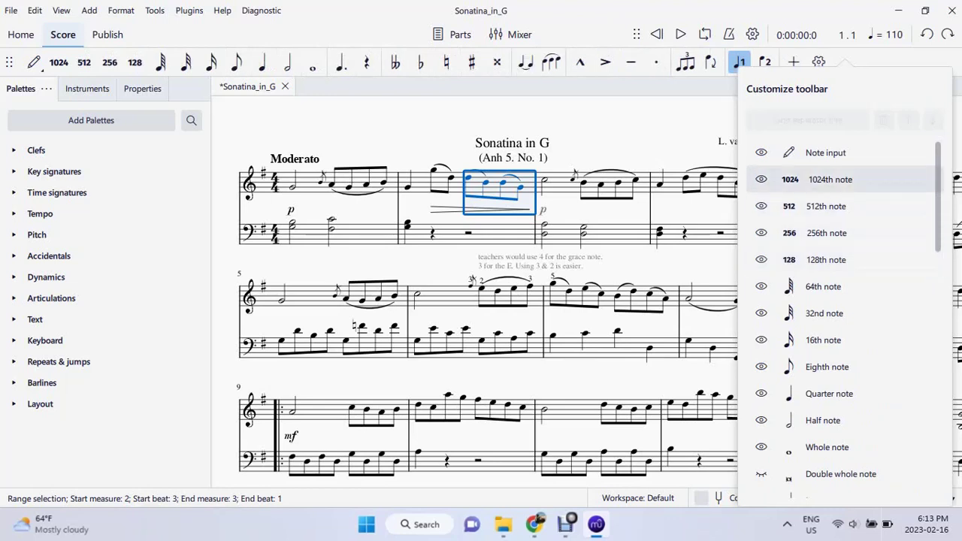
# - Try moving the 1024th through 64th notes four places down the toolbar order and return them to directly after Note input
pyautogui.click(830, 179)
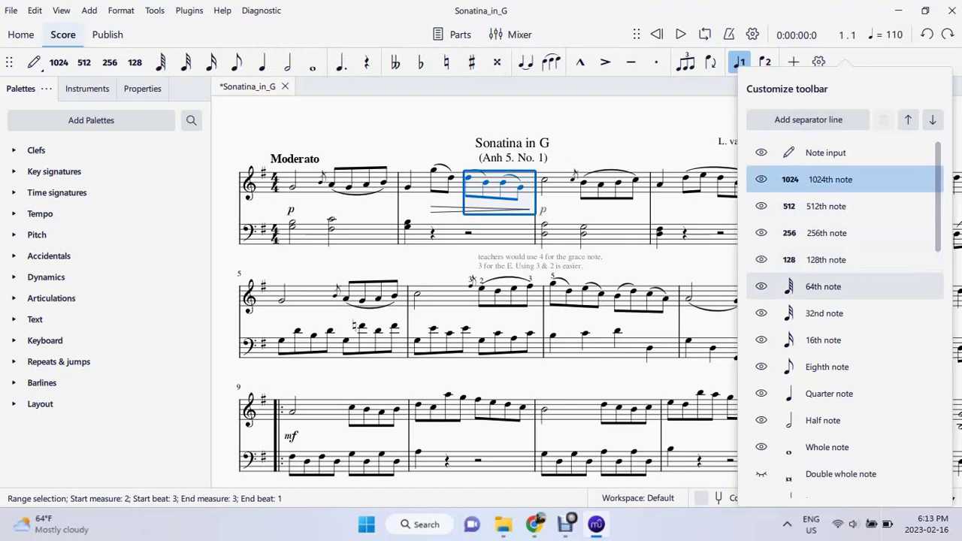
pyautogui.keyDown('shift'); pyautogui.click(826, 286); pyautogui.keyUp('shift')
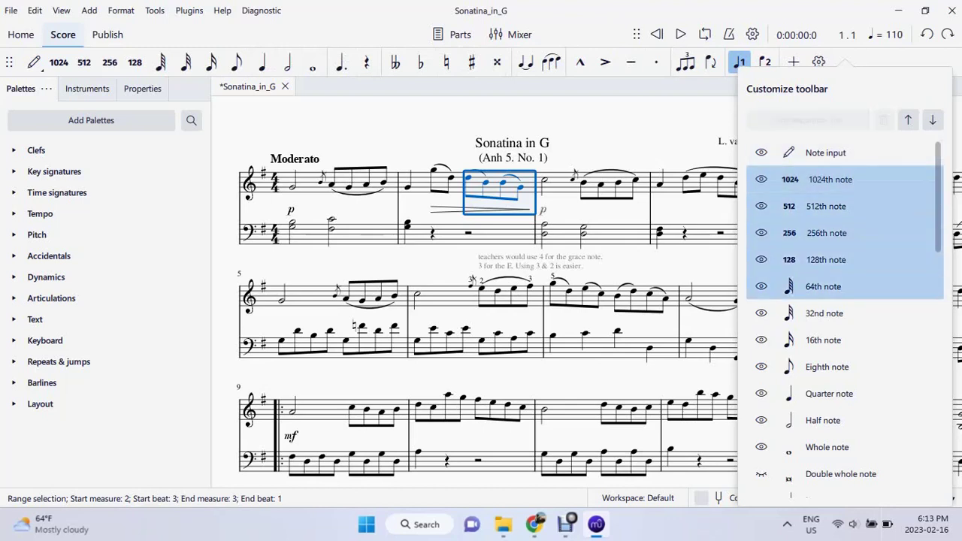
pyautogui.click(932, 120)
pyautogui.click(932, 119)
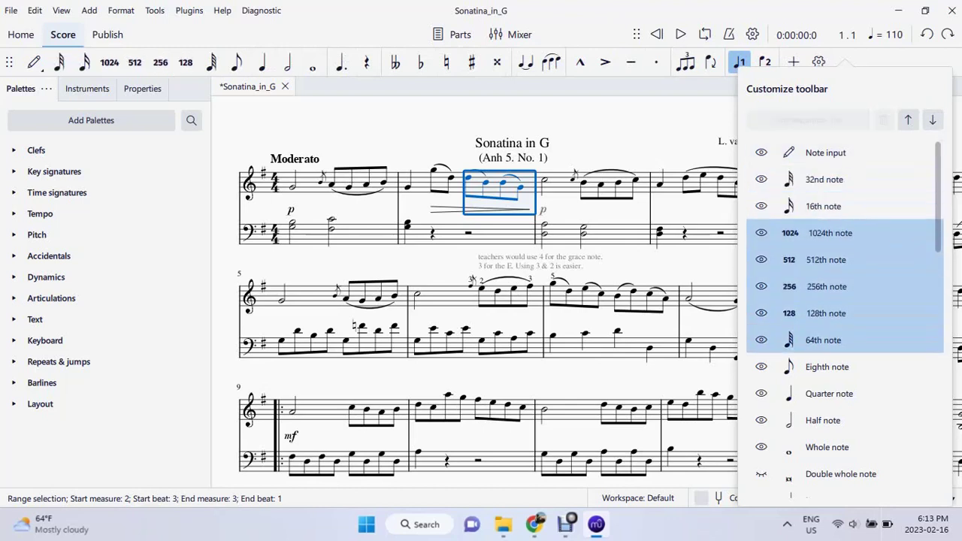
pyautogui.click(932, 119)
pyautogui.click(932, 119)
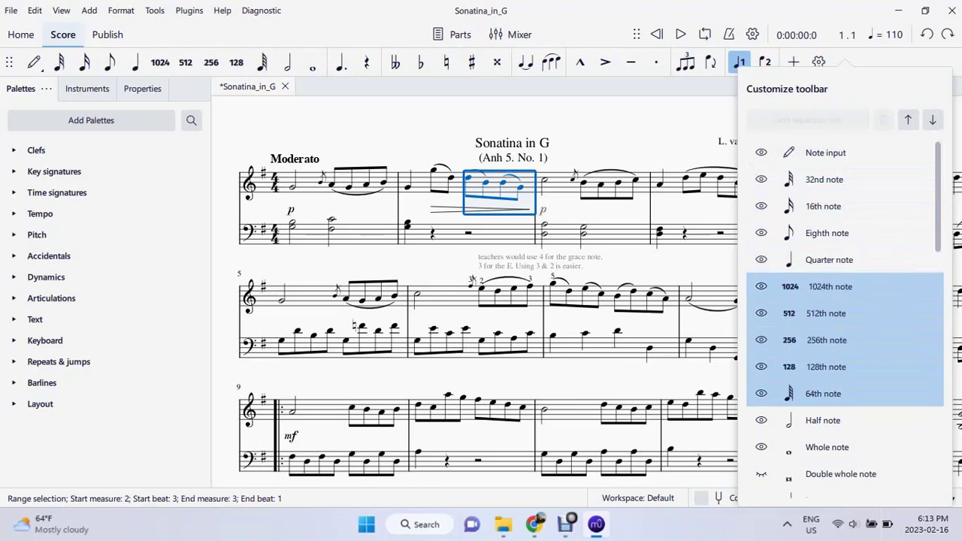
pyautogui.click(908, 119)
pyautogui.click(908, 120)
pyautogui.click(907, 119)
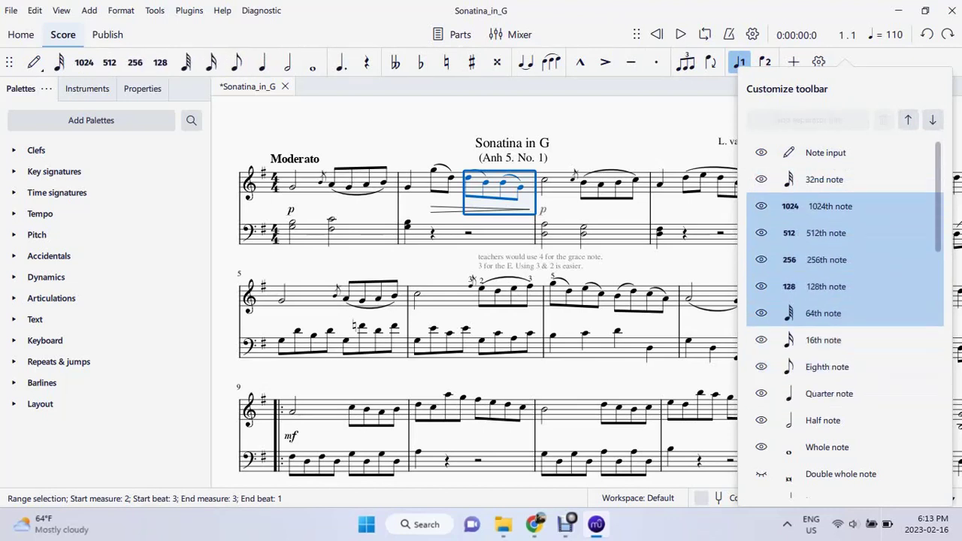
pyautogui.click(907, 120)
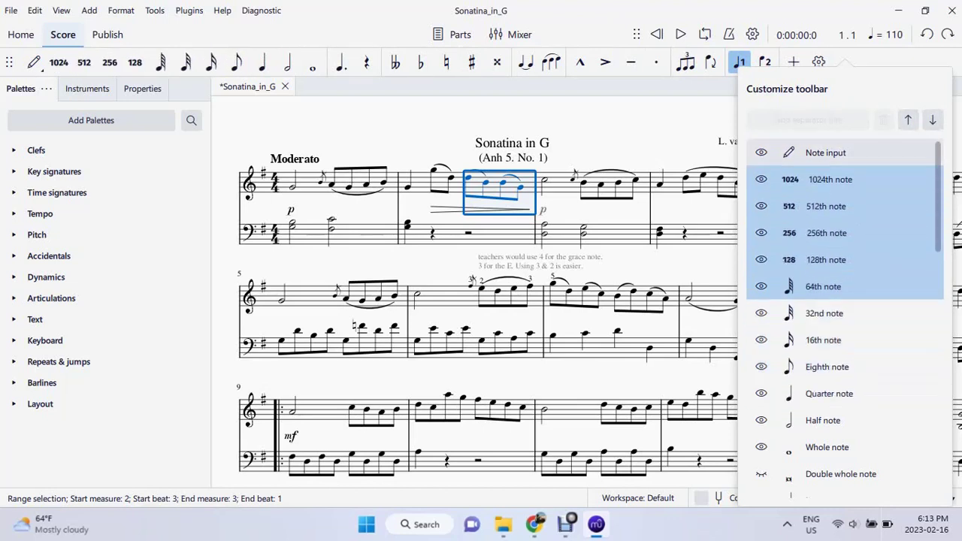
# - Try a separator line before the 1024th note in the toolbar order, delete it, and leave toolbar customization
pyautogui.click(871, 180)
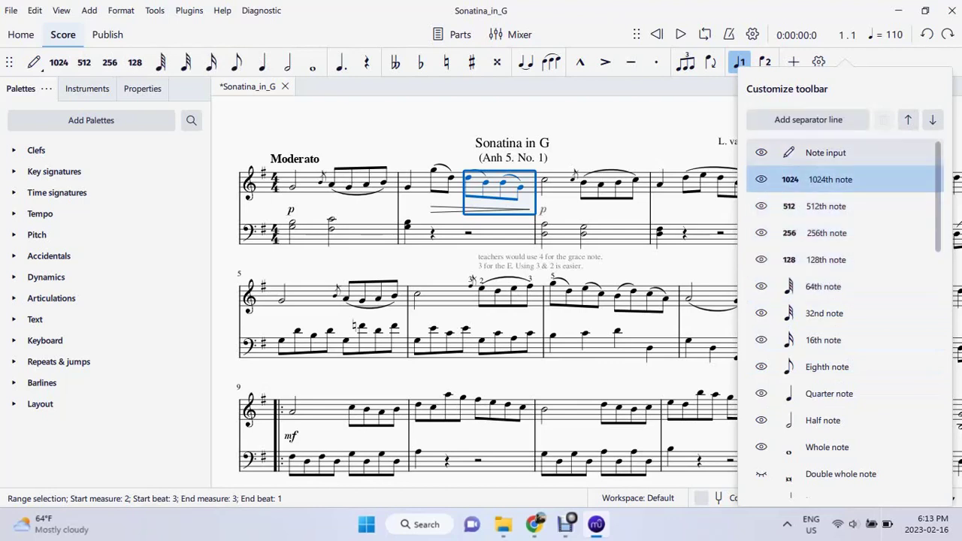
pyautogui.click(807, 119)
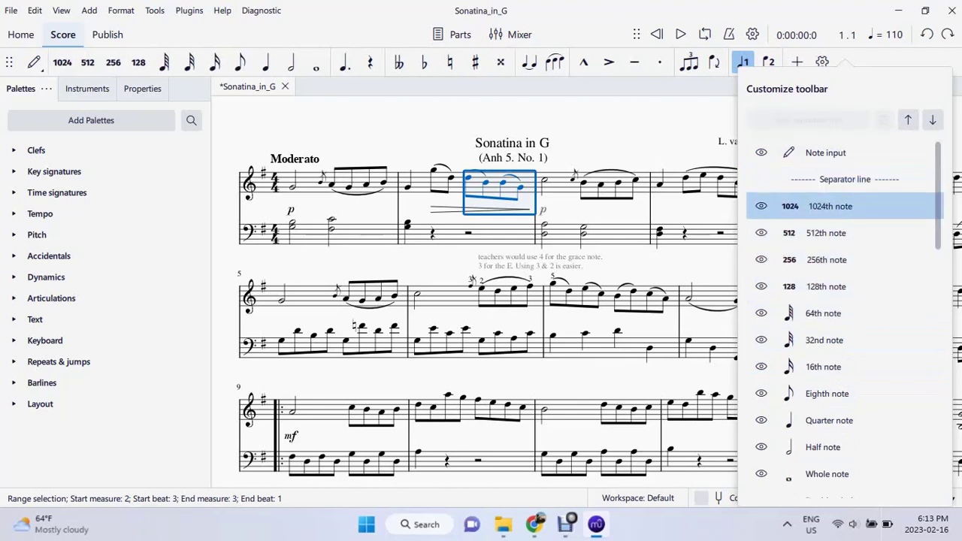
pyautogui.click(845, 180)
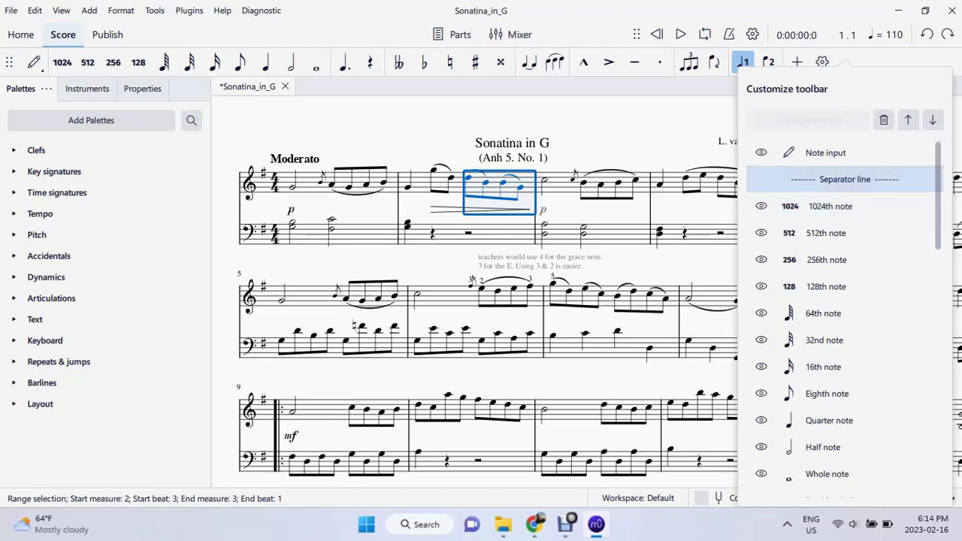
pyautogui.click(883, 119)
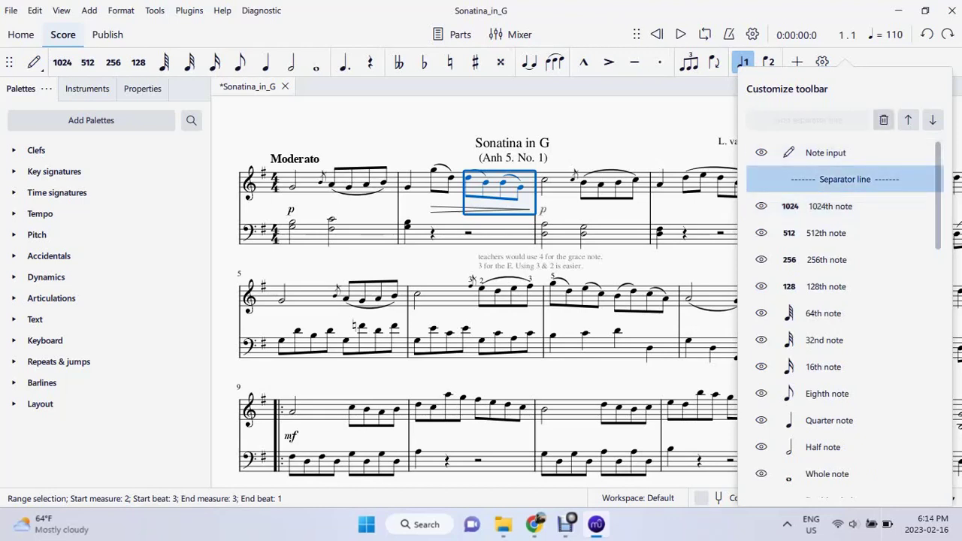
pyautogui.press('Escape')
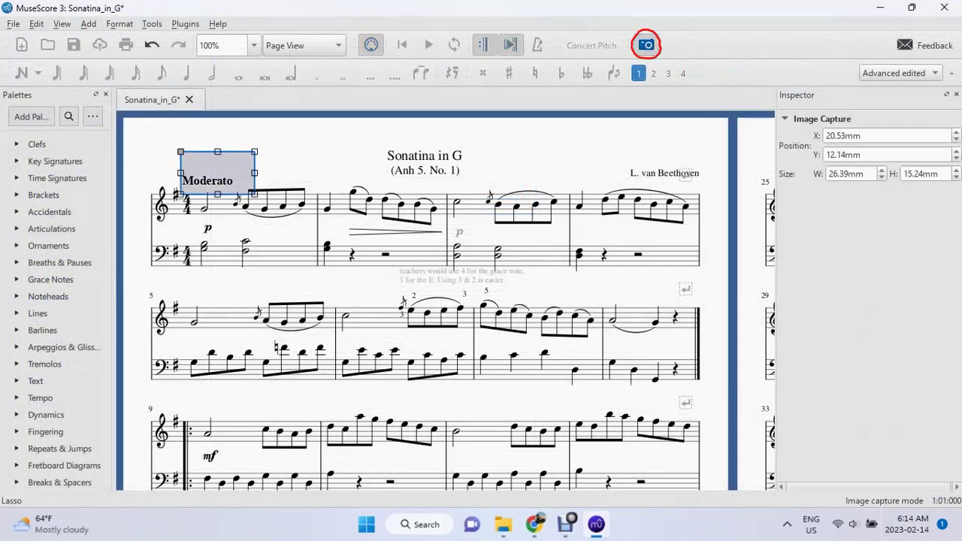
# - In MuseScore 3, set the image capture area around measures 2 and 3 on both staves and save it in print mode
pyautogui.moveTo(218, 172)
pyautogui.mouseDown()
pyautogui.moveTo(350, 201)
pyautogui.moveTo(571, 267)
pyautogui.moveTo(571, 275)
pyautogui.mouseUp()
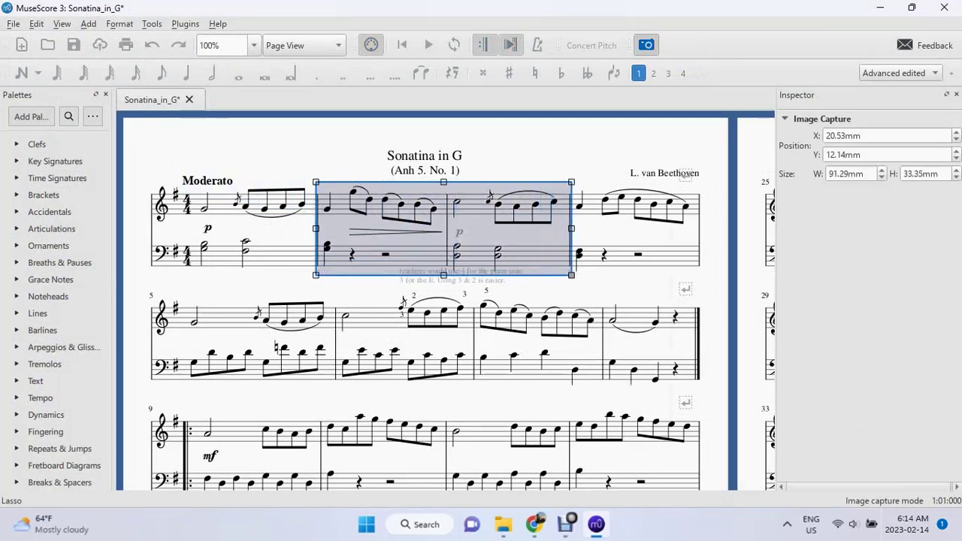
pyautogui.rightClick(472, 209)
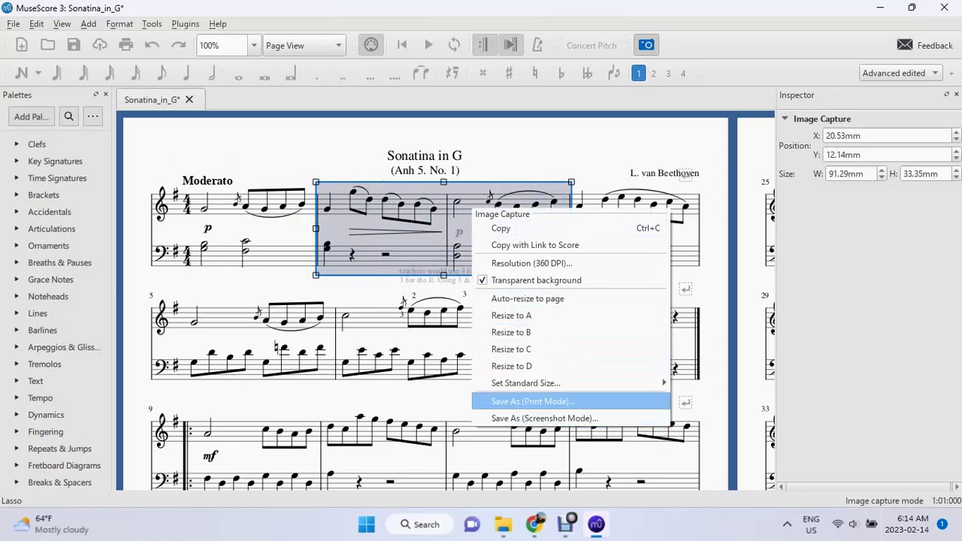
pyautogui.click(531, 401)
pyautogui.click(361, 330)
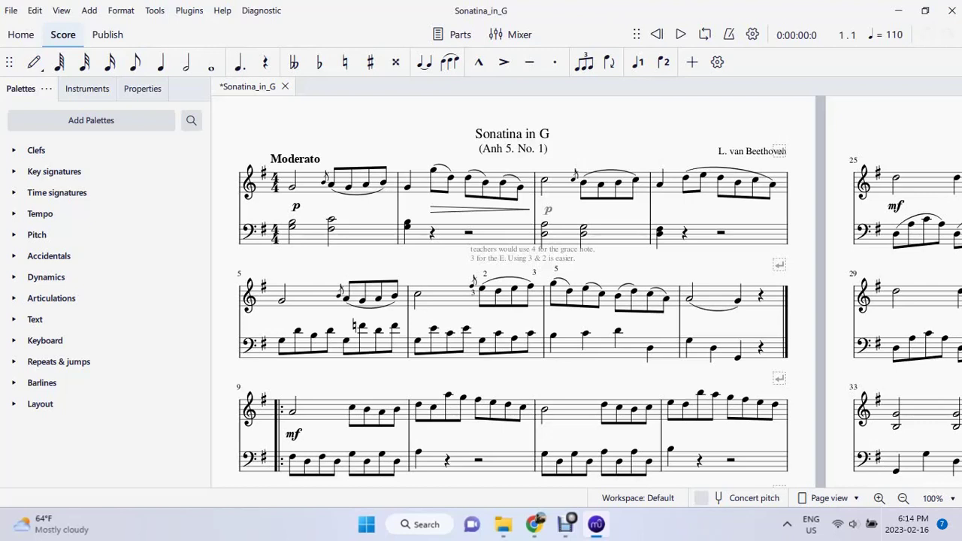
# - Create the workspace My new workspace, remembering UI preferences, palettes, UI arrangement and toolbar customizations, and make it the active workspace
pyautogui.click(637, 497)
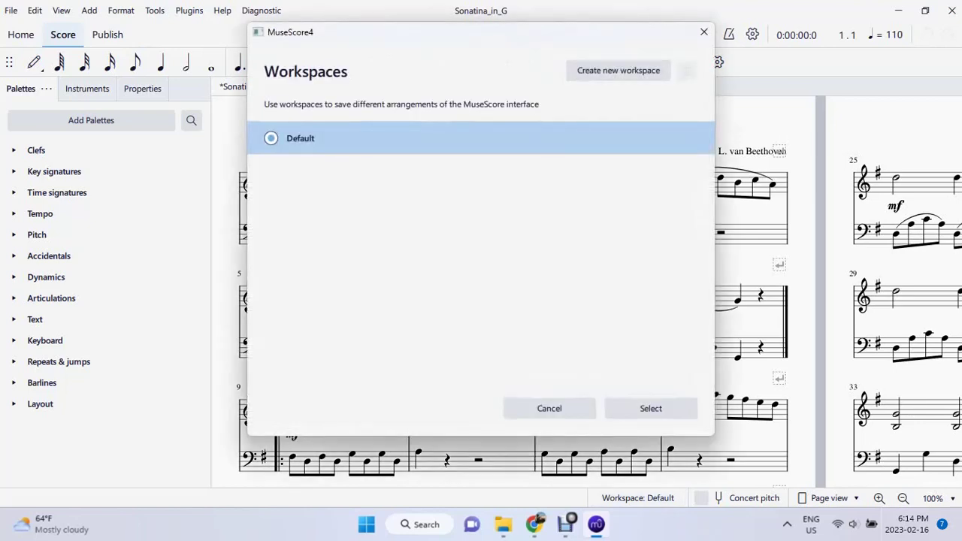
pyautogui.click(618, 70)
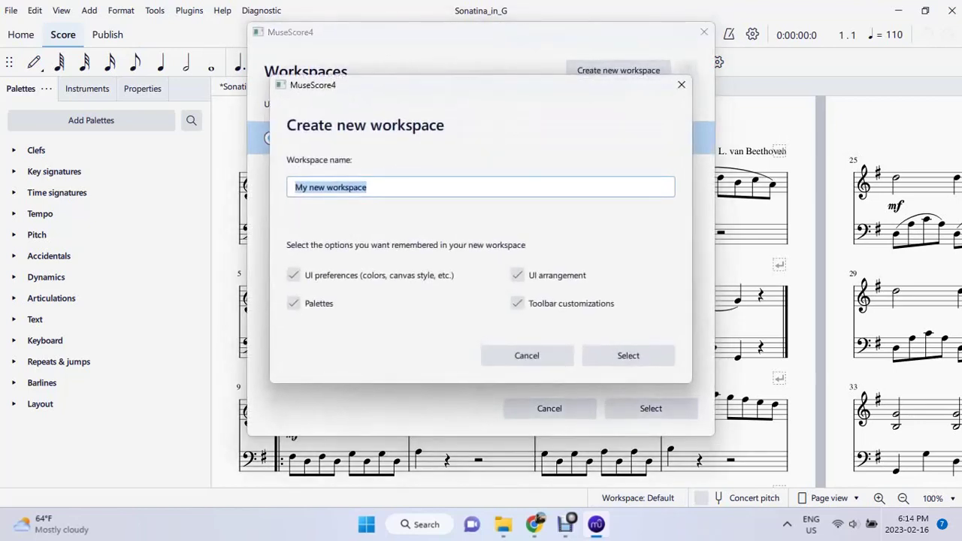
pyautogui.click(294, 275)
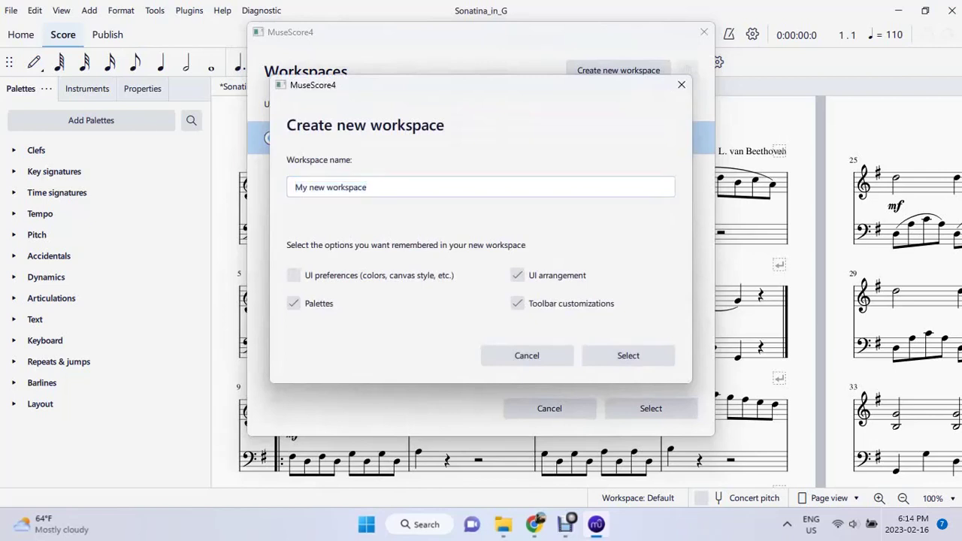
pyautogui.click(293, 303)
pyautogui.press('space')
pyautogui.click(294, 275)
pyautogui.press('Return')
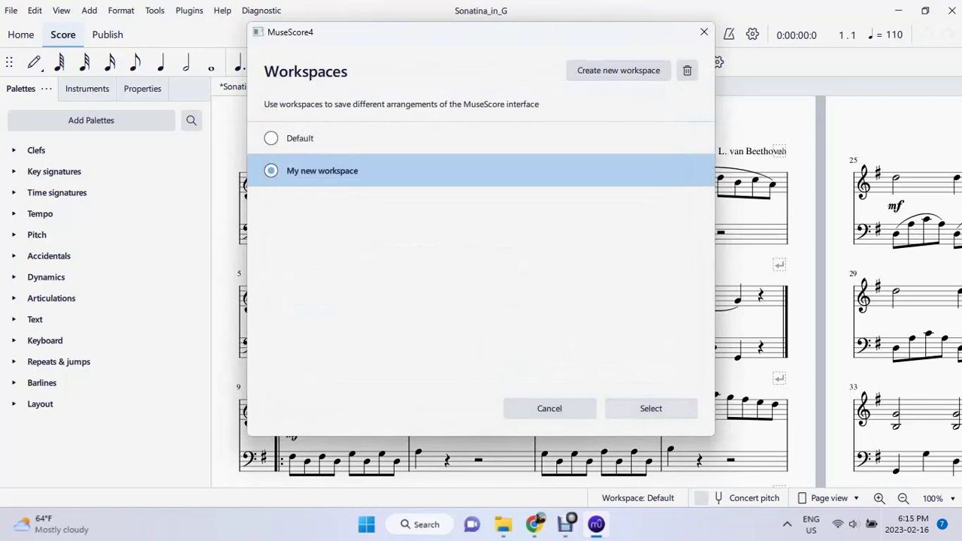
pyautogui.press('Return')
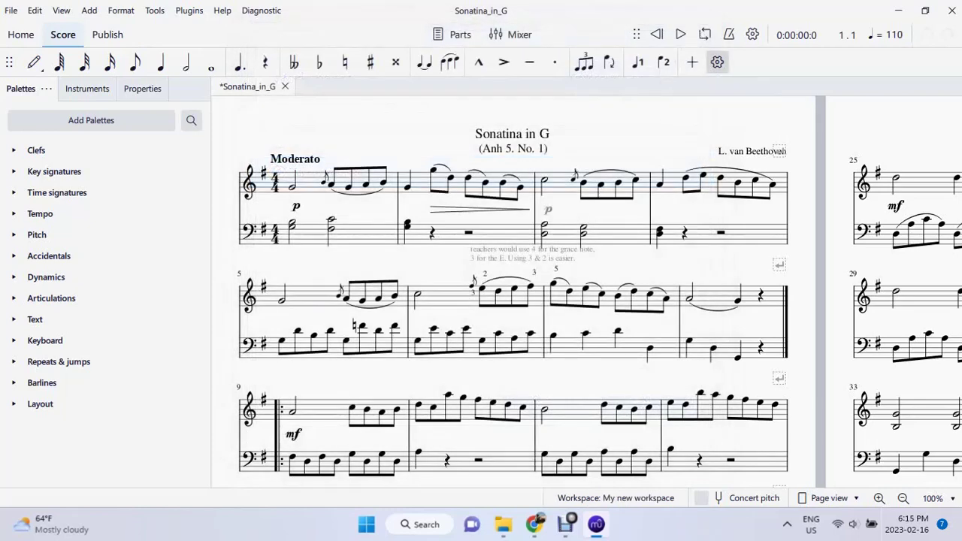
# - Hide the 64th note, 32nd note, double-flat, double-sharp, marcato and accent tools from the note input toolbar
pyautogui.click(716, 62)
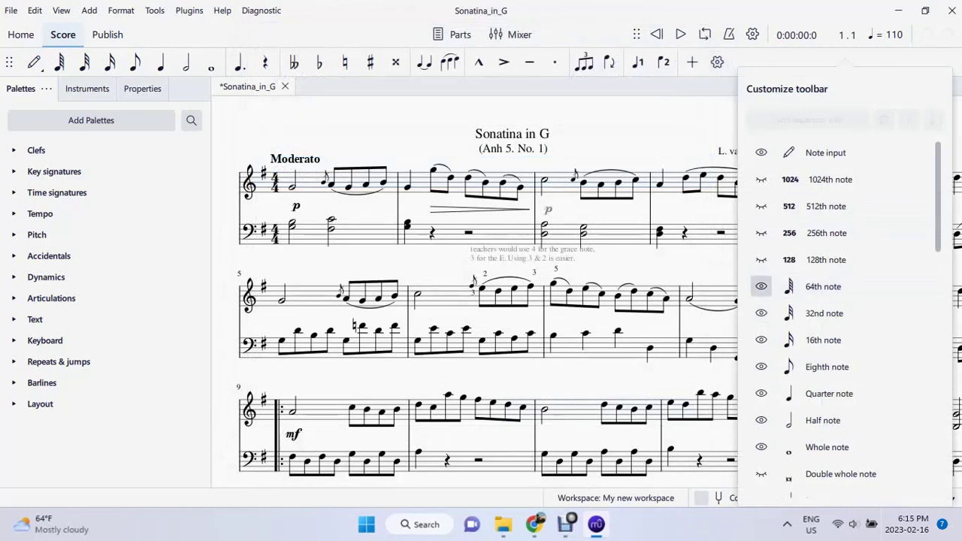
pyautogui.click(760, 287)
pyautogui.click(761, 313)
pyautogui.scroll(-8, 842, 315)
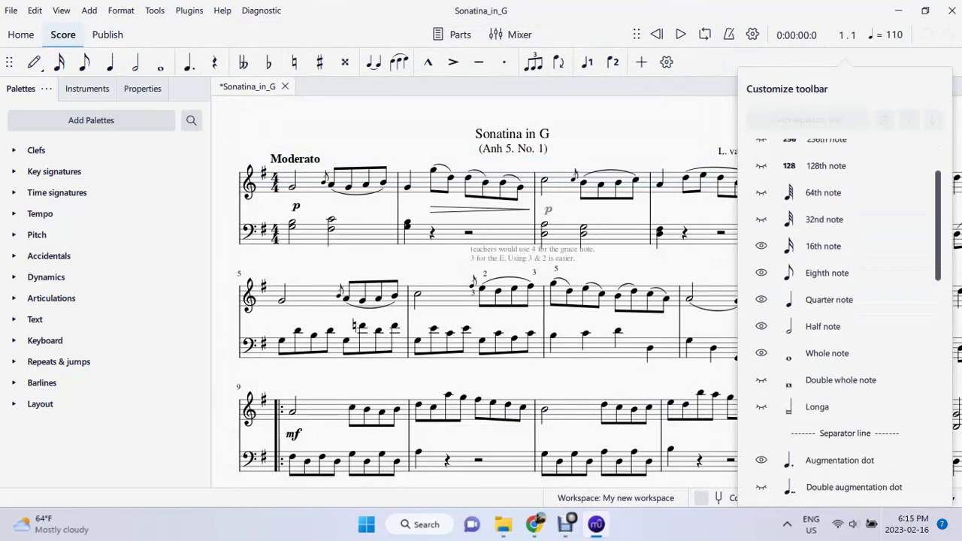
pyautogui.scroll(-2, 760, 316)
pyautogui.click(760, 302)
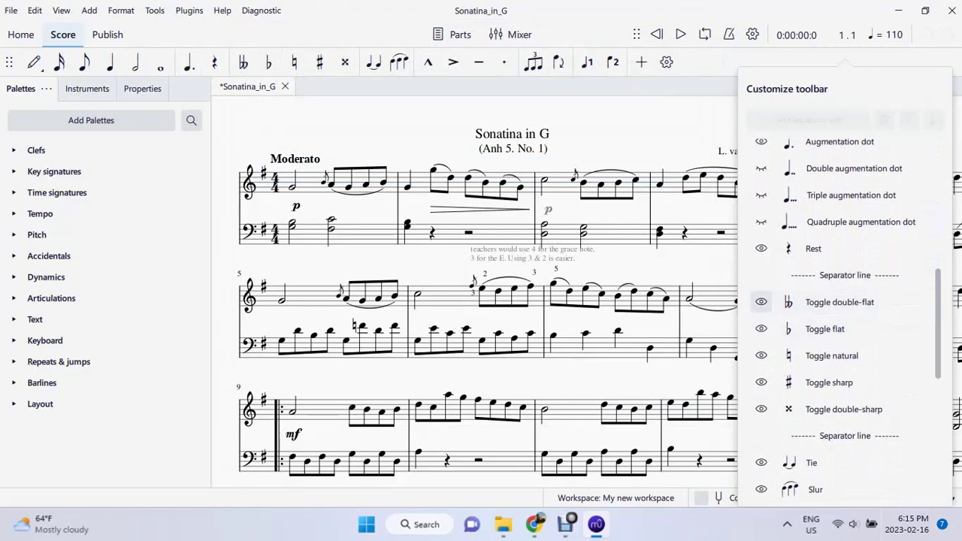
pyautogui.click(761, 408)
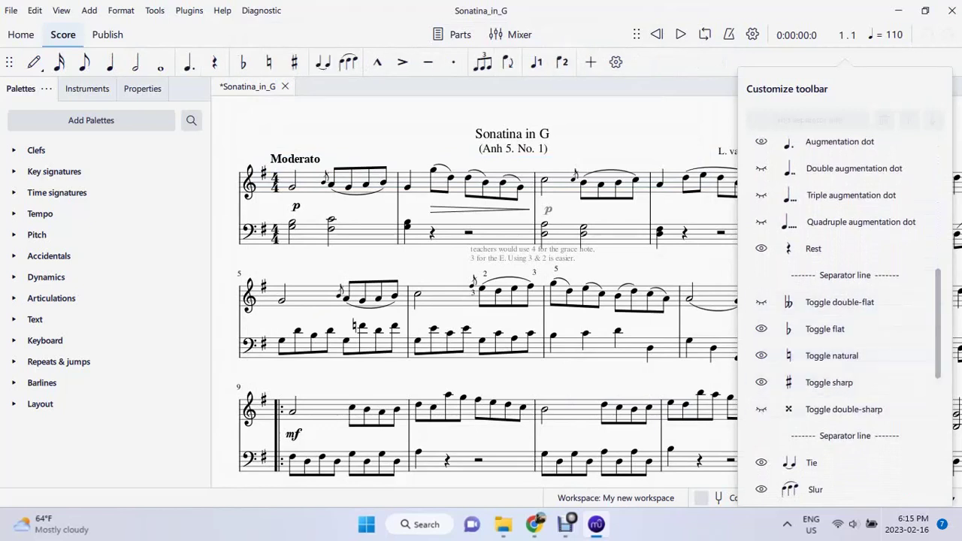
pyautogui.scroll(-7, 760, 409)
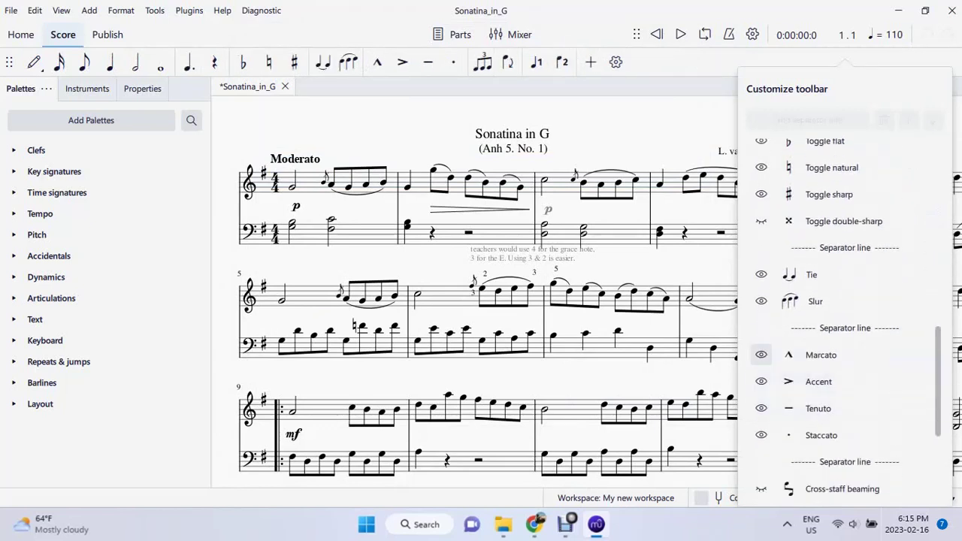
pyautogui.click(760, 355)
pyautogui.click(761, 380)
pyautogui.press('Escape')
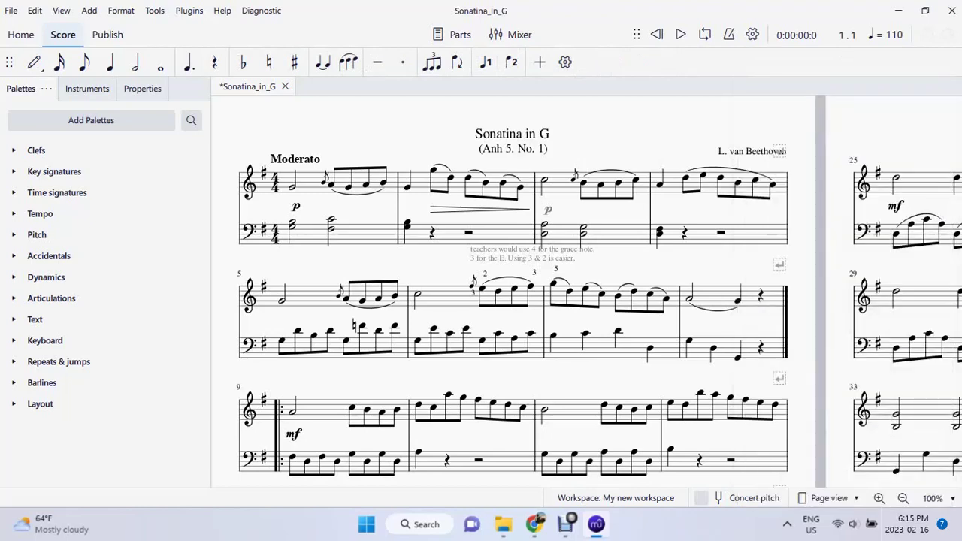
# - Switch to the Default workspace to compare toolbars and return to My new workspace
pyautogui.click(616, 498)
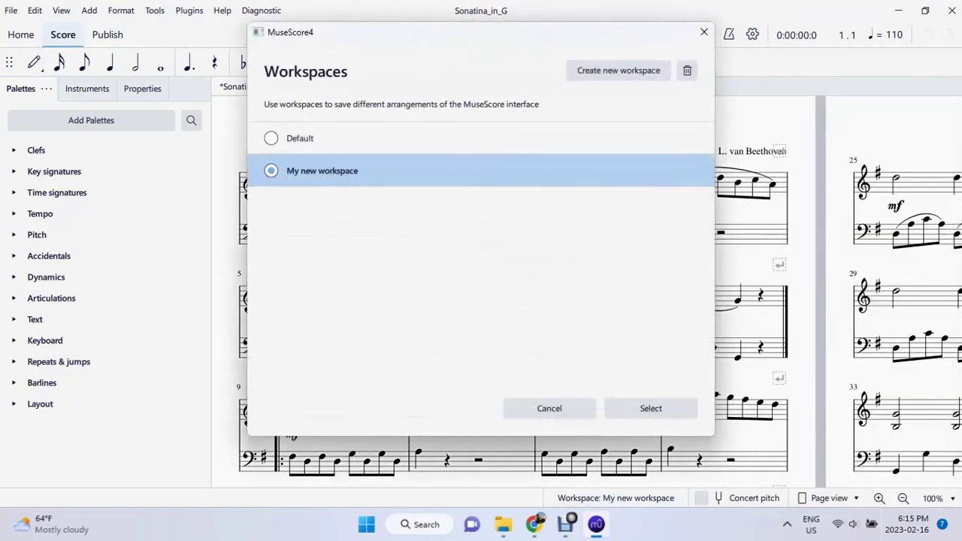
pyautogui.click(271, 138)
pyautogui.click(651, 408)
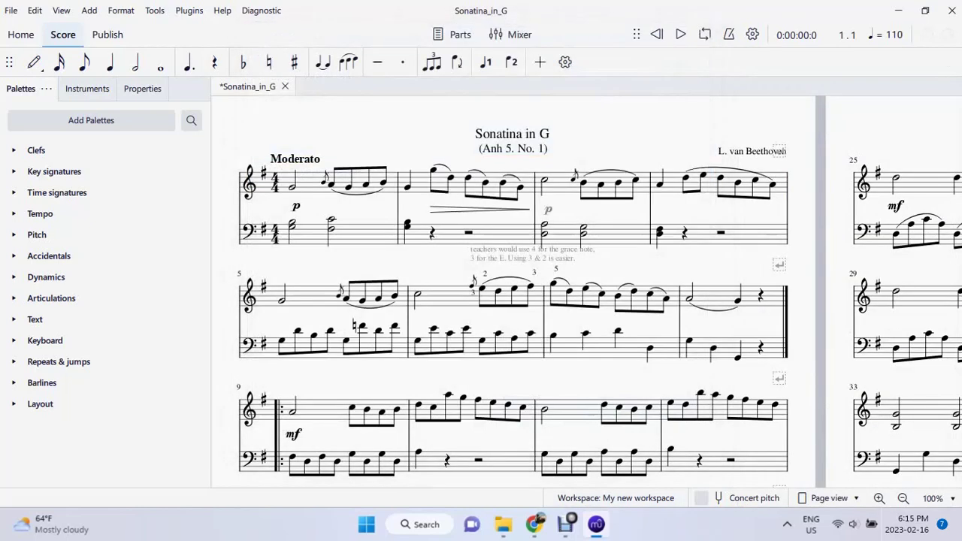
pyautogui.click(638, 497)
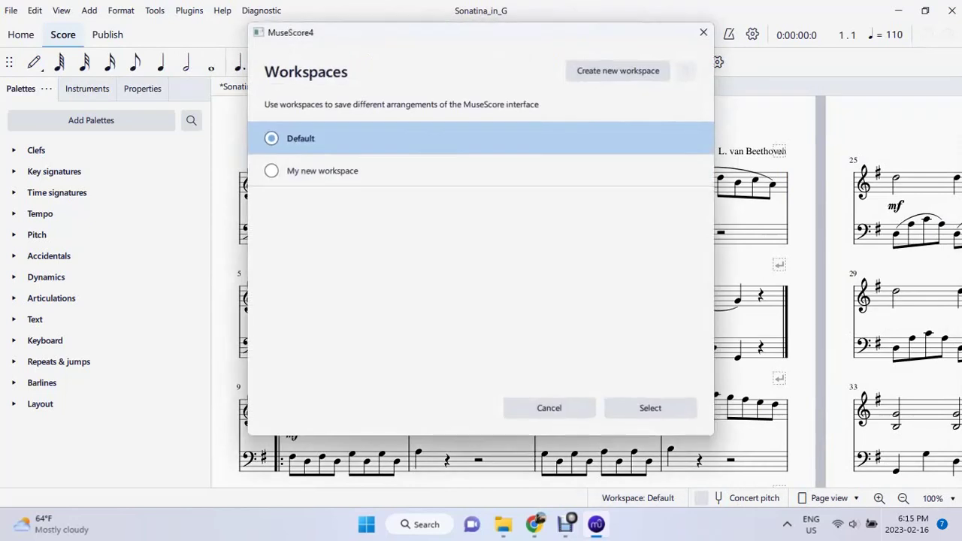
pyautogui.click(271, 171)
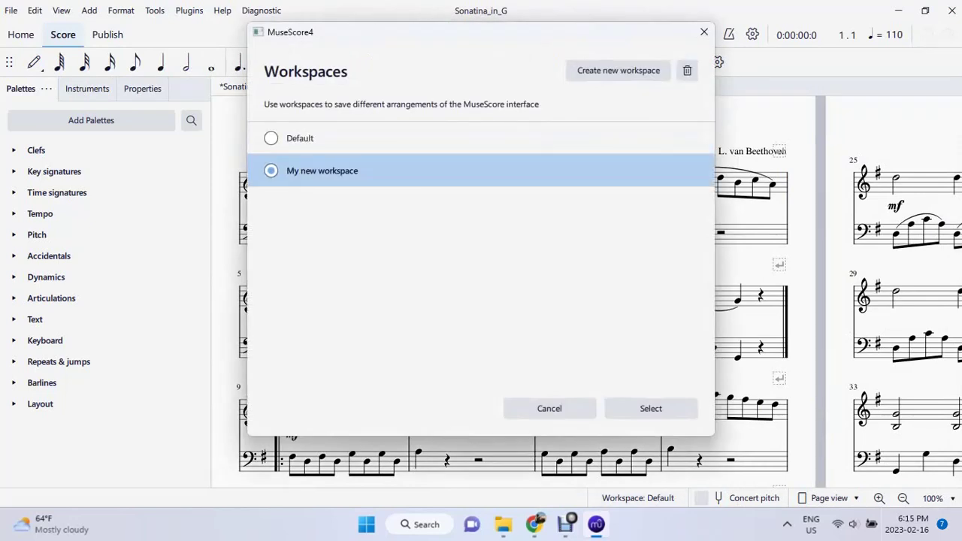
pyautogui.click(651, 408)
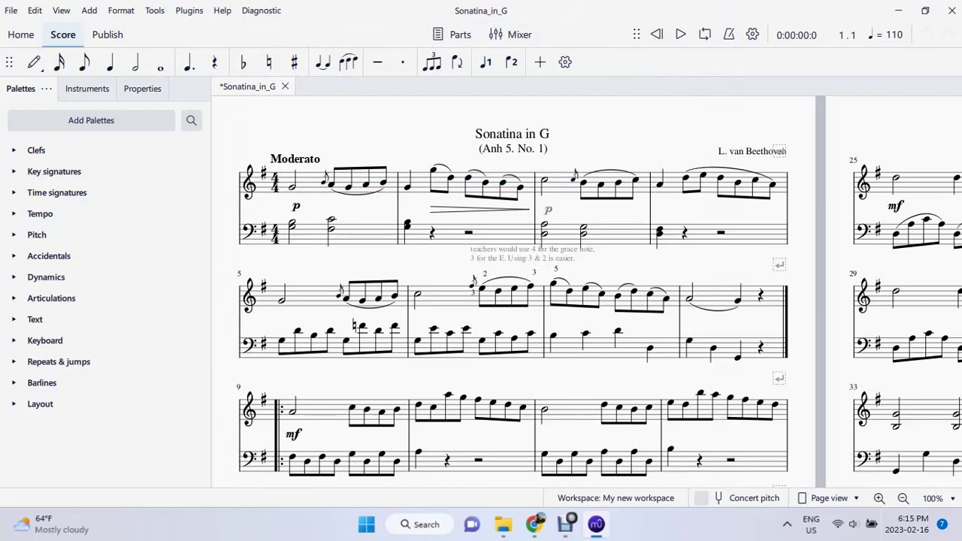
# - Try concert pitch on and off in Sonatina_in_G, and check how ode-to-joy-sample and Sonatina_in_G look in MuseScore 3
pyautogui.click(738, 499)
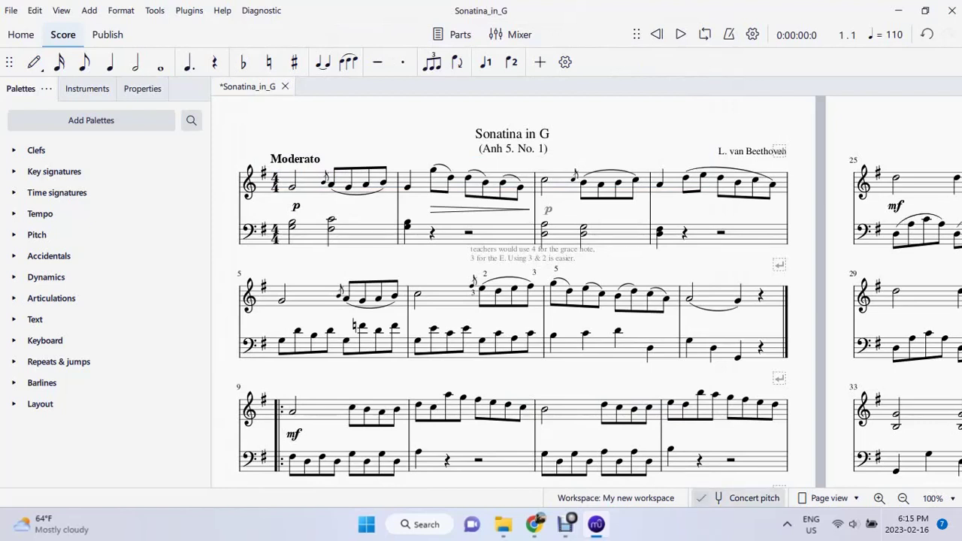
pyautogui.click(700, 498)
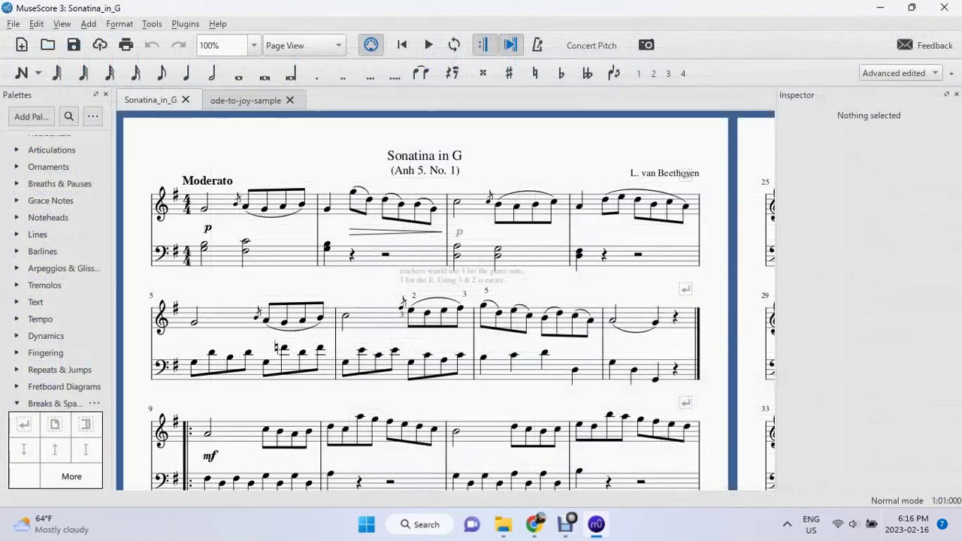
pyautogui.click(246, 103)
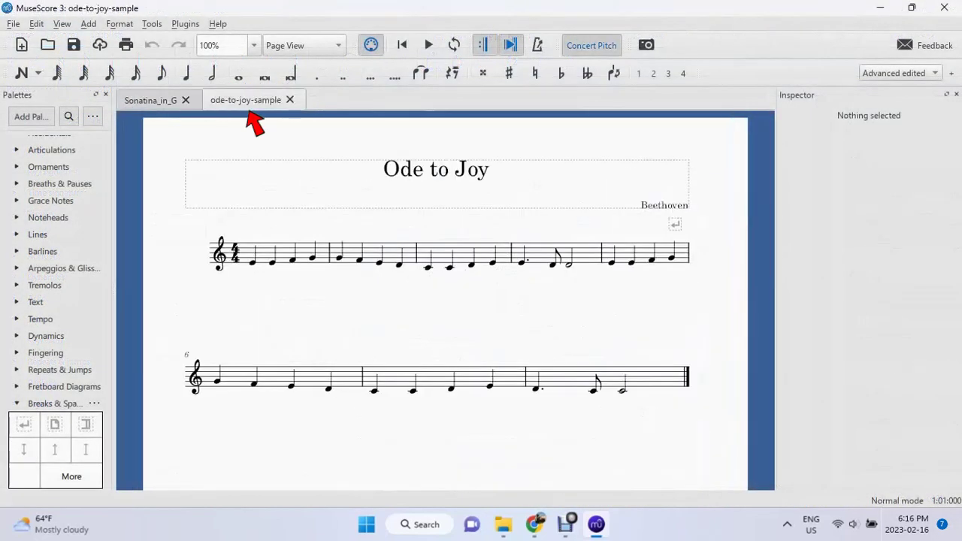
pyautogui.click(156, 110)
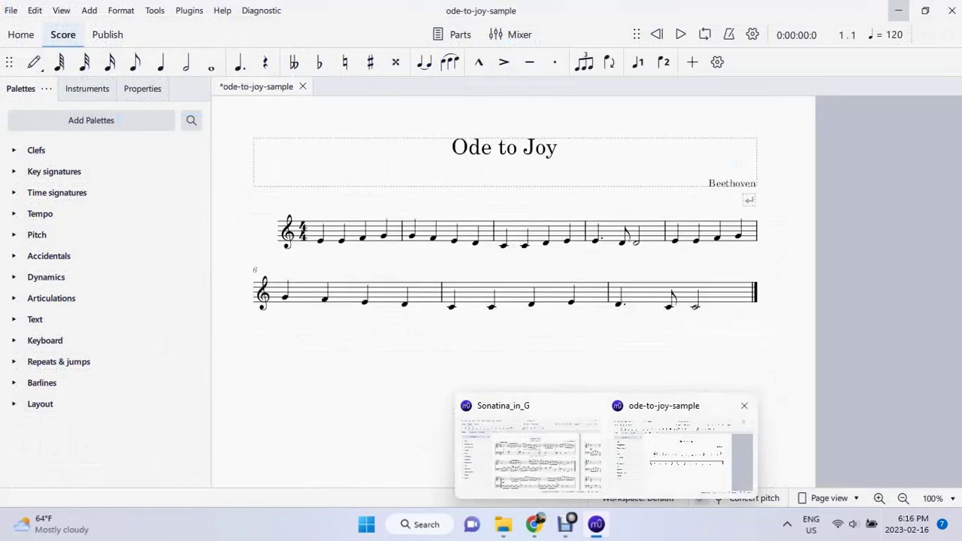
# - In MuseScore 4, play ode-to-joy-sample while turning concert pitch off and on again, and stop playback
pyautogui.click(682, 455)
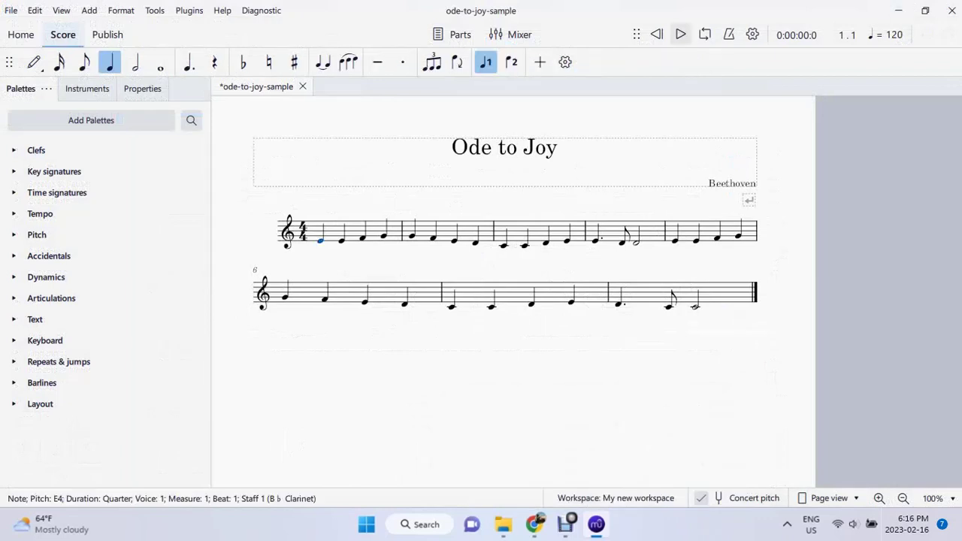
pyautogui.click(680, 35)
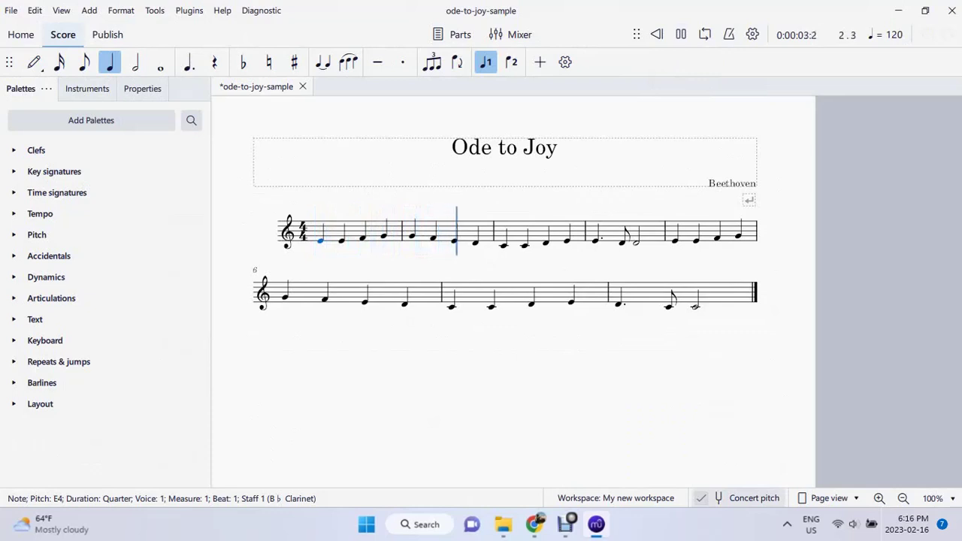
pyautogui.click(747, 497)
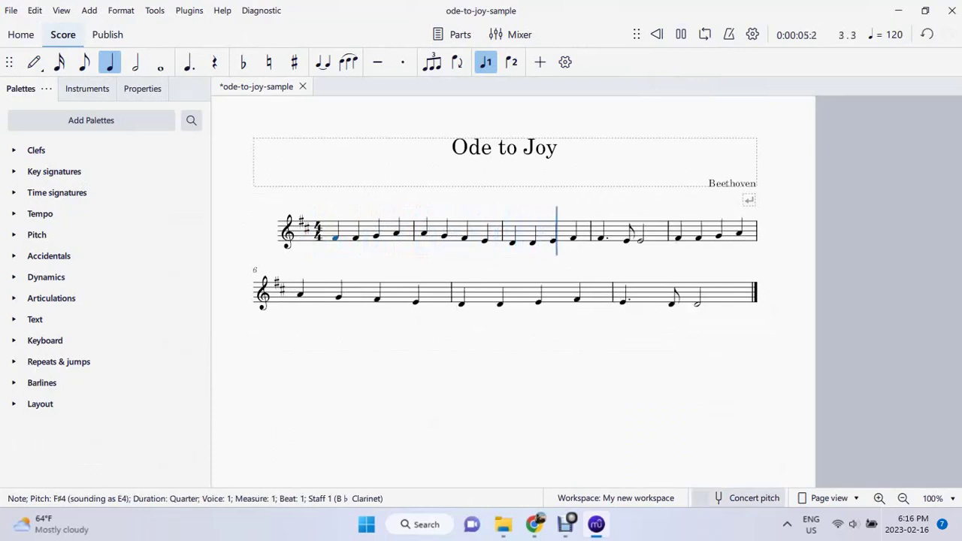
pyautogui.click(748, 498)
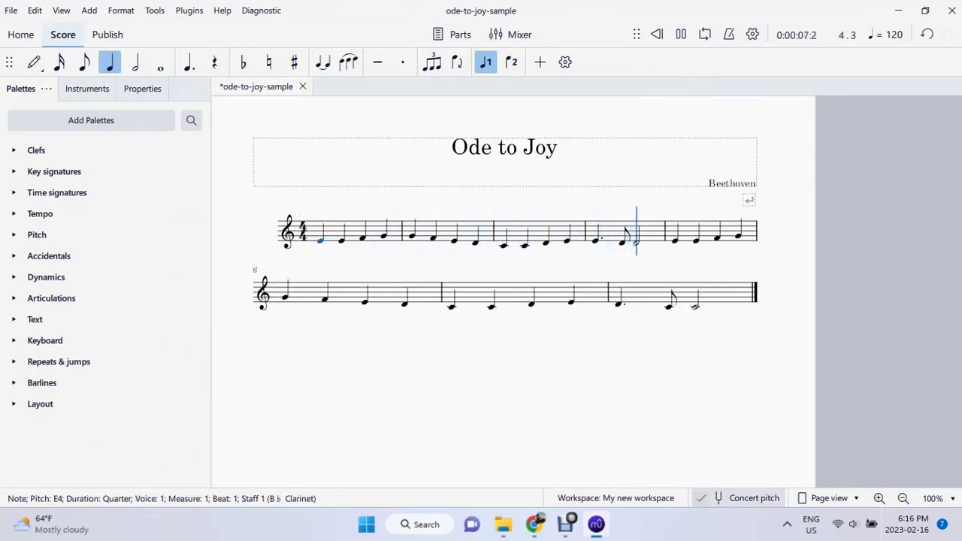
pyautogui.press('space')
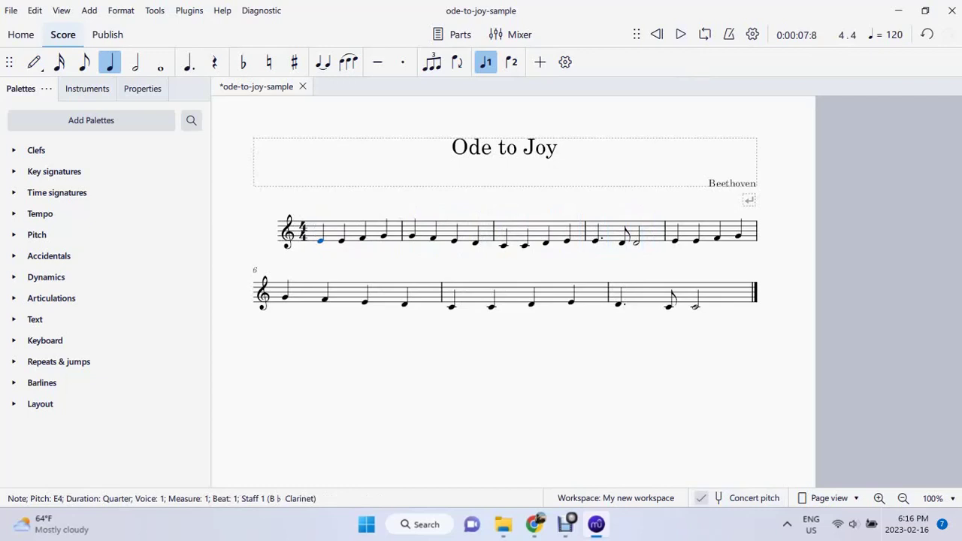
# - Return to Sonatina_in_G, show it in horizontal continuous view, and change it to vertical continuous view
pyautogui.moveTo(595, 523)
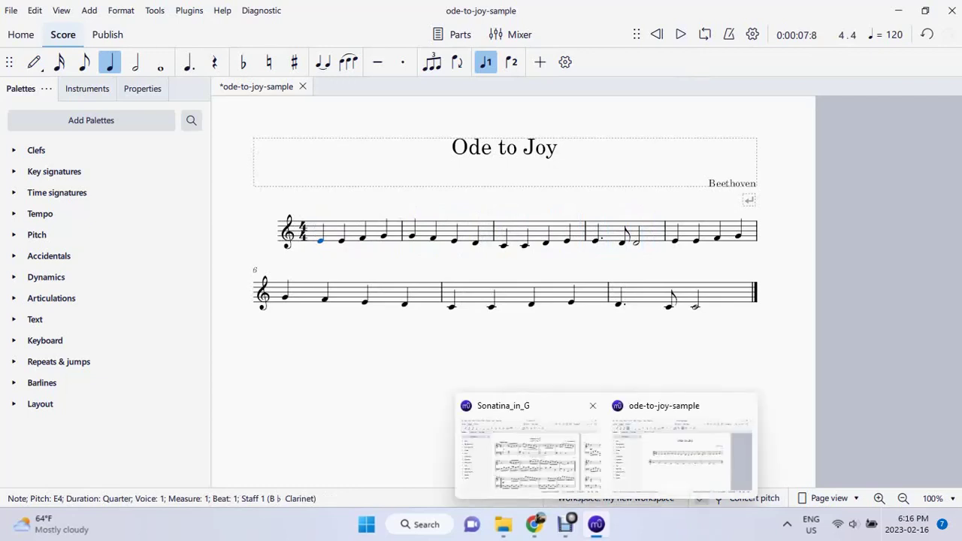
pyautogui.click(529, 450)
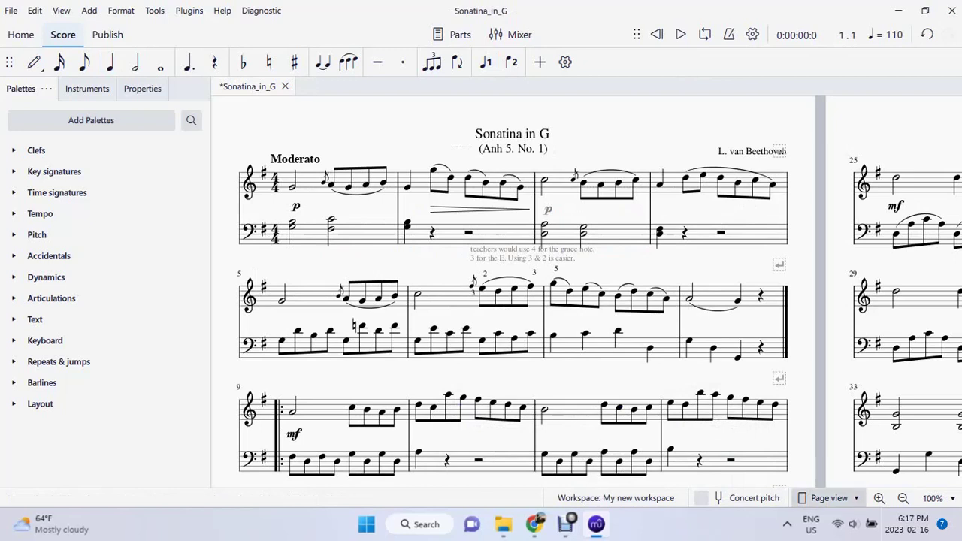
pyautogui.click(829, 497)
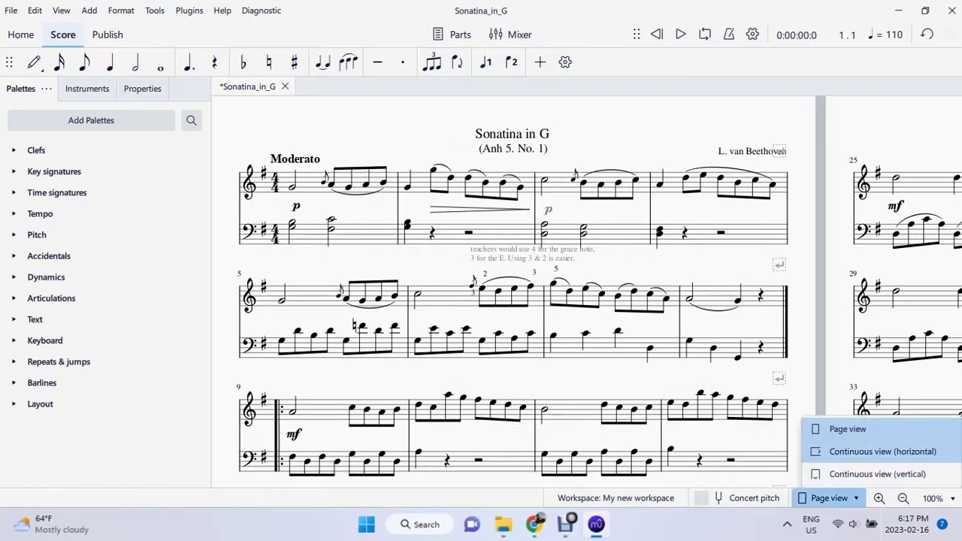
pyautogui.click(882, 451)
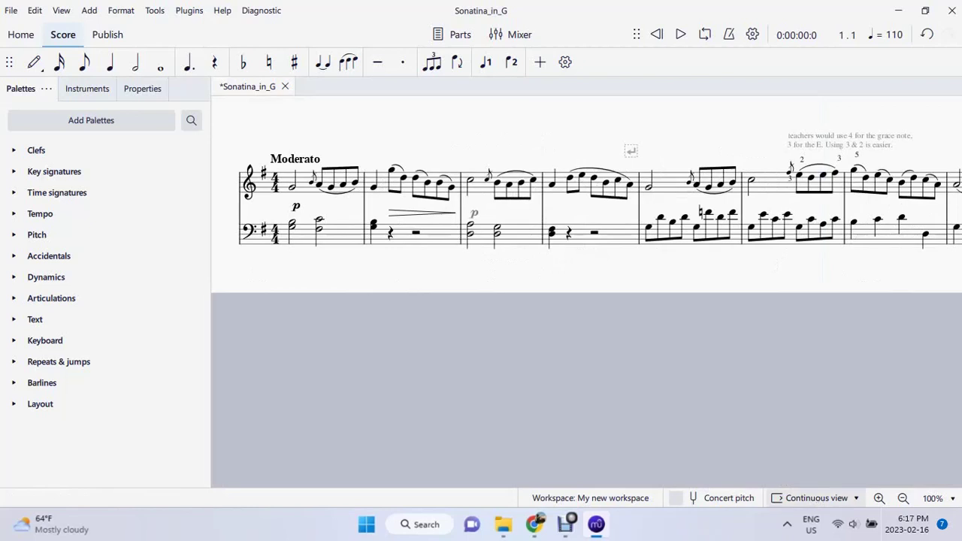
pyautogui.click(816, 497)
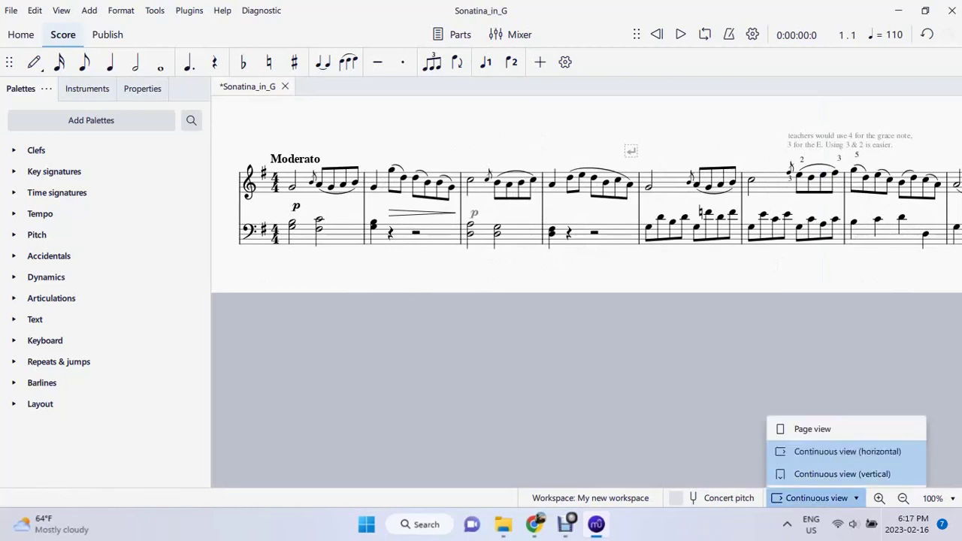
pyautogui.click(842, 474)
pyautogui.scroll(-5, 586, 291)
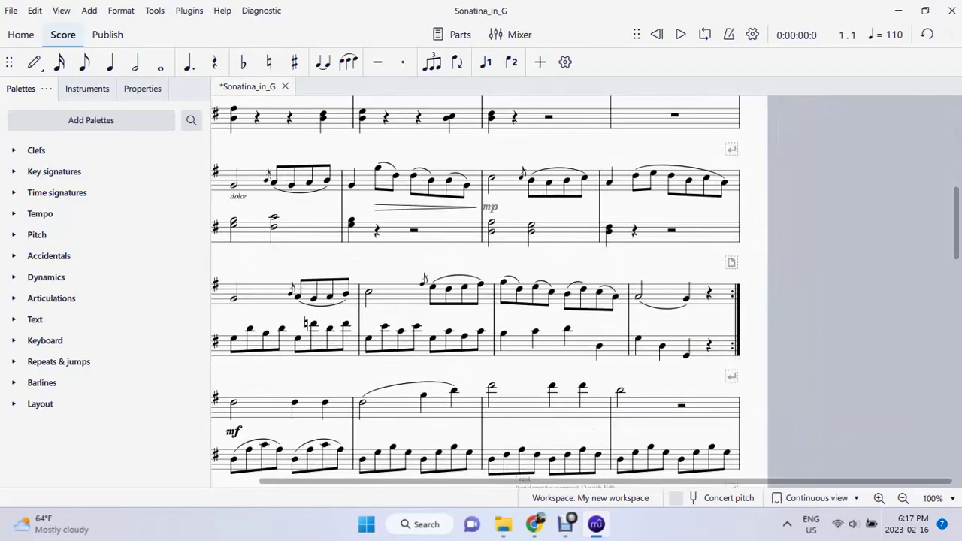
pyautogui.scroll(2, 586, 292)
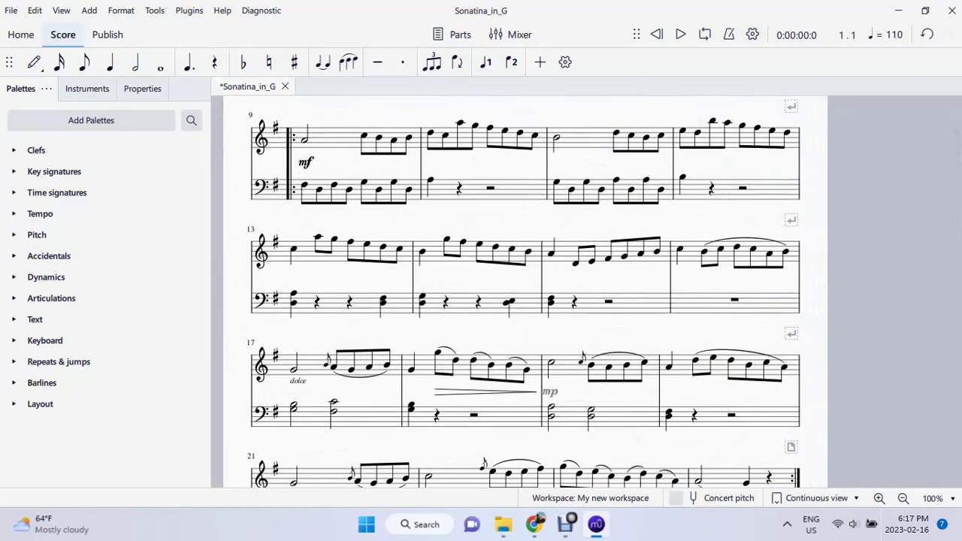
pyautogui.scroll(3, 586, 292)
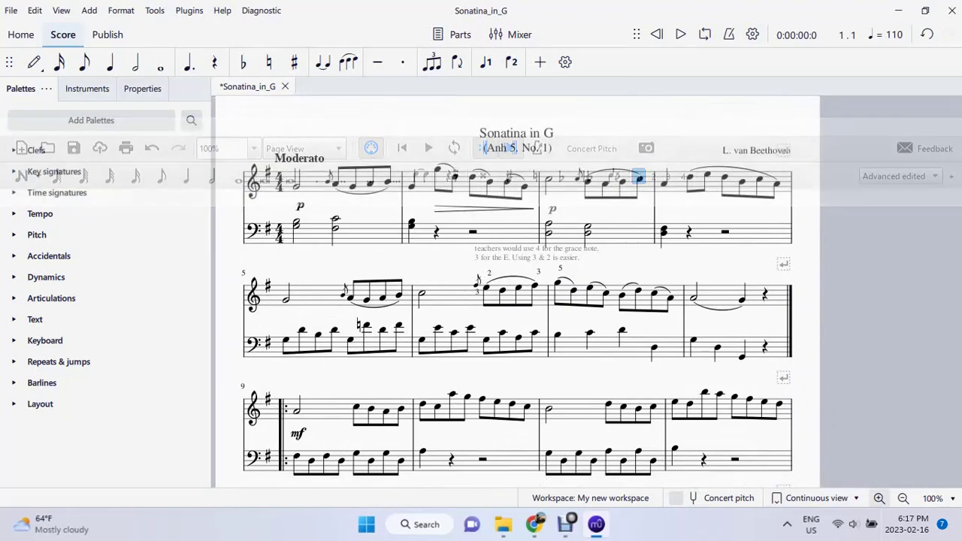
# - Zoom the score in to 200% and back out to 150%
pyautogui.click(878, 498)
pyautogui.click(878, 498)
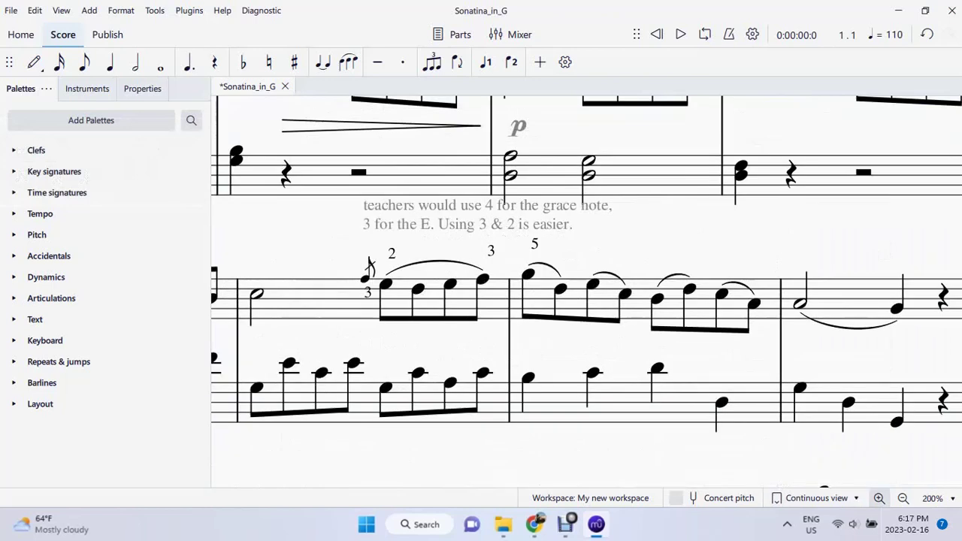
pyautogui.click(902, 497)
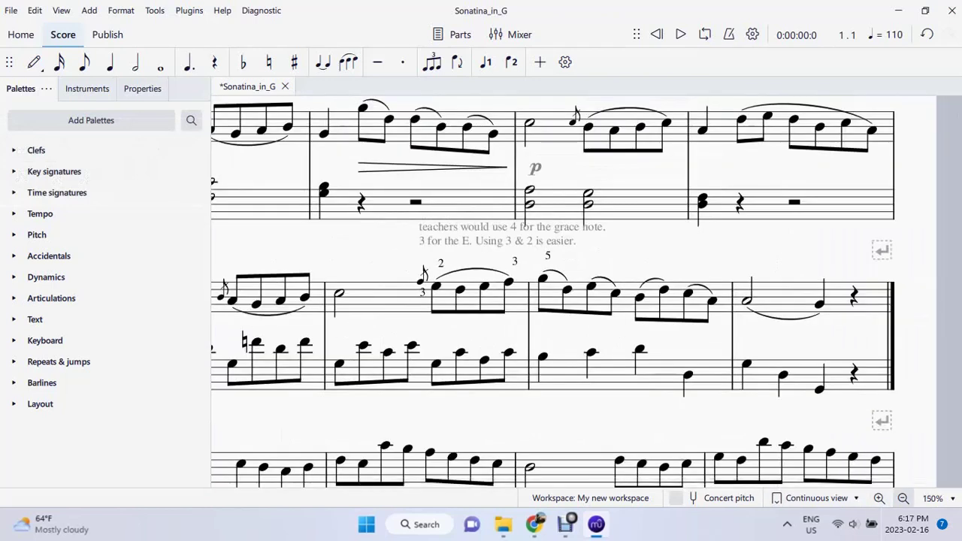
# - Zoom the score out to 100%, try the 400% zoom preset, and return to the 100% preset
pyautogui.click(902, 497)
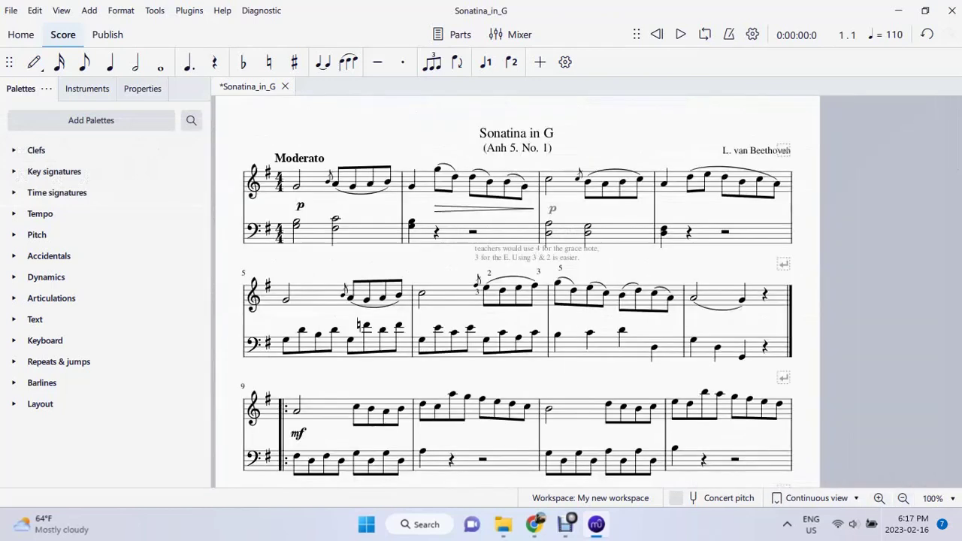
pyautogui.click(952, 498)
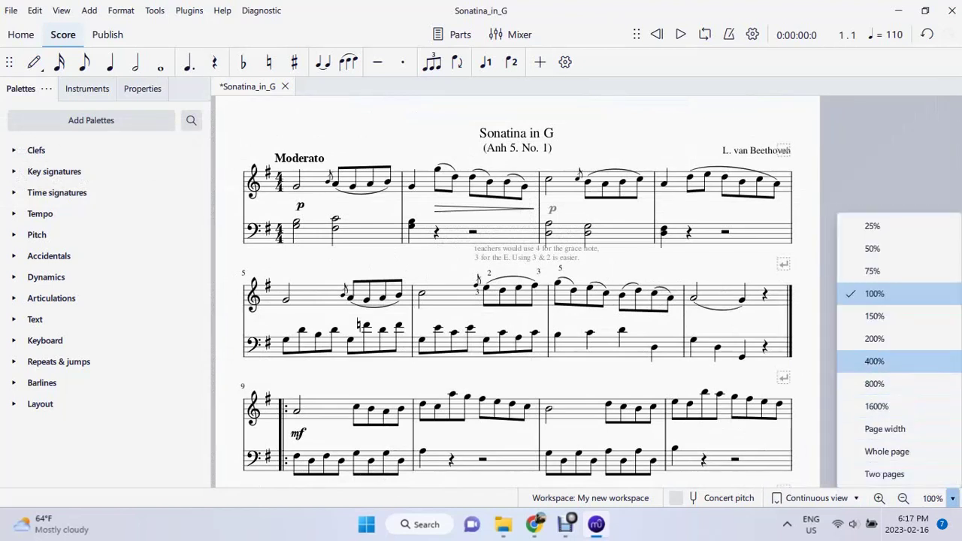
pyautogui.click(874, 361)
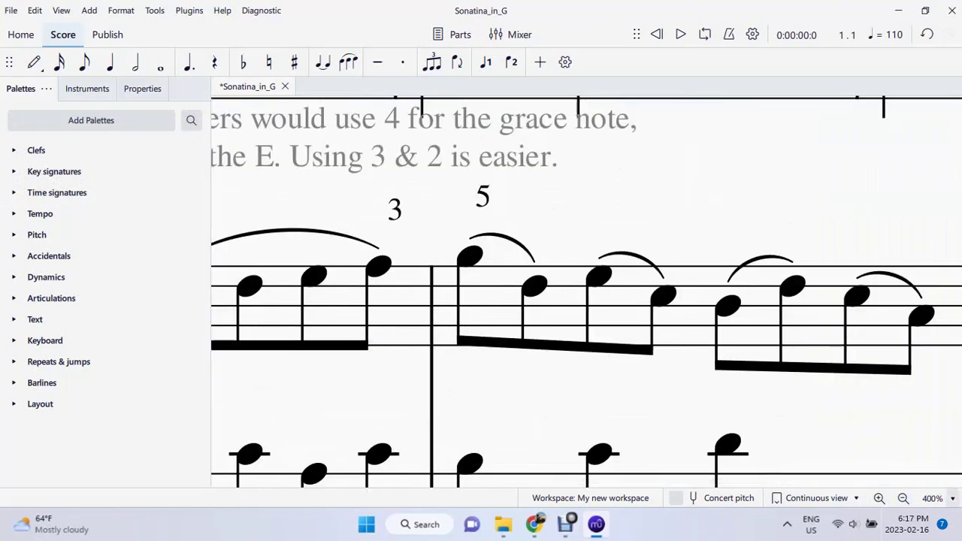
pyautogui.click(951, 497)
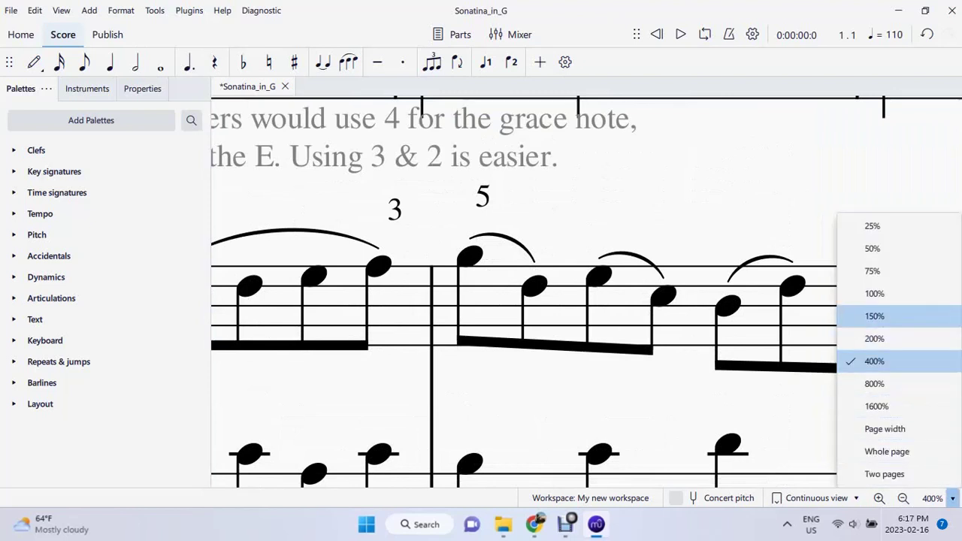
pyautogui.click(873, 293)
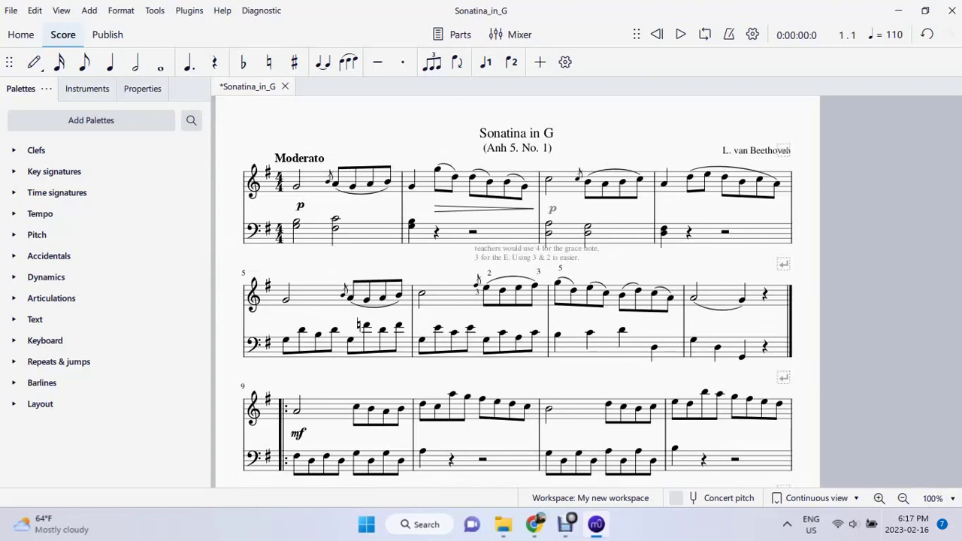
# - Close the Sonatina_in_G score without saving the changes
pyautogui.click(284, 86)
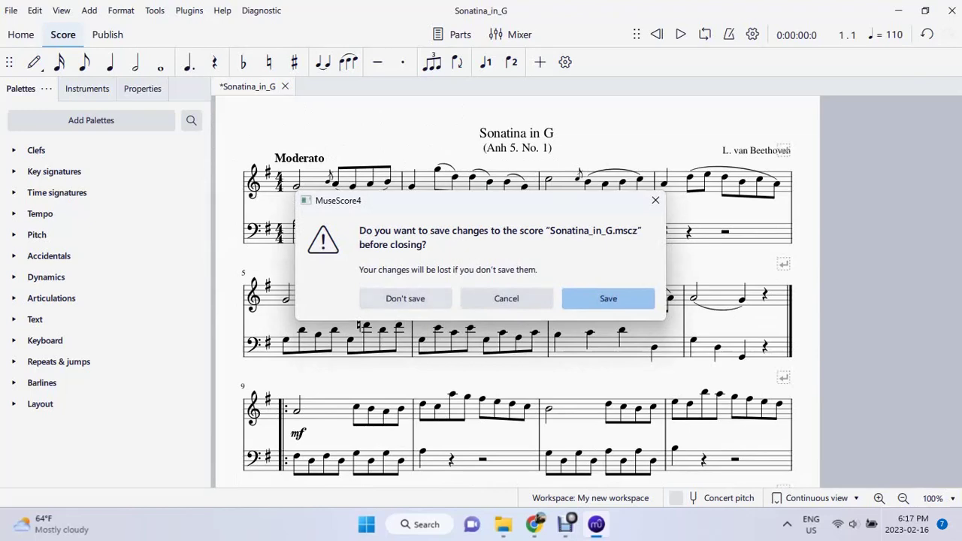
pyautogui.click(405, 298)
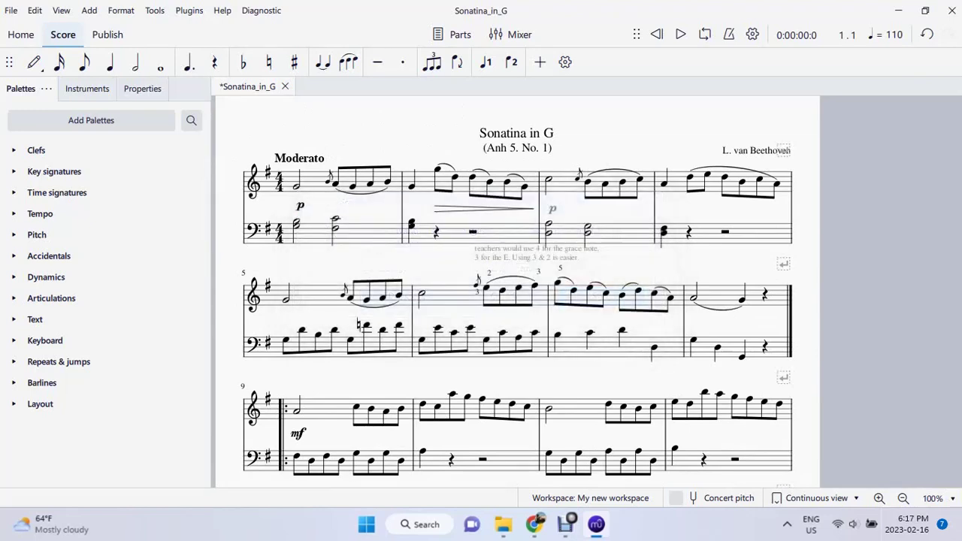